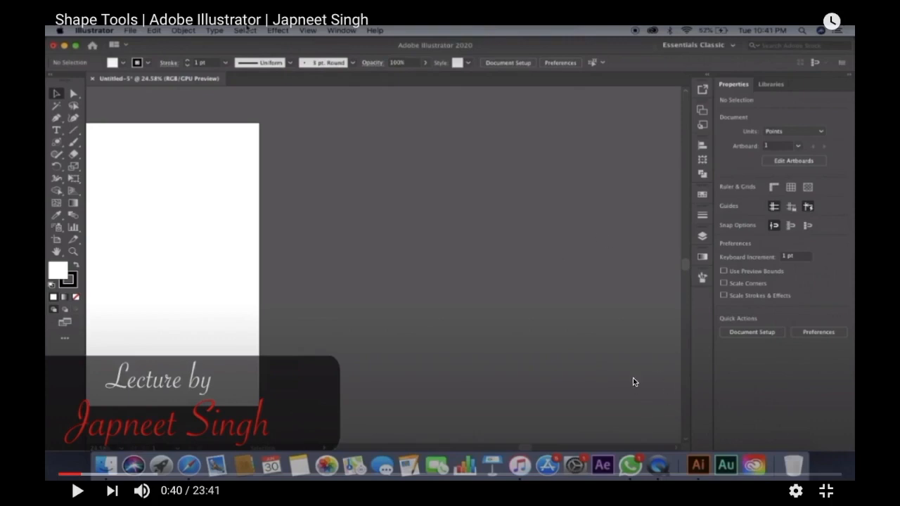
# Step: Exit the full-screen video and expand its description down to the vectorshapes.jpg download link
pyautogui.click(825, 492)
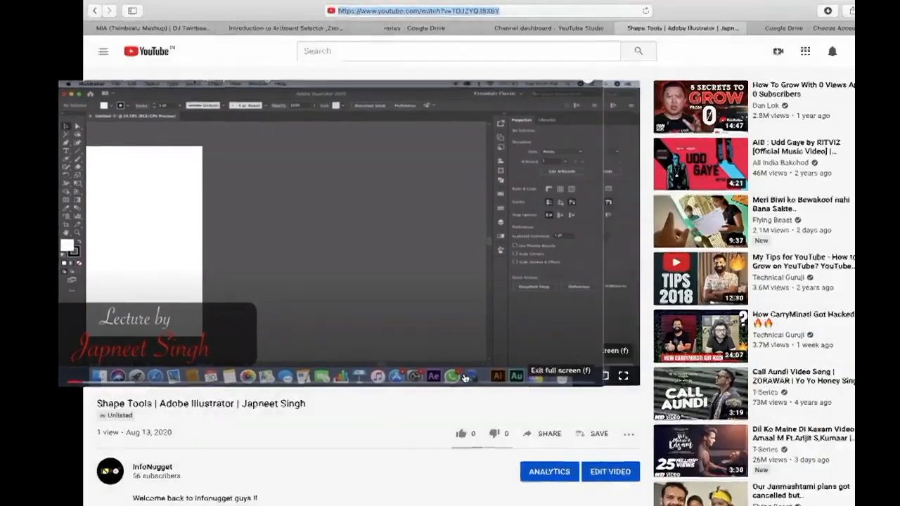
pyautogui.scroll(-5, 313, 342)
pyautogui.scroll(-2, 279, 323)
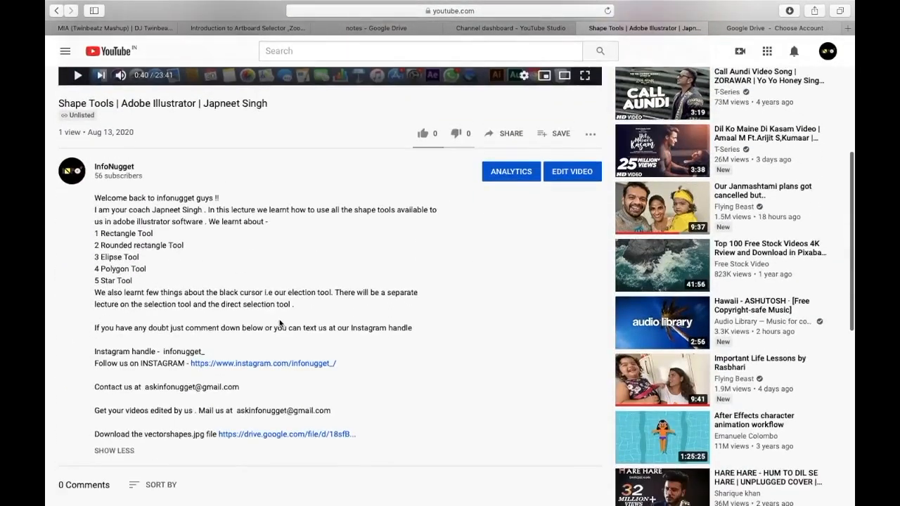
pyautogui.click(123, 436)
pyautogui.scroll(3, 121, 179)
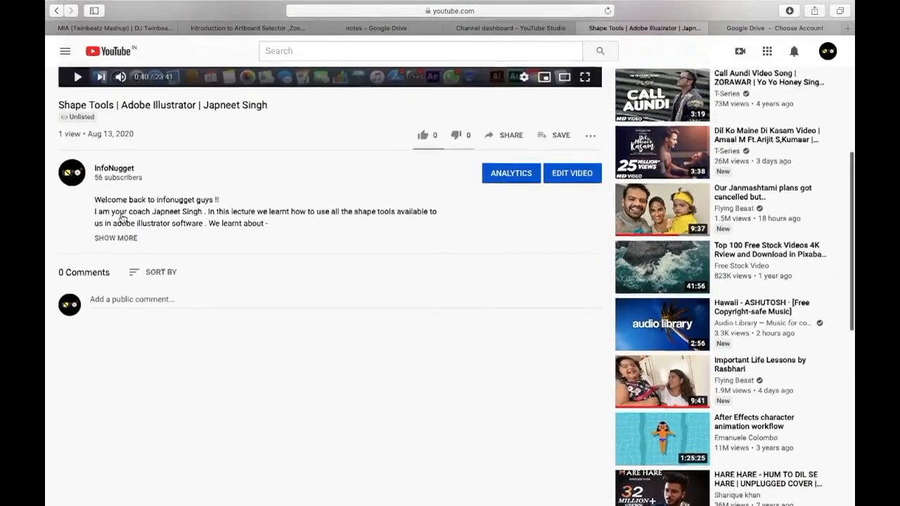
pyautogui.click(130, 305)
pyautogui.scroll(-3, 131, 308)
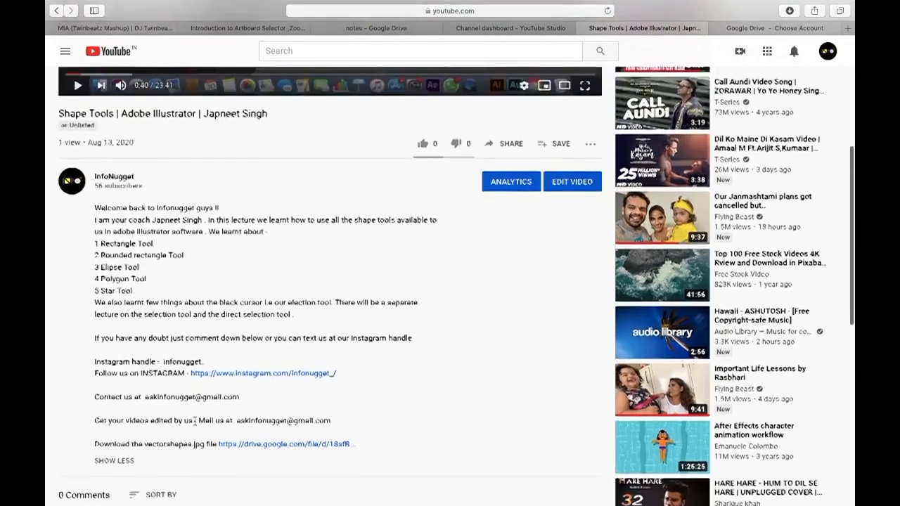
# Step: Open the Google Drive link for vectorshapes.jpg from the description and download the file
pyautogui.moveTo(99, 413); pyautogui.dragTo(367, 410)
pyautogui.click(369, 411)
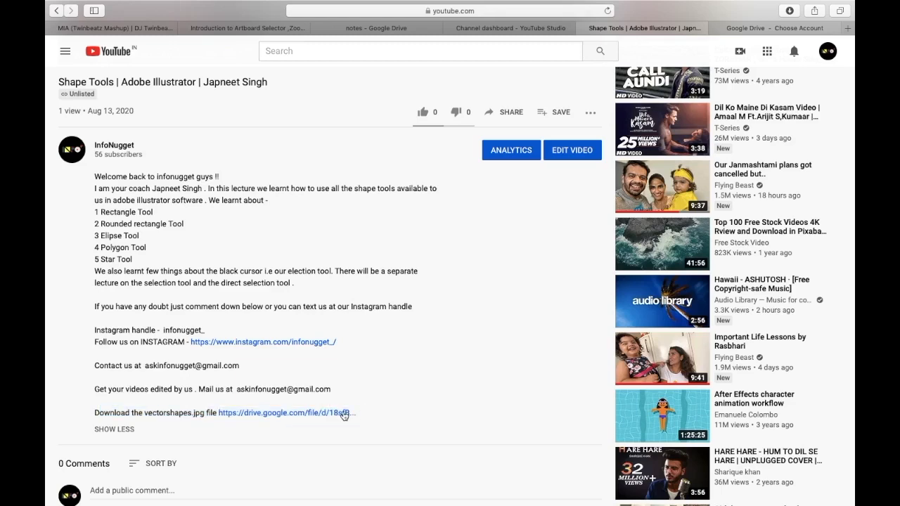
pyautogui.click(343, 413)
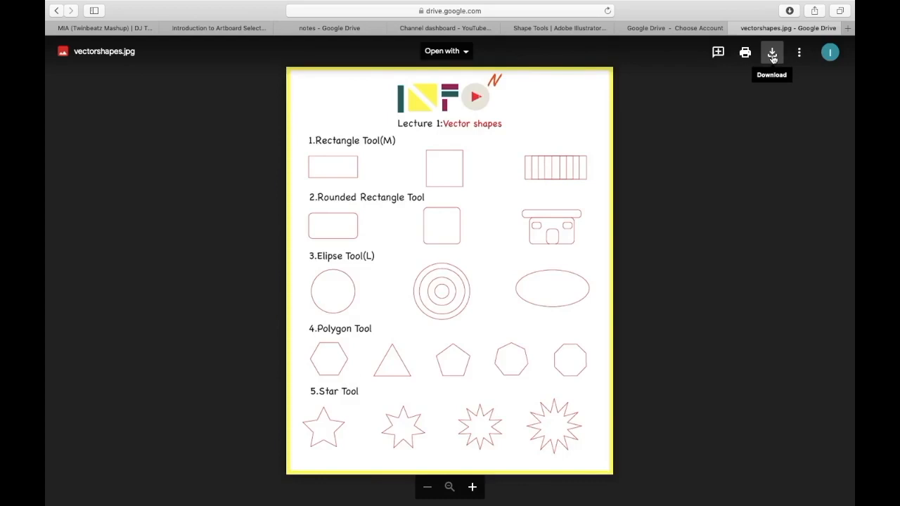
pyautogui.click(772, 55)
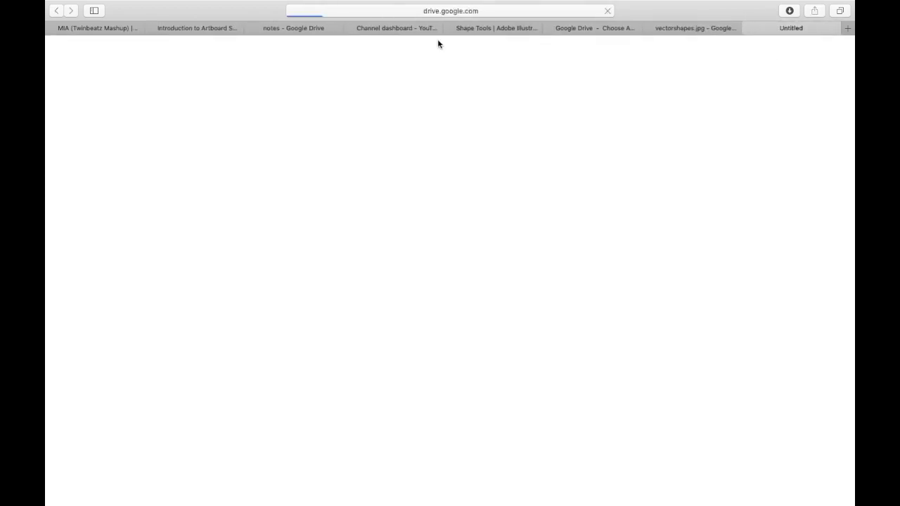
# Step: Switch to Illustrator, place vectorshapes.jpg from the Desktop as a linked image beside the blank artboard, and deselect it
pyautogui.hotkey('ctrl', 'Left')
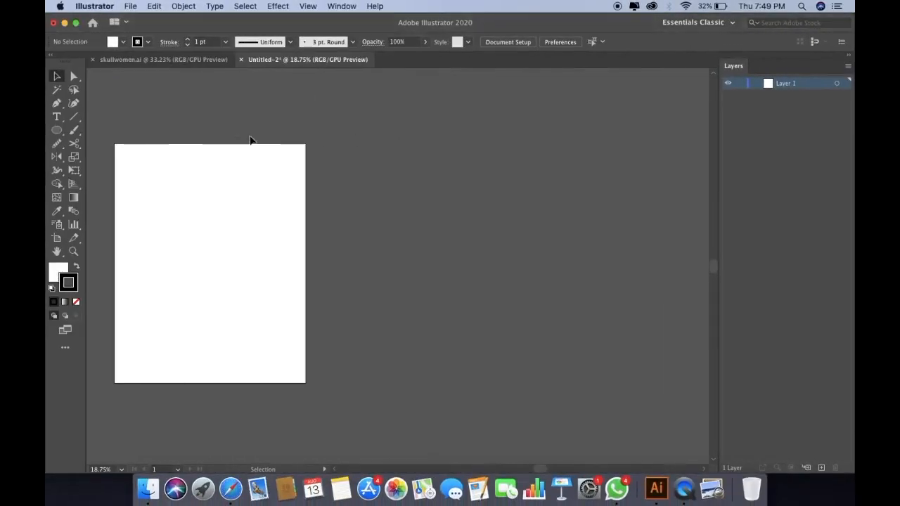
pyautogui.click(130, 6)
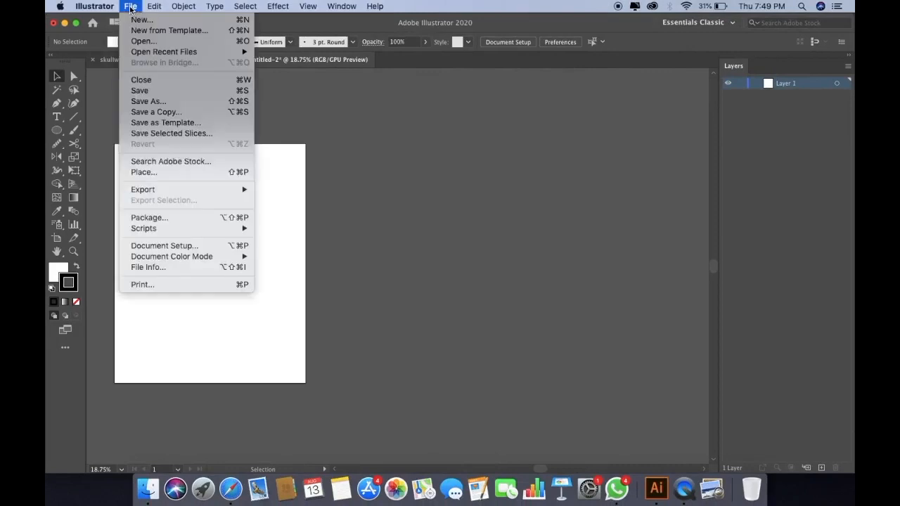
pyautogui.click(158, 171)
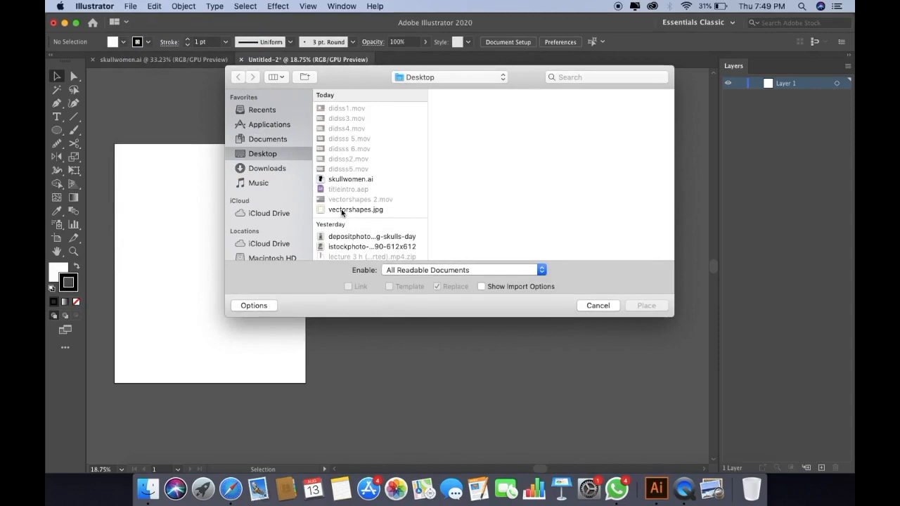
pyautogui.click(342, 210)
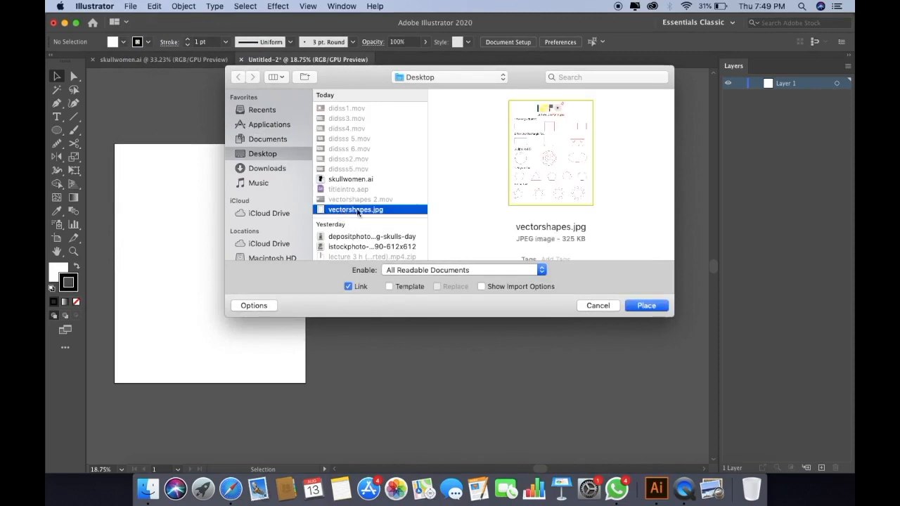
pyautogui.click(646, 306)
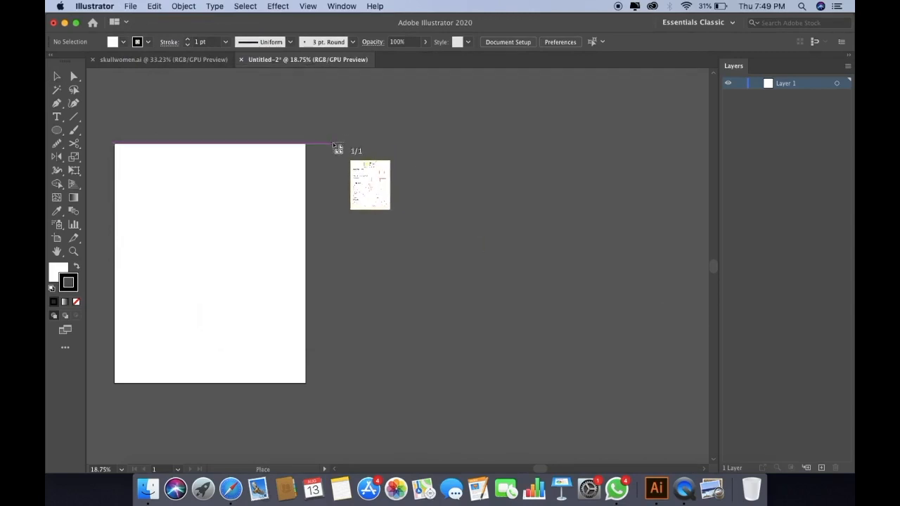
pyautogui.click(334, 144)
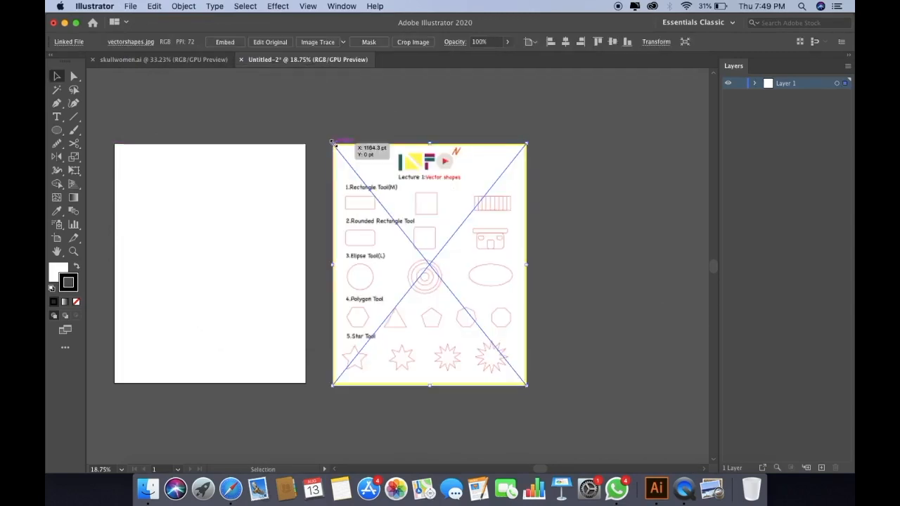
pyautogui.click(467, 90)
pyautogui.moveTo(388, 179); pyautogui.dragTo(382, 179)
pyautogui.click(572, 155)
pyautogui.scroll(3, 404, 185)
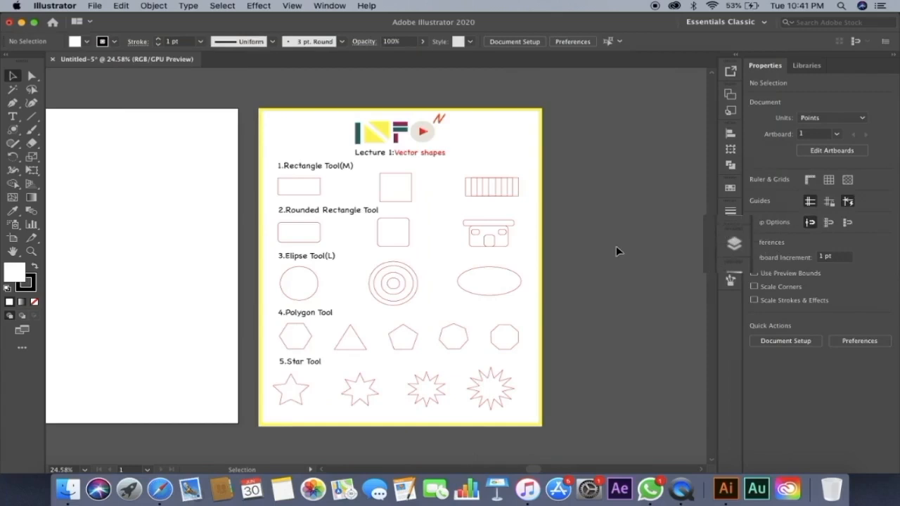
# Step: Display the document's layers and check the lock on Layer 1
pyautogui.click(734, 244)
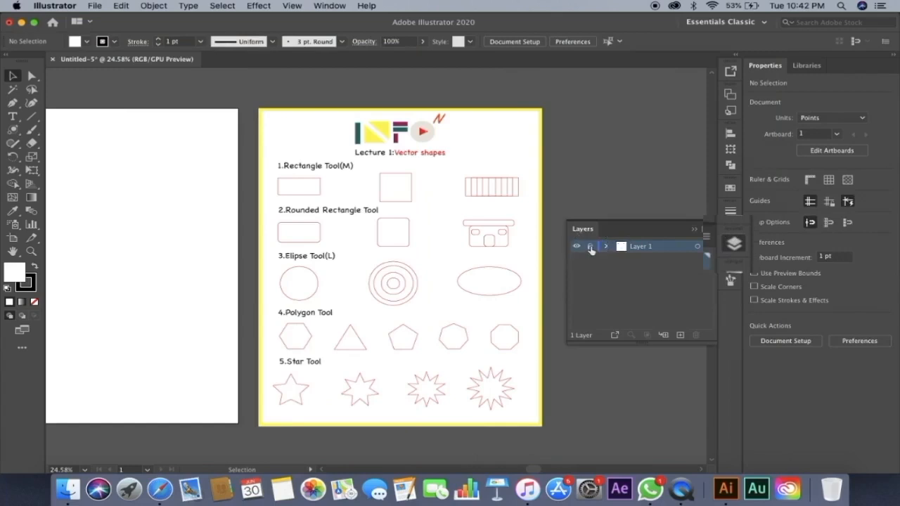
pyautogui.click(694, 228)
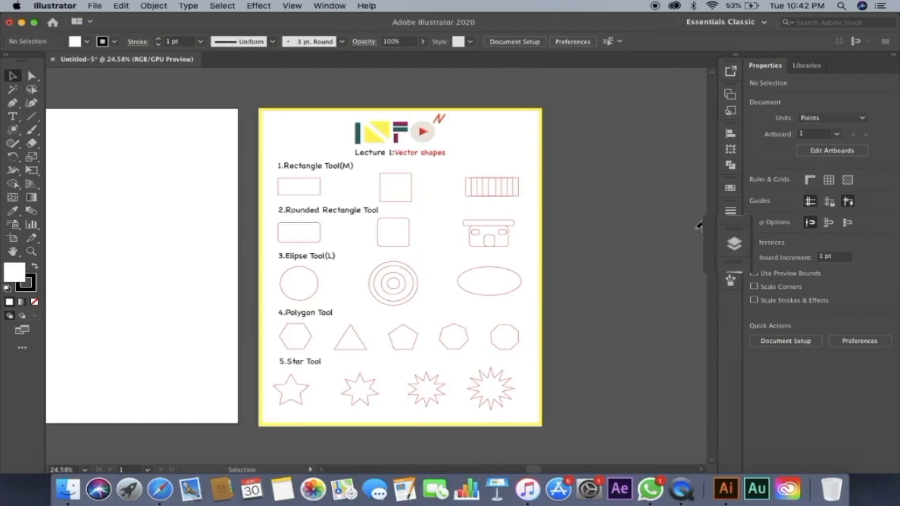
pyautogui.click(339, 7)
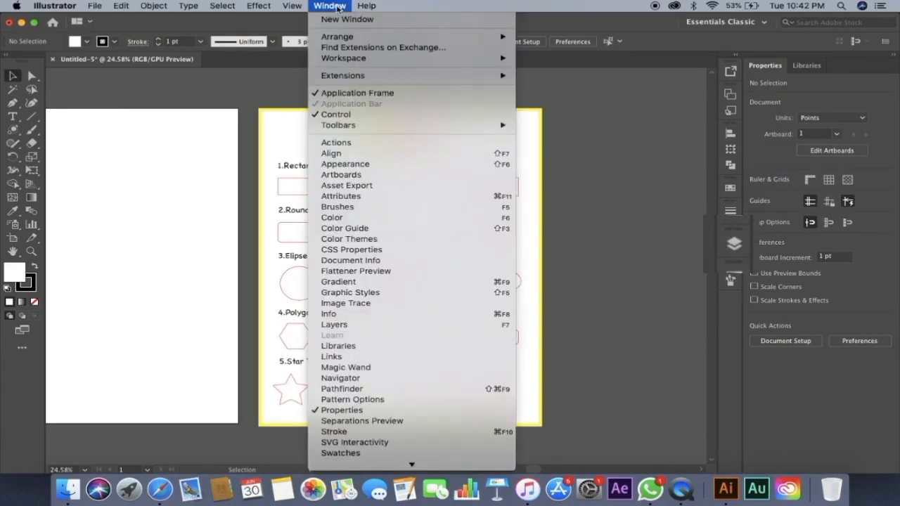
pyautogui.click(334, 324)
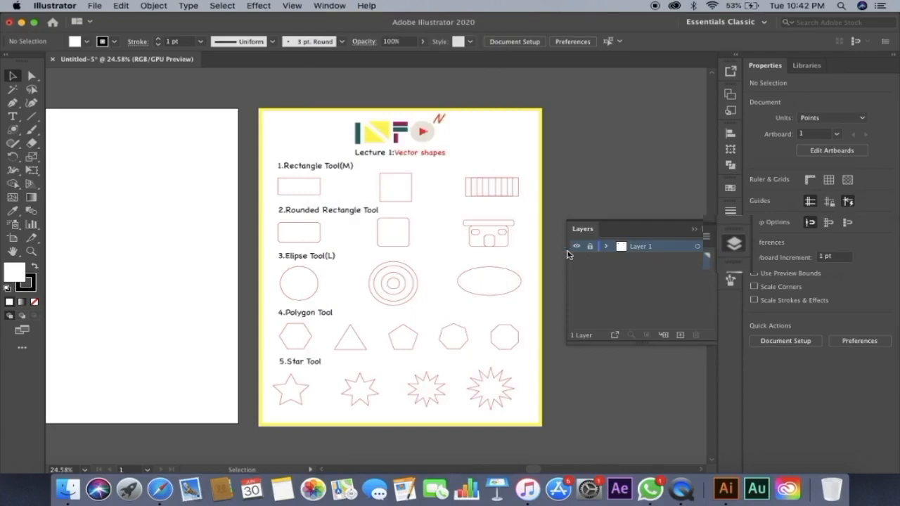
# Step: Create a new layer named Layer 2 with the Light Red colour above Layer 1
pyautogui.click(707, 239)
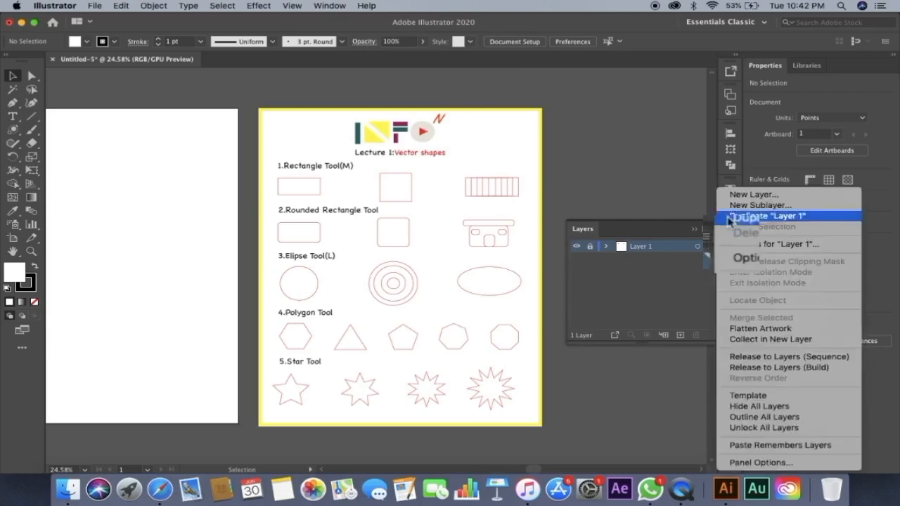
pyautogui.click(717, 194)
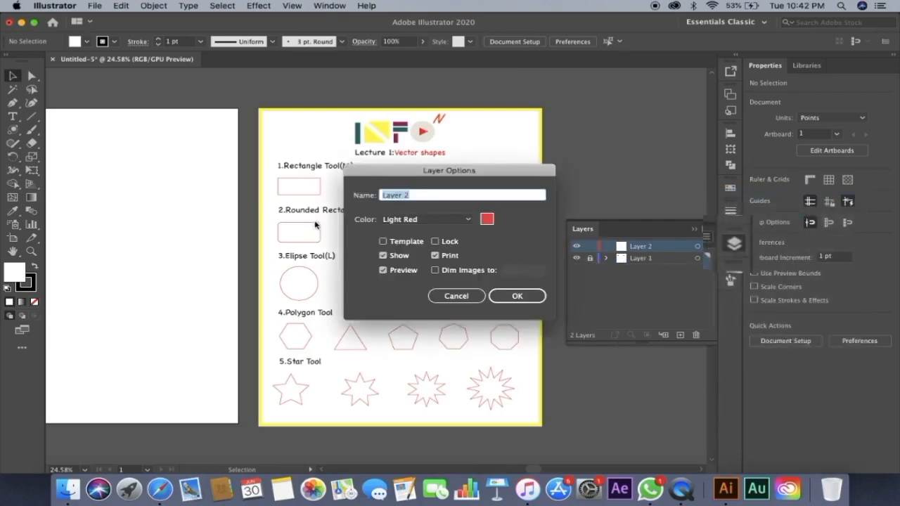
pyautogui.click(503, 300)
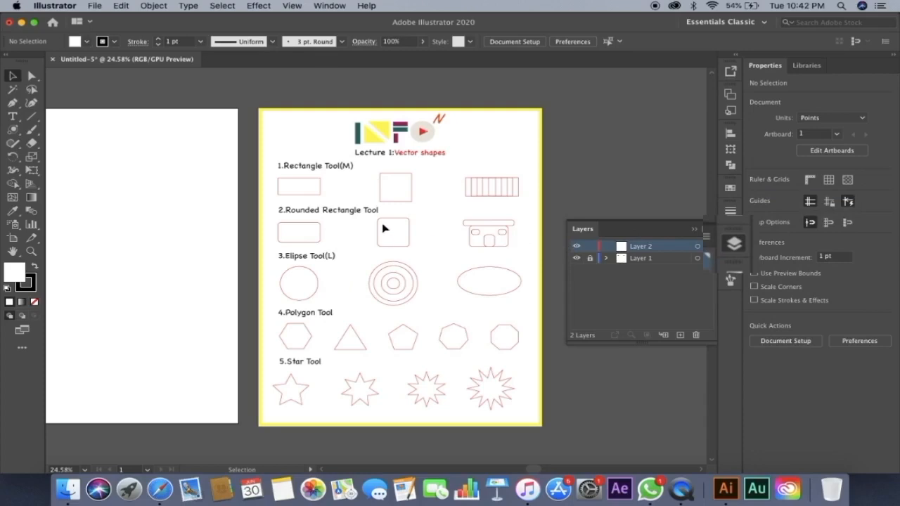
# Step: Detach the shape tools group as a floating toolbar and park it over the blank area above the "1.Rectangle Tool(M)" heading
pyautogui.scroll(1, 414, 227)
pyautogui.scroll(5, 314, 184)
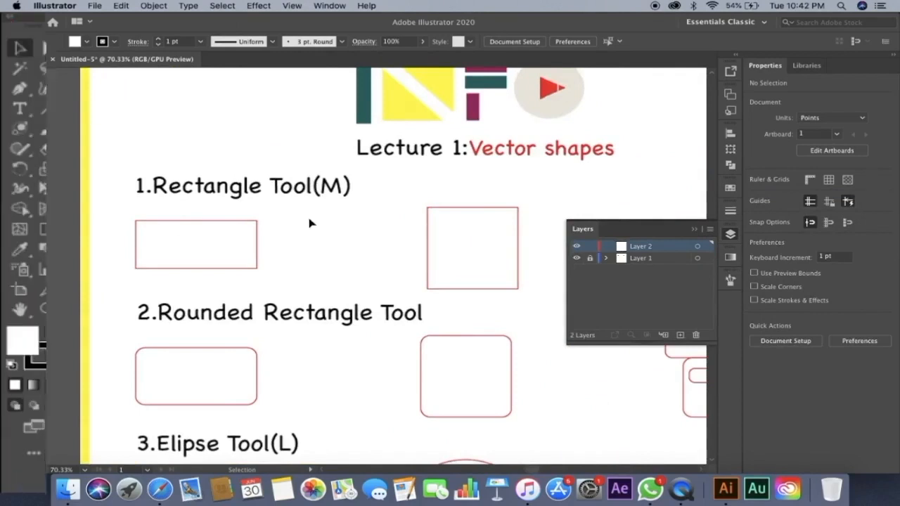
pyautogui.press('m')
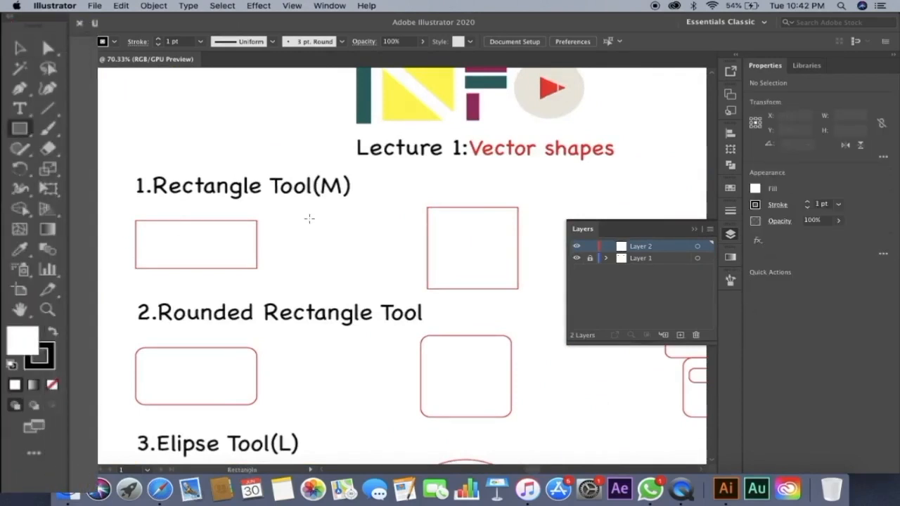
pyautogui.press('v')
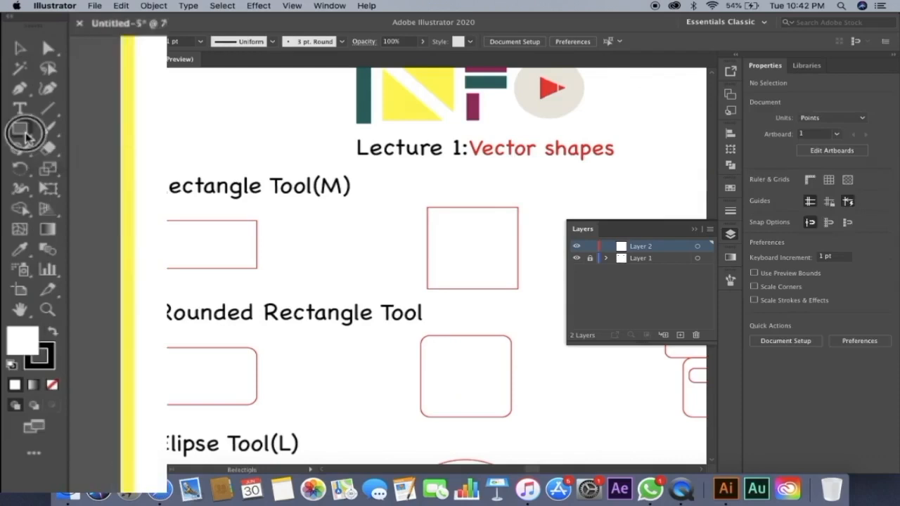
pyautogui.click(26, 137)
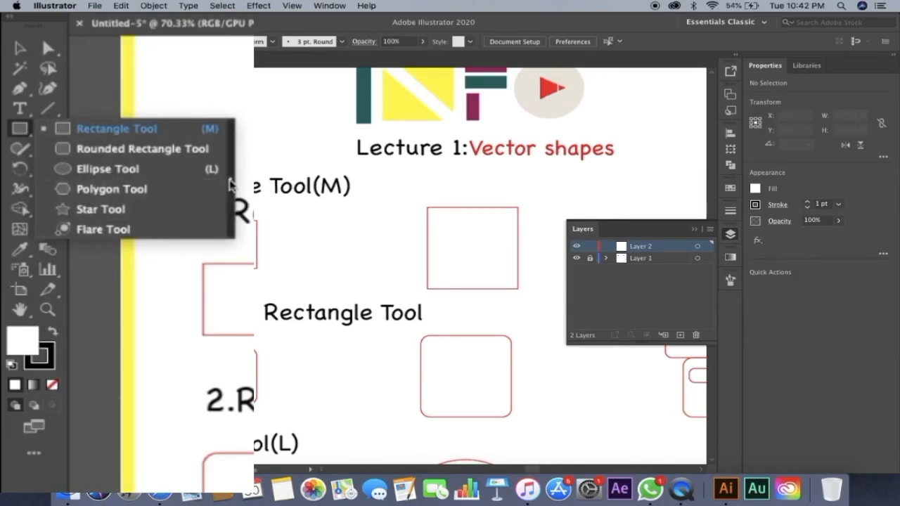
pyautogui.click(230, 180)
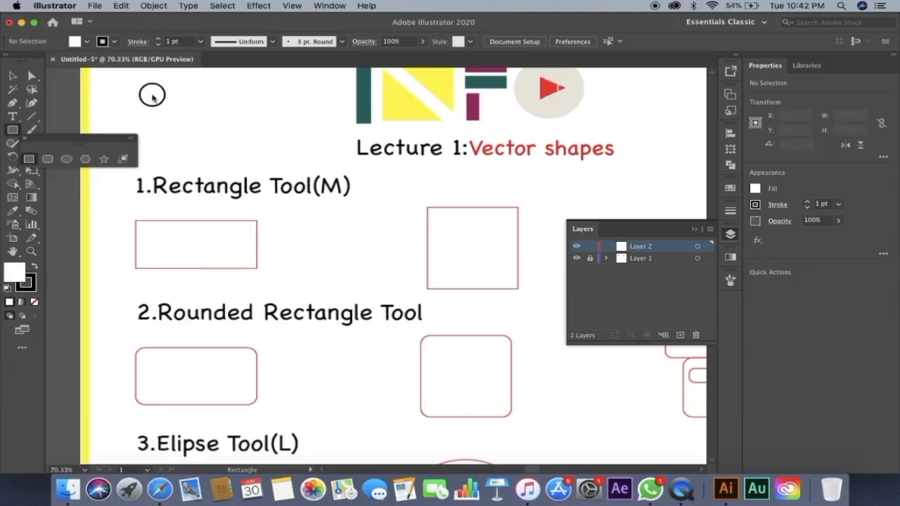
pyautogui.moveTo(85, 148); pyautogui.dragTo(139, 117)
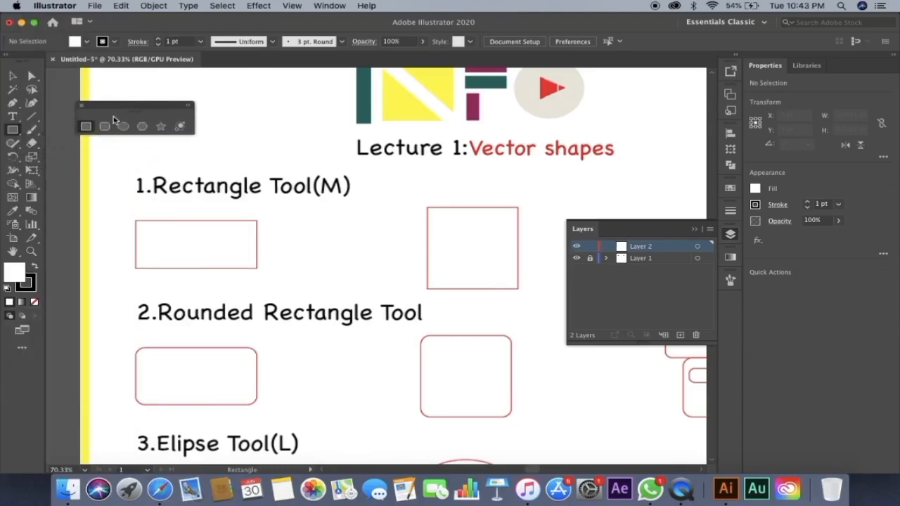
pyautogui.moveTo(152, 109); pyautogui.dragTo(216, 84)
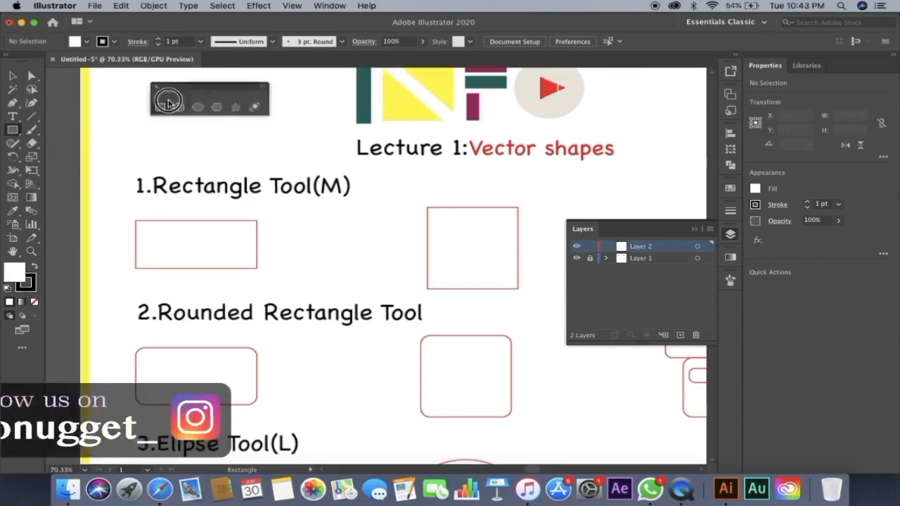
# Step: Trace the first example under "1.Rectangle Tool(M)" with a rectangle about 155 by 67 pt on Layer 2
pyautogui.hscroll(2, 249, 147)
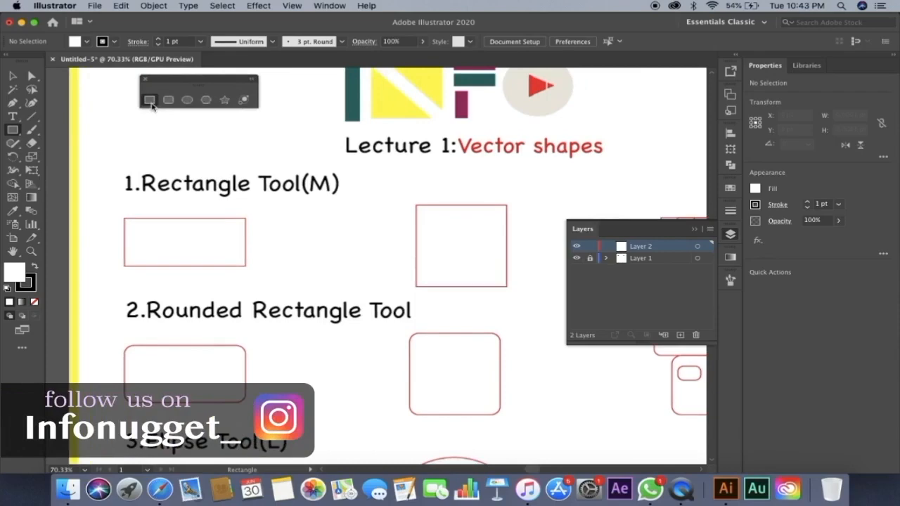
pyautogui.scroll(2, 141, 218)
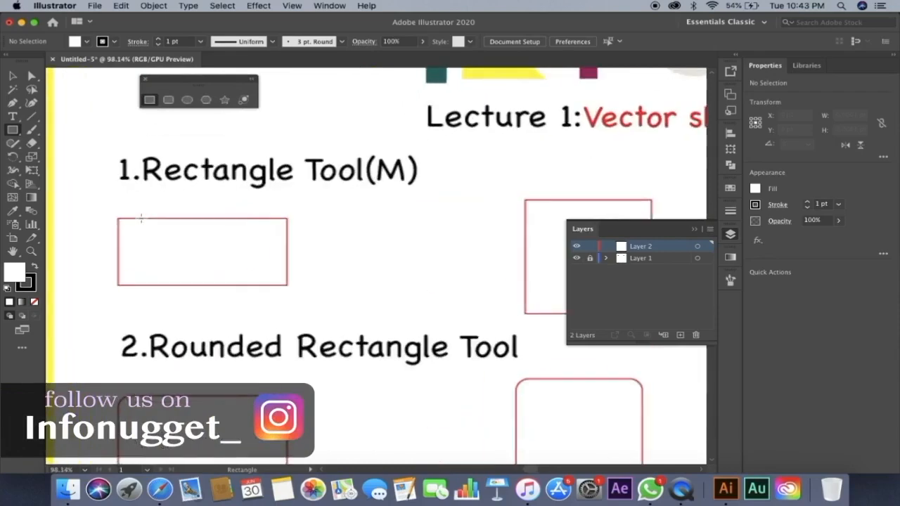
pyautogui.scroll(3, 126, 219)
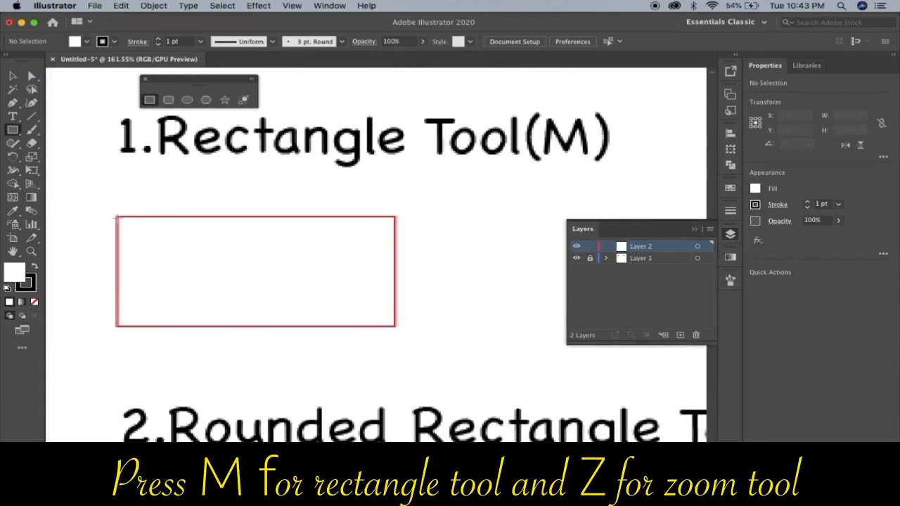
pyautogui.moveTo(117, 218); pyautogui.dragTo(395, 325)
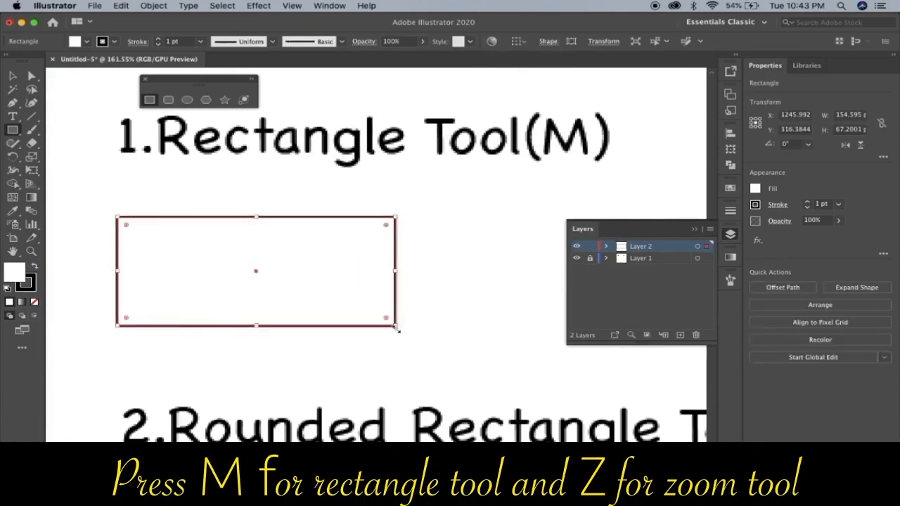
# Step: Set the traced rectangle's stroke weight to 3 pt and its fill to None
pyautogui.click(159, 40)
pyautogui.click(159, 39)
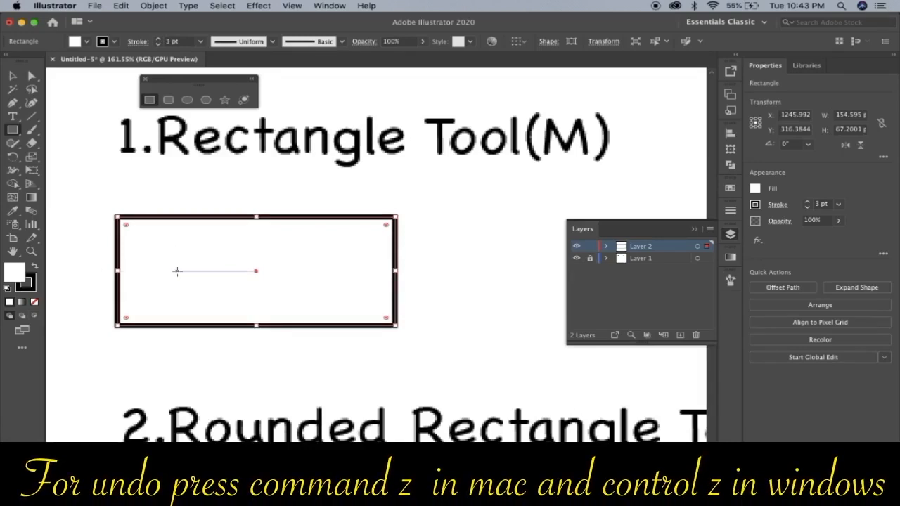
pyautogui.press('v')
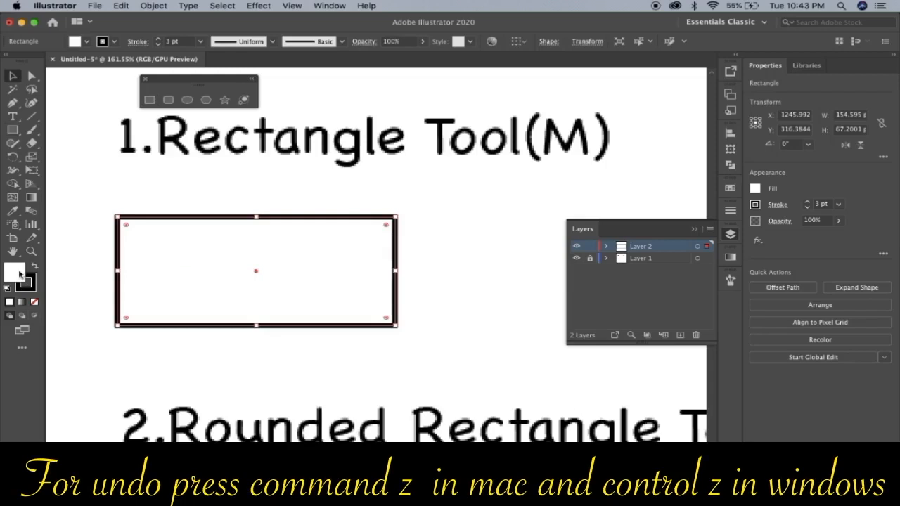
pyautogui.click(34, 302)
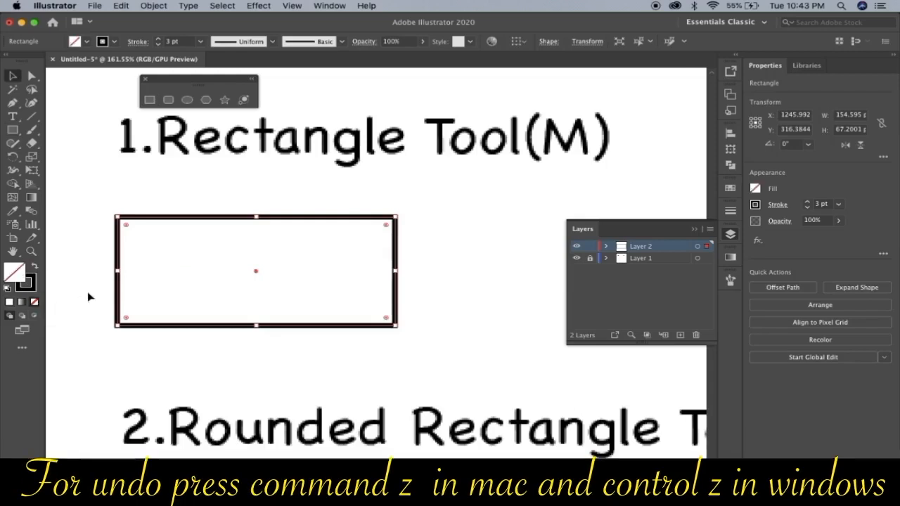
# Step: Trace the square example under "1.Rectangle Tool(M)" with a square about 116 by 116 pt, keeping all sides equal
pyautogui.click(155, 279)
pyautogui.hscroll(5, 462, 260)
pyautogui.scroll(-5, 462, 261)
pyautogui.hscroll(5, 461, 261)
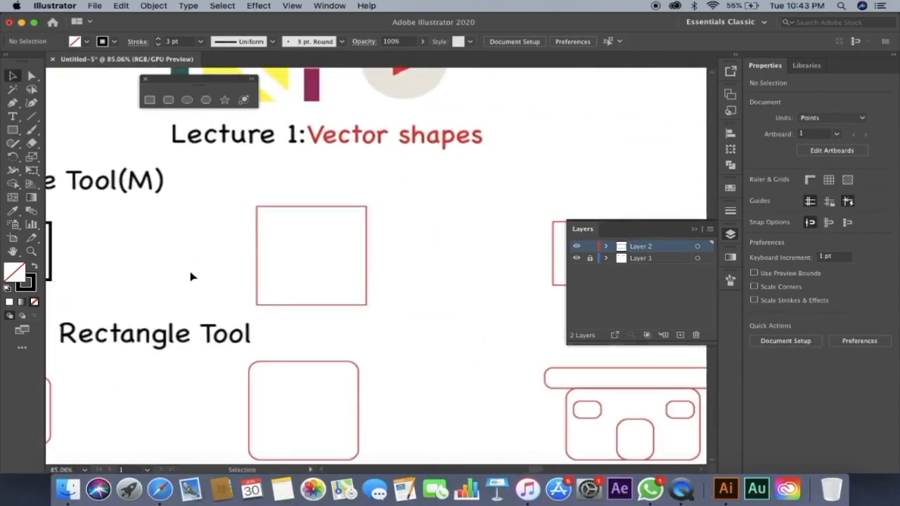
pyautogui.click(149, 100)
pyautogui.scroll(3, 221, 169)
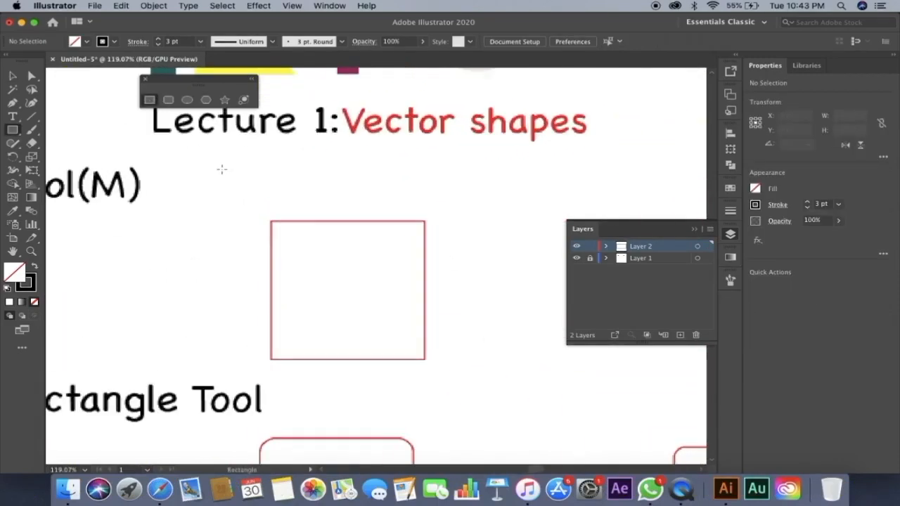
pyautogui.moveTo(270, 221); pyautogui.dragTo(520, 297)
pyautogui.moveTo(520, 296); pyautogui.dragTo(520, 444)
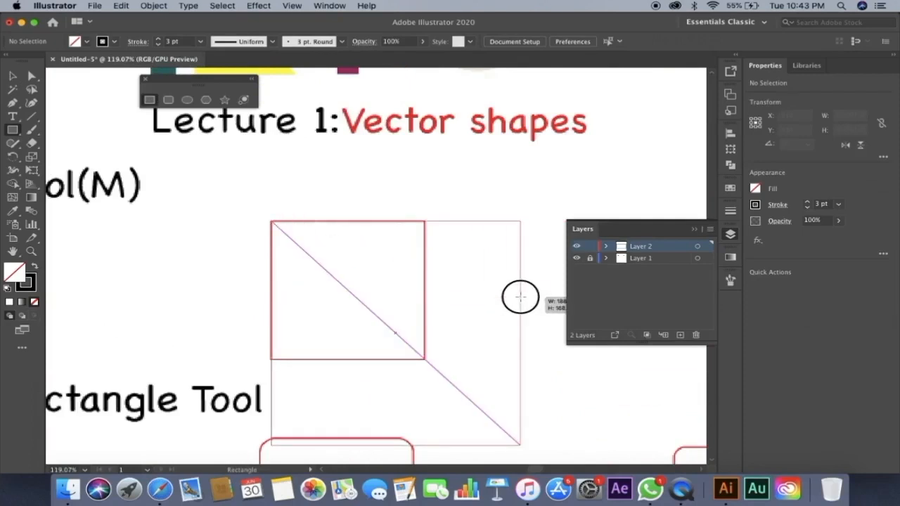
pyautogui.moveTo(520, 296); pyautogui.dragTo(521, 299)
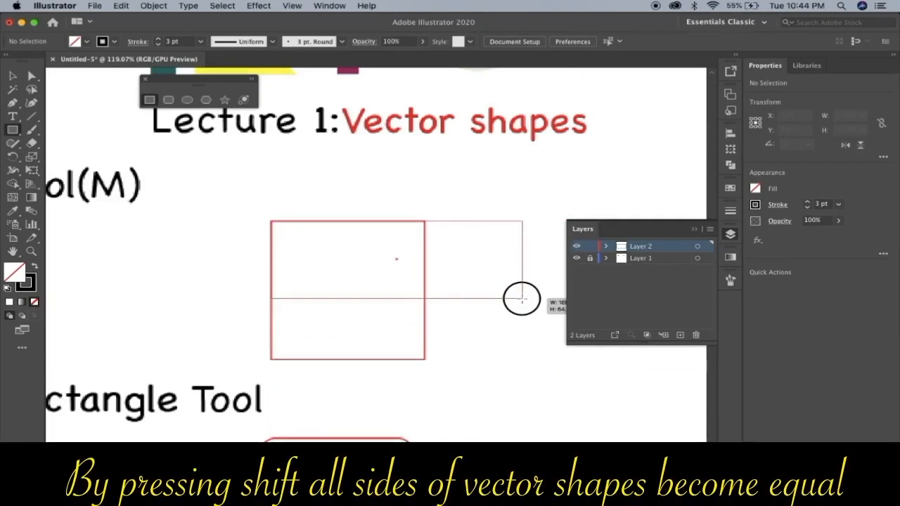
pyautogui.press('shift')
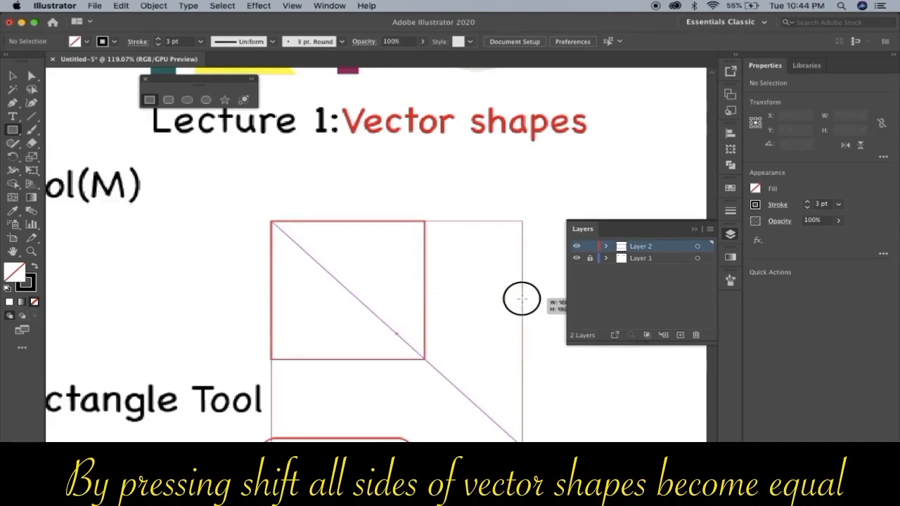
pyautogui.moveTo(521, 299); pyautogui.dragTo(425, 283)
pyautogui.press('v')
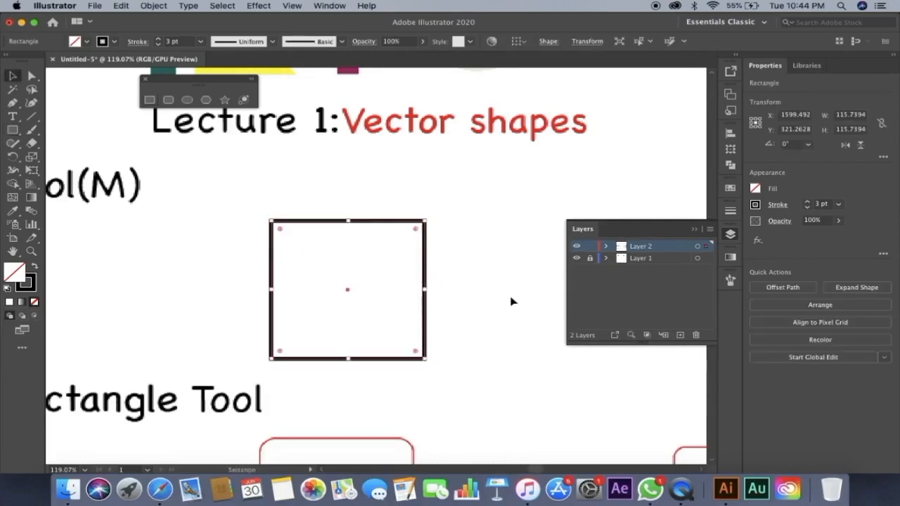
# Step: Trace the outer outline of the striped third example under "1.Rectangle Tool(M)" with a rectangle about 195 by 75 pt
pyautogui.hscroll(3, 511, 301)
pyautogui.click(510, 301)
pyautogui.scroll(-4, 511, 300)
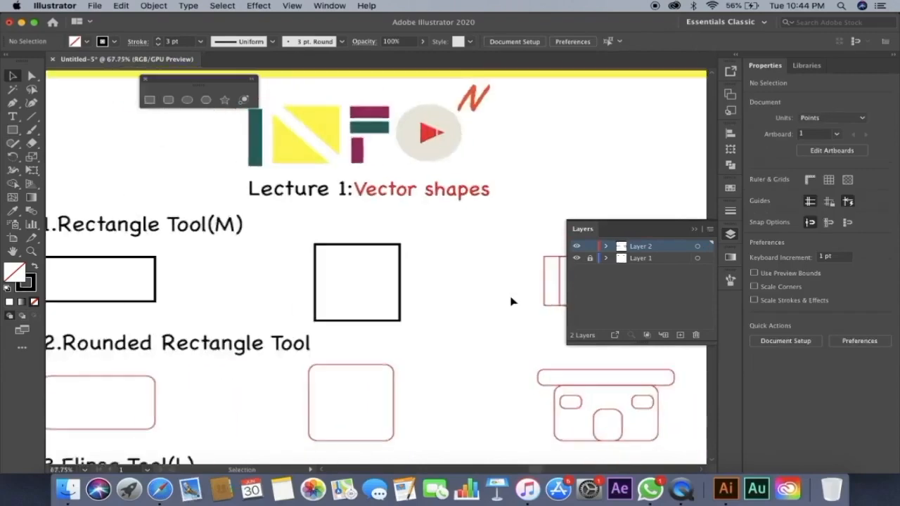
pyautogui.hscroll(6, 511, 300)
pyautogui.scroll(4, 273, 277)
pyautogui.hscroll(4, 274, 276)
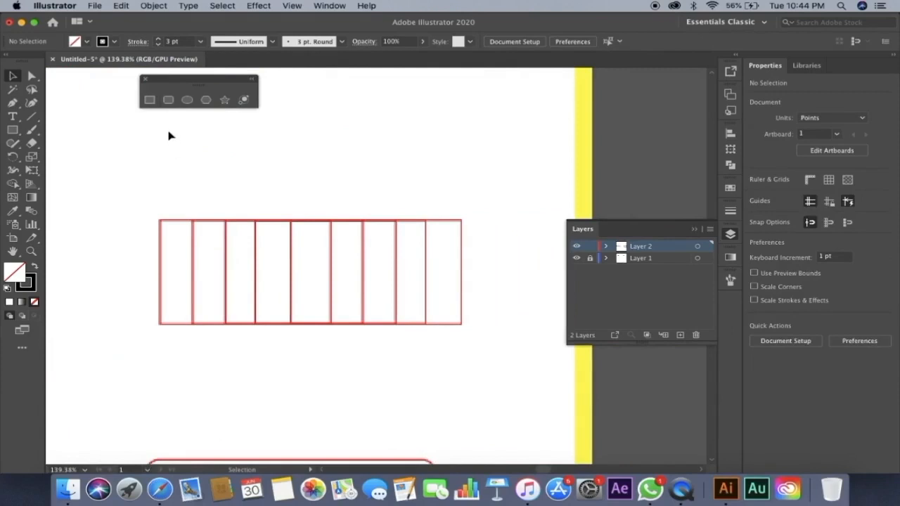
pyautogui.click(149, 99)
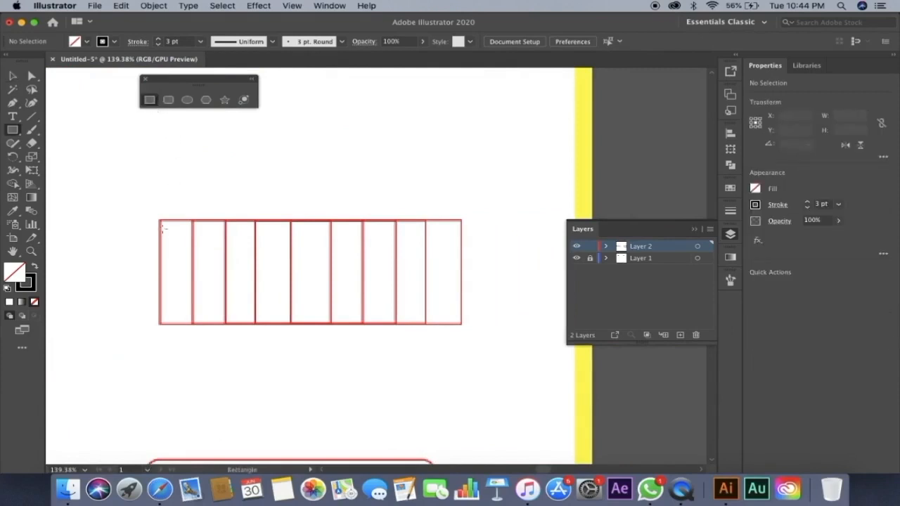
pyautogui.moveTo(158, 220); pyautogui.dragTo(461, 325)
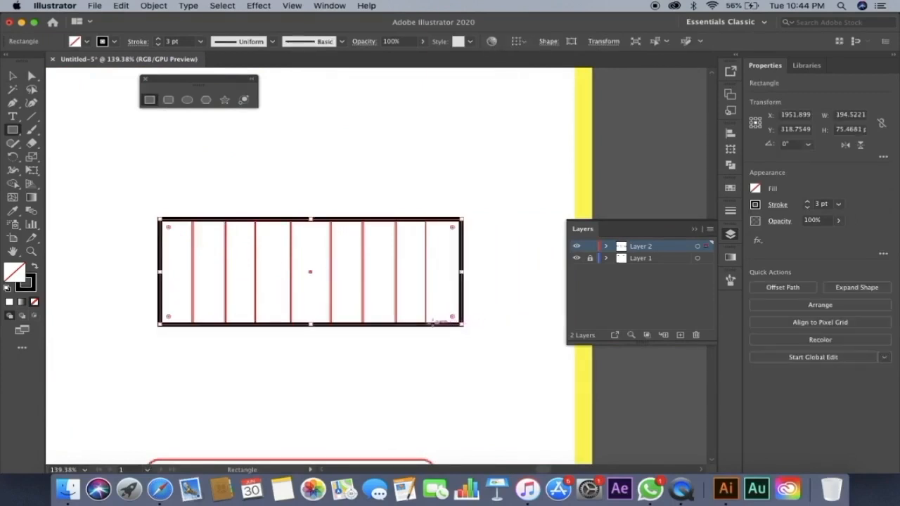
# Step: Trace the stripes with nested rectangles inside the outline, from about 151 by 73 pt down to about 26 by 73 pt
pyautogui.moveTo(426, 322); pyautogui.dragTo(192, 222)
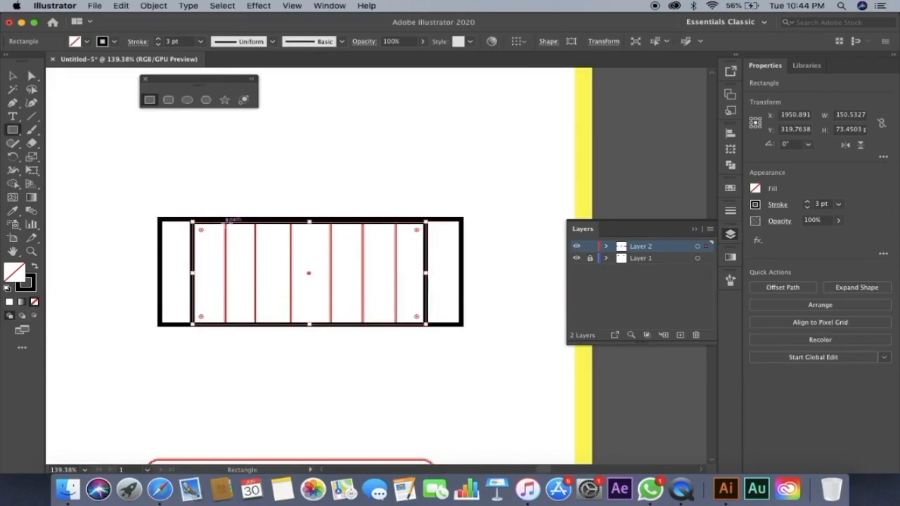
pyautogui.moveTo(226, 224); pyautogui.dragTo(328, 323)
pyautogui.scroll(-3, 339, 303)
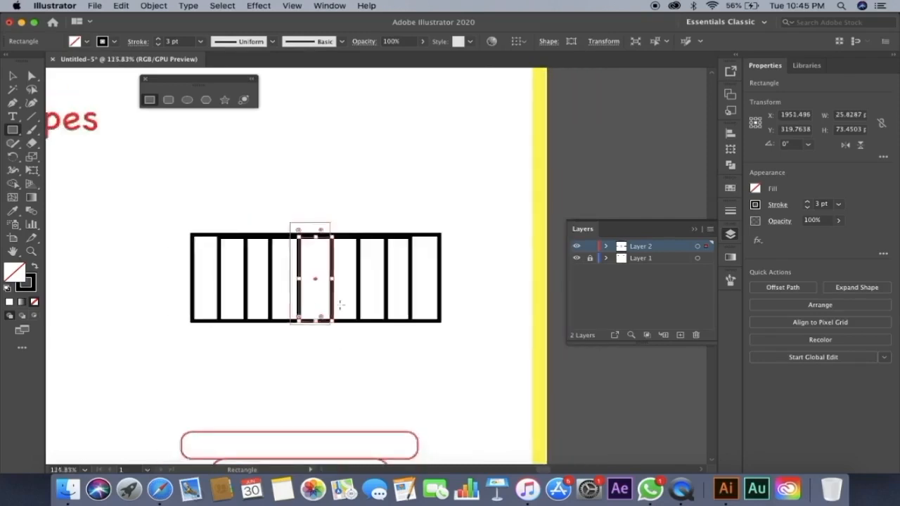
pyautogui.scroll(-4, 339, 303)
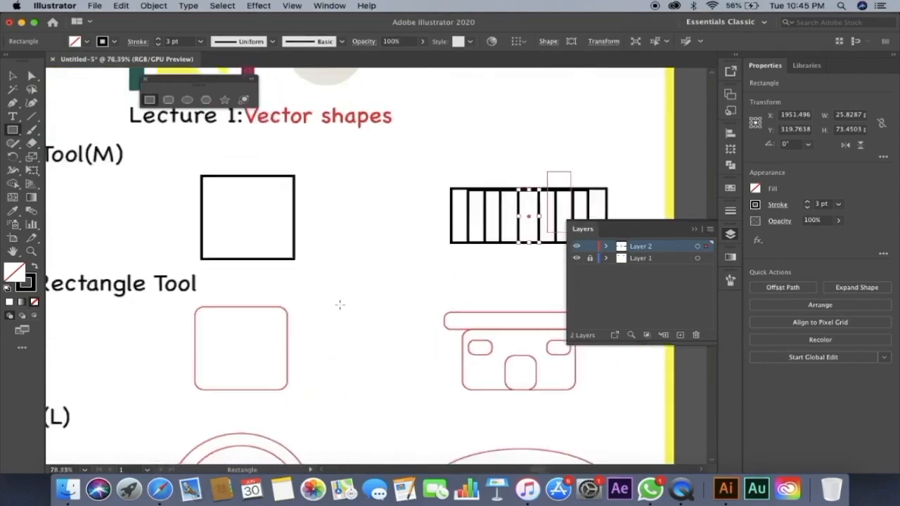
pyautogui.scroll(-1, 339, 303)
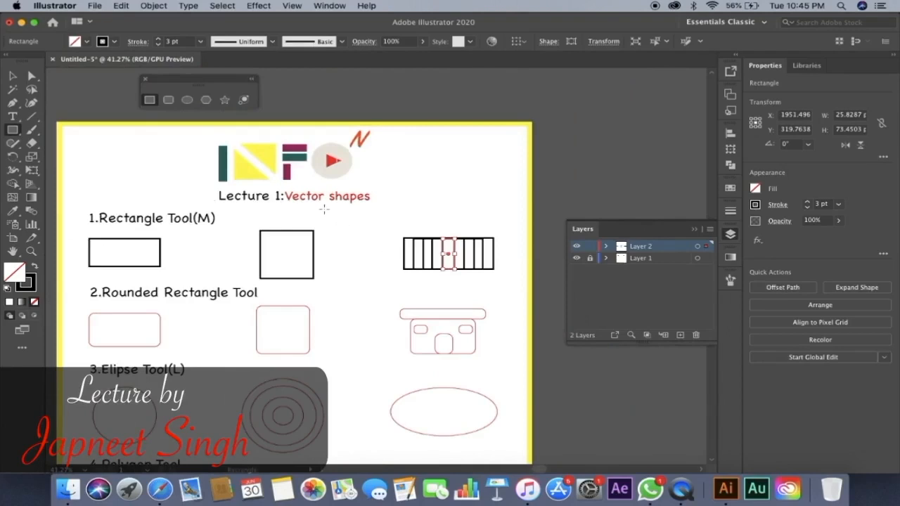
pyautogui.moveTo(324, 209); pyautogui.dragTo(499, 227)
pyautogui.press('shift')
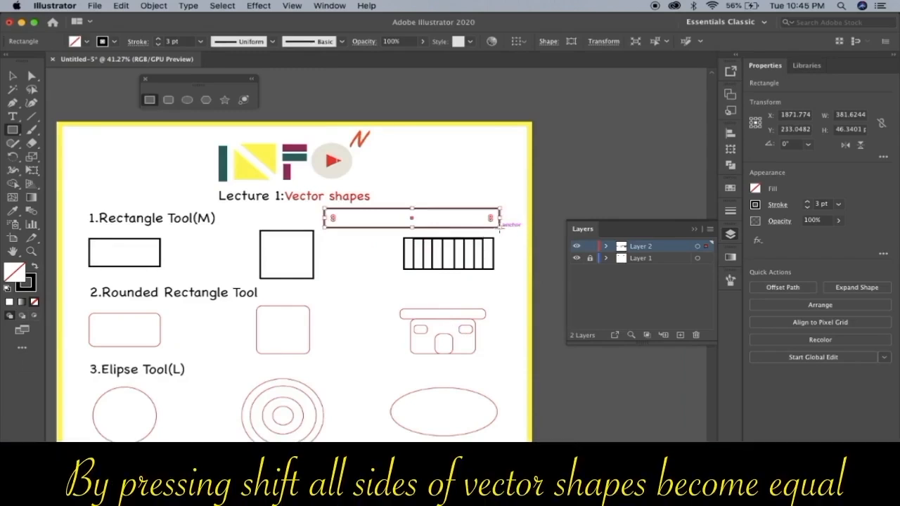
pyautogui.press('Delete')
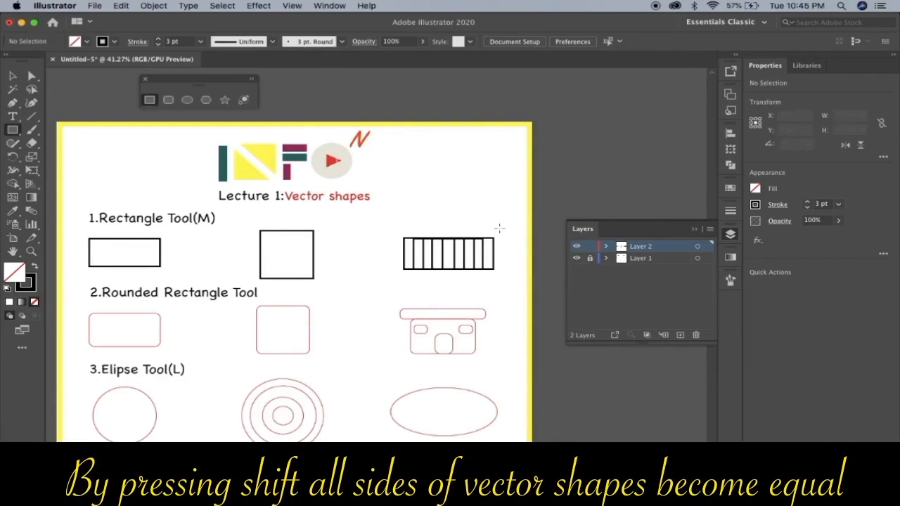
# Step: Activate the Rounded Rectangle tool for tracing the first example under "2.Rounded Rectangle Tool"
pyautogui.scroll(3, 178, 279)
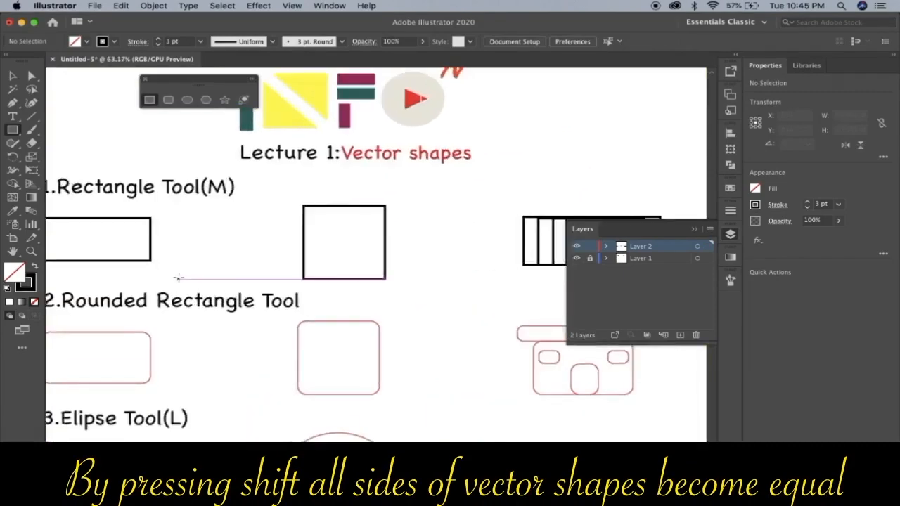
pyautogui.scroll(-3, 178, 278)
pyautogui.hscroll(-2, 179, 278)
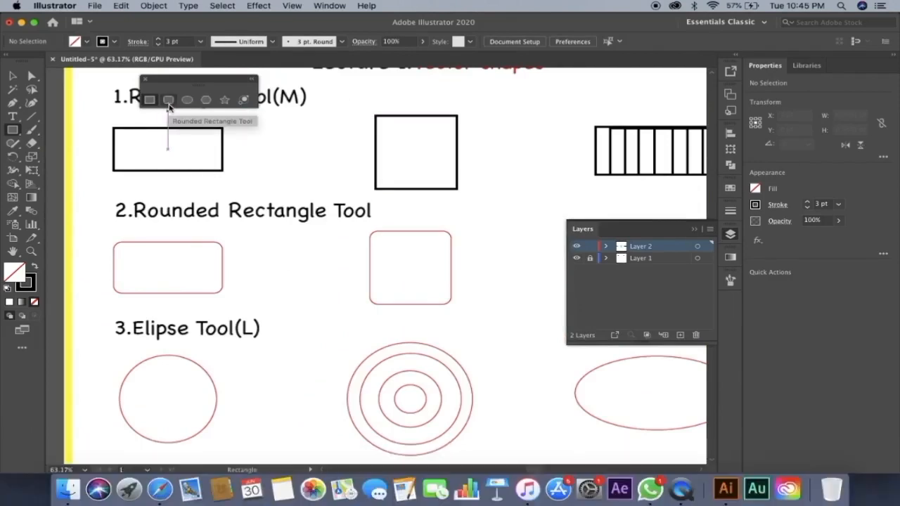
pyautogui.click(168, 102)
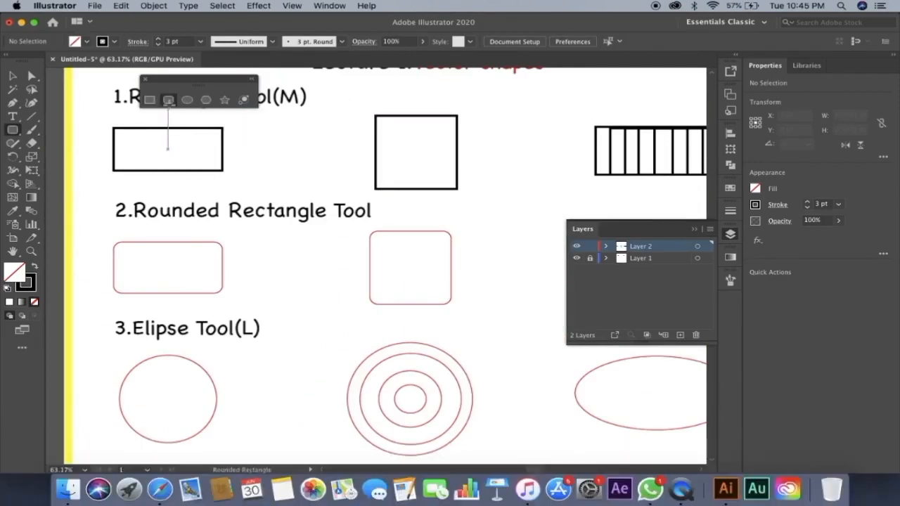
pyautogui.scroll(3, 109, 257)
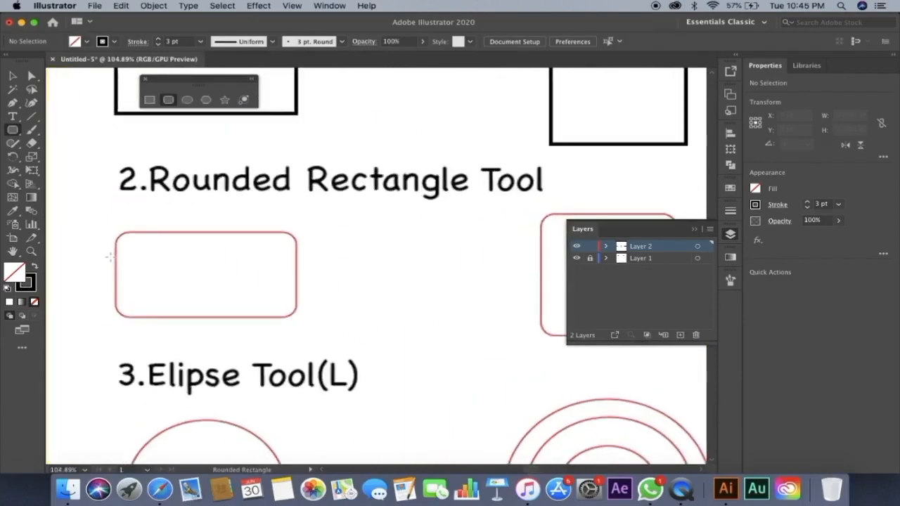
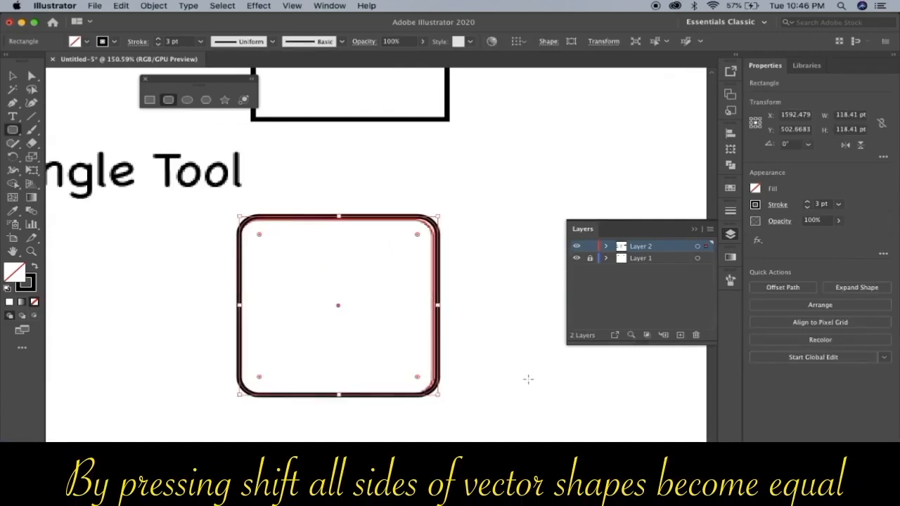
# Step: Shrink the traced rounded square slightly from its upper corner to match the template outline, and deselect it
pyautogui.press('v')
pyautogui.moveTo(440, 215); pyautogui.dragTo(434, 219)
pyautogui.click(472, 326)
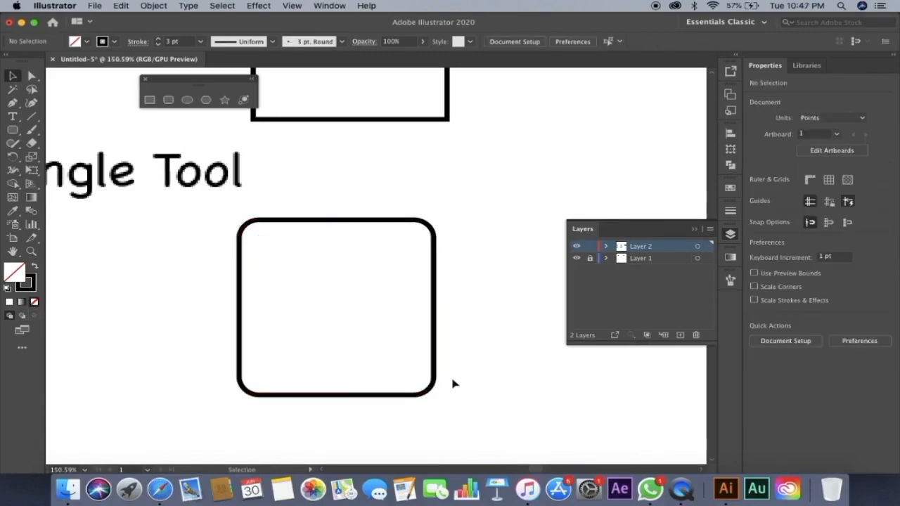
# Step: Trace the long roof bar of the third rounded example with a rounded rectangle about 188 by 25 pt, fitted to the template
pyautogui.scroll(-5, 452, 383)
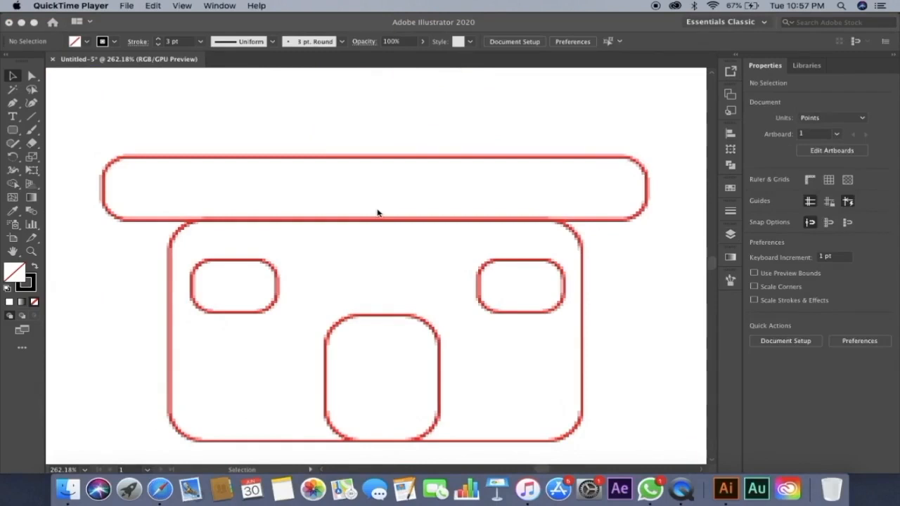
pyautogui.click(378, 213)
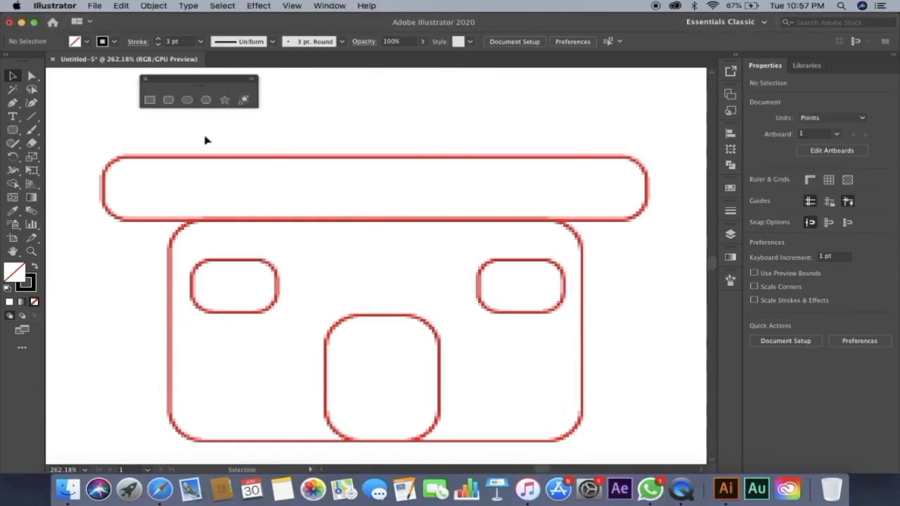
pyautogui.click(168, 100)
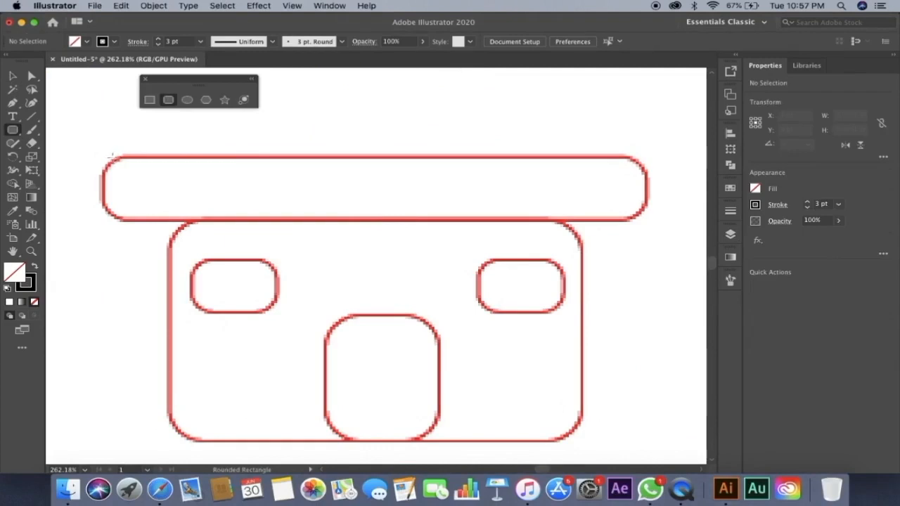
pyautogui.moveTo(103, 158)
pyautogui.mouseDown()
pyautogui.moveTo(205, 209)
pyautogui.moveTo(412, 223)
pyautogui.moveTo(647, 220)
pyautogui.mouseUp()
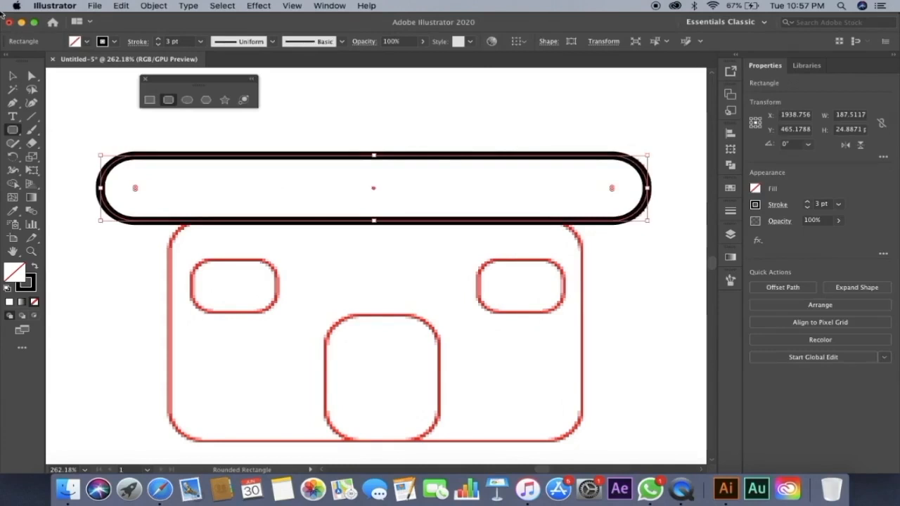
pyautogui.click(13, 75)
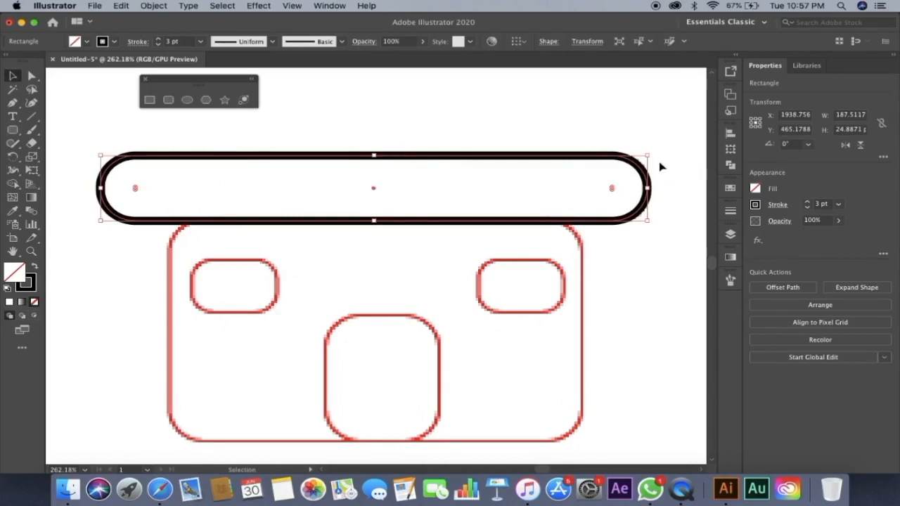
pyautogui.moveTo(648, 153); pyautogui.dragTo(652, 153)
pyautogui.moveTo(658, 187); pyautogui.dragTo(648, 187)
pyautogui.moveTo(106, 187); pyautogui.dragTo(100, 188)
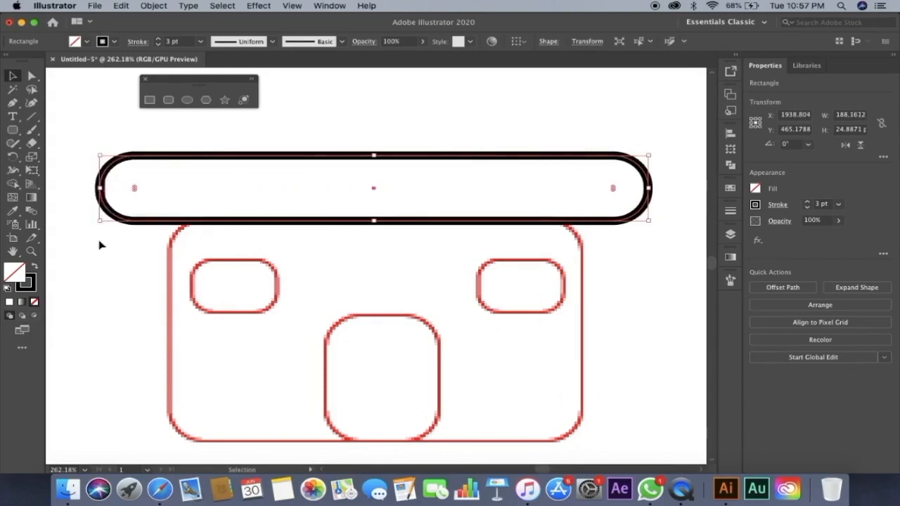
pyautogui.click(232, 210)
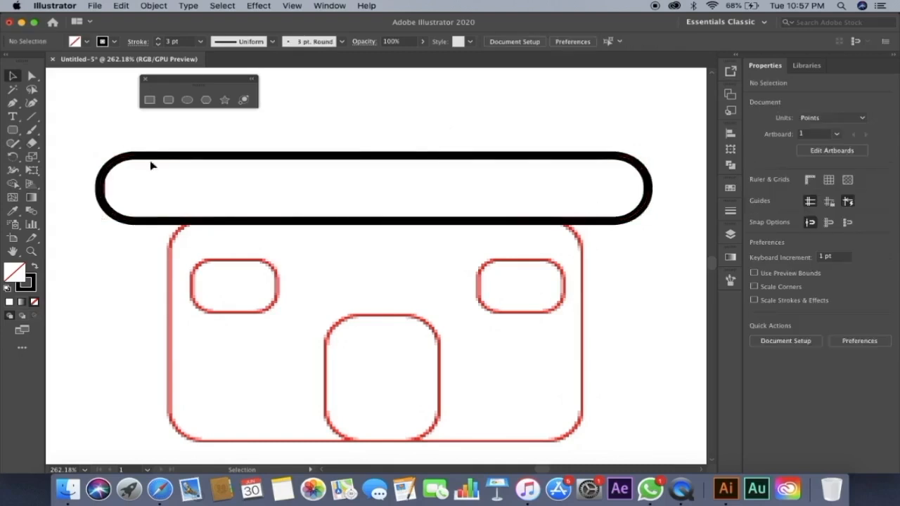
# Step: Trace the large body below the roof bar with a rounded rectangle about 143 by 83 pt, aligned to the template and touching the bar
pyautogui.click(169, 99)
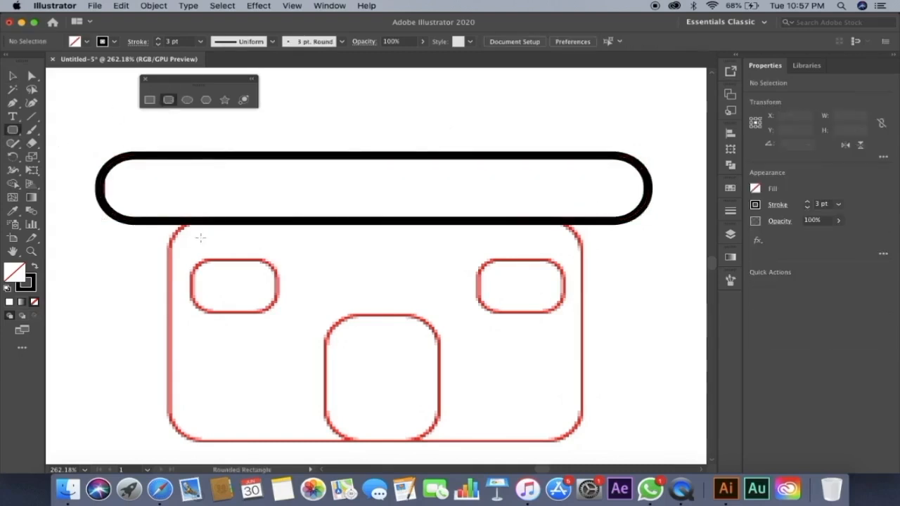
pyautogui.moveTo(165, 223)
pyautogui.mouseDown()
pyautogui.moveTo(220, 251)
pyautogui.moveTo(387, 387)
pyautogui.moveTo(464, 429)
pyautogui.moveTo(582, 440)
pyautogui.mouseUp()
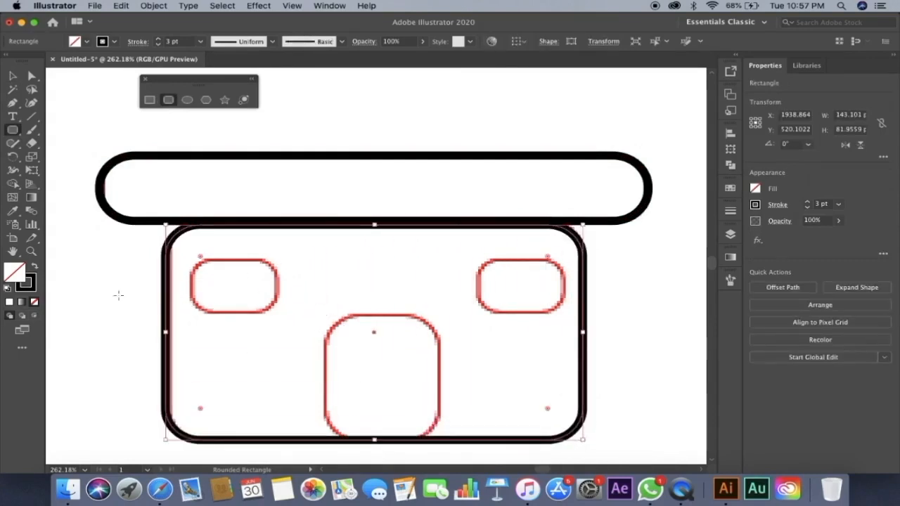
pyautogui.click(12, 76)
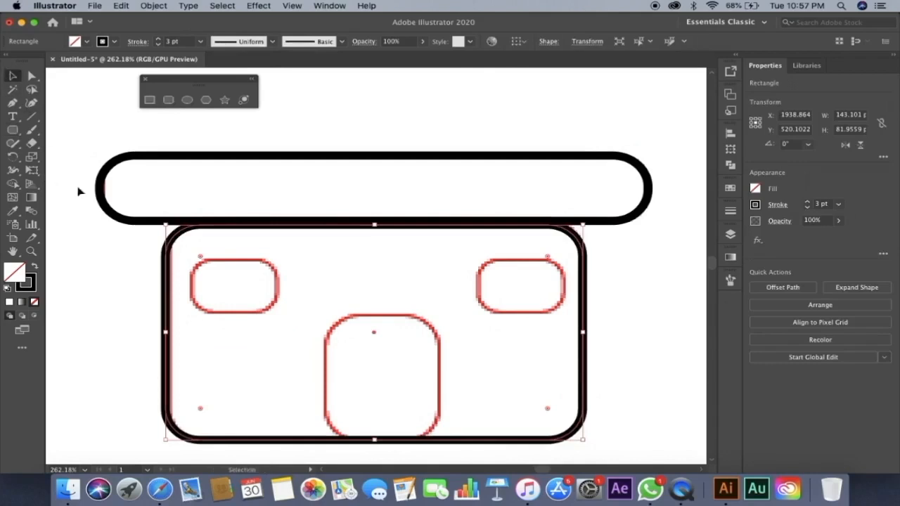
pyautogui.moveTo(166, 275)
pyautogui.mouseDown()
pyautogui.moveTo(117, 267)
pyautogui.moveTo(367, 282)
pyautogui.moveTo(232, 287)
pyautogui.moveTo(169, 275)
pyautogui.mouseUp()
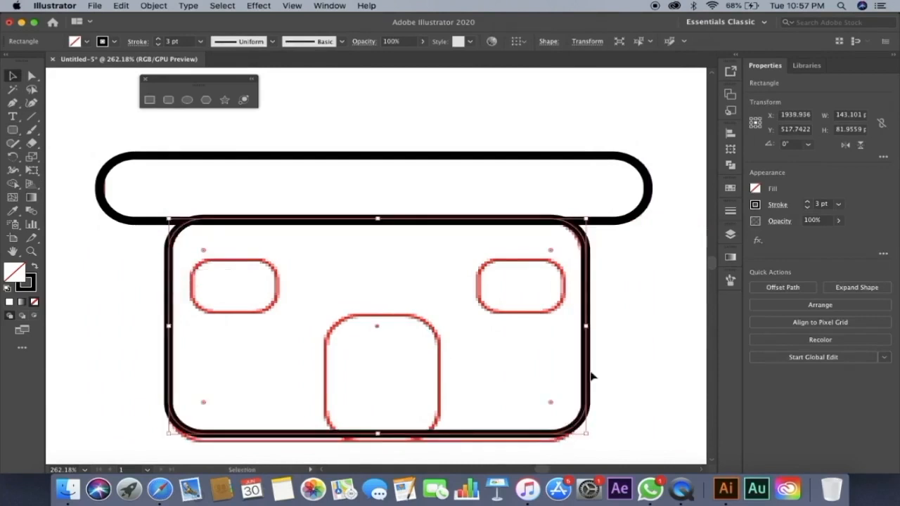
pyautogui.moveTo(587, 362); pyautogui.dragTo(587, 367)
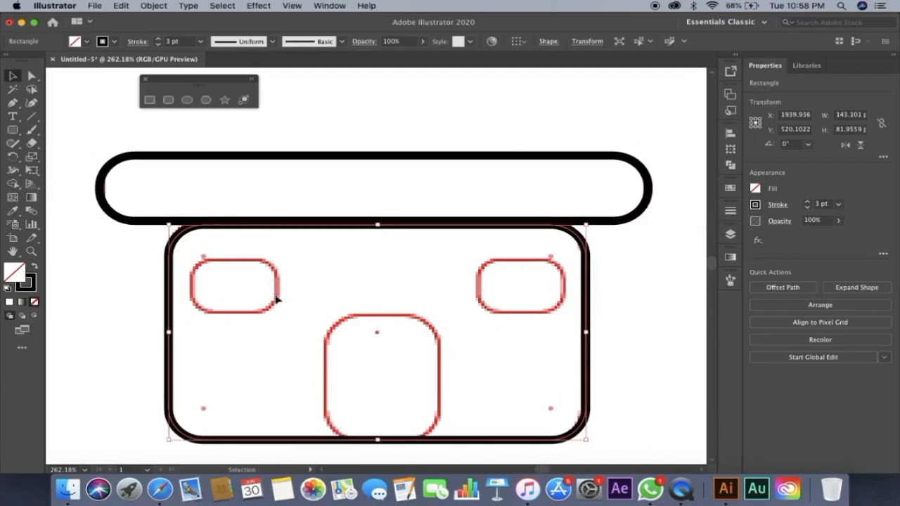
pyautogui.moveTo(163, 222); pyautogui.dragTo(167, 221)
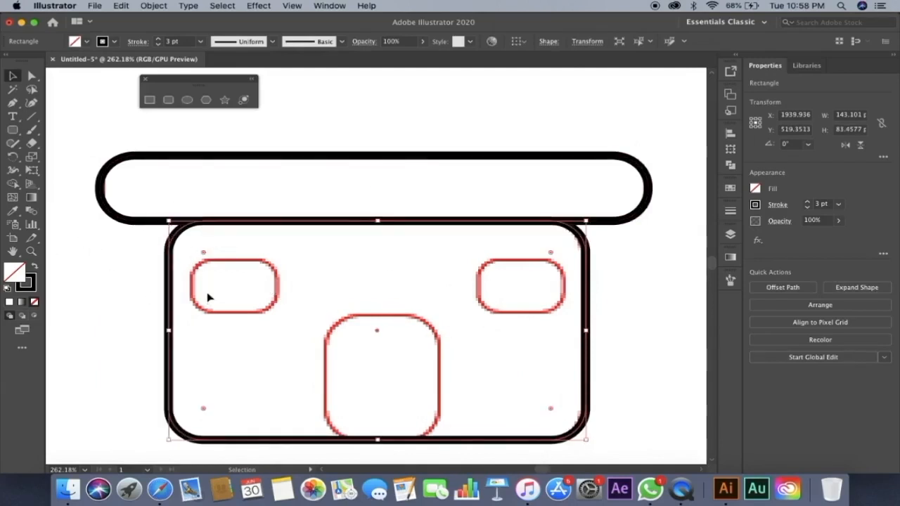
# Step: Trace the door of the third rounded example with a rounded rectangle about 39 by 48 pt, and deselect it
pyautogui.click(140, 352)
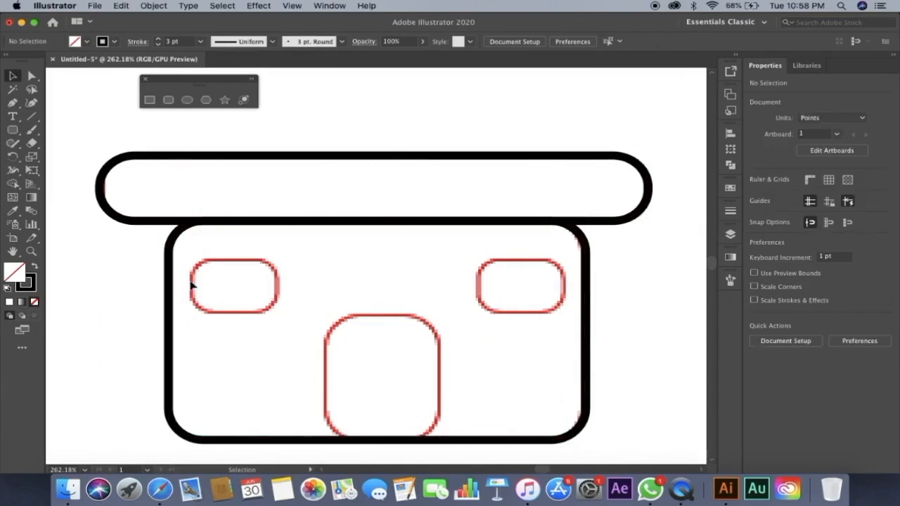
pyautogui.click(168, 99)
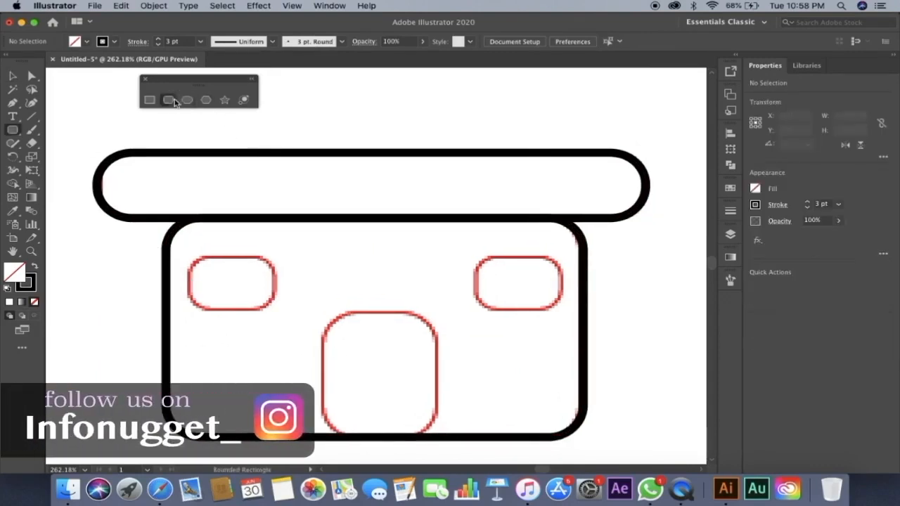
pyautogui.moveTo(322, 311); pyautogui.dragTo(436, 437)
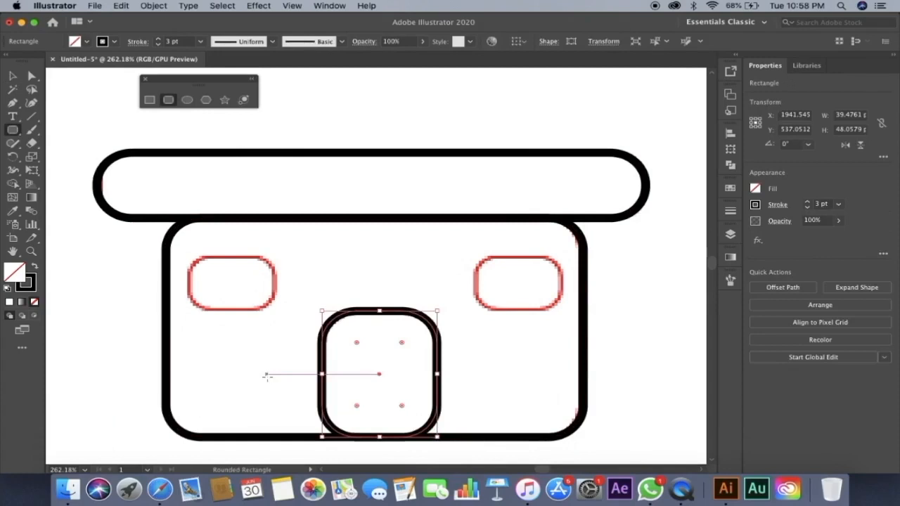
pyautogui.press('v')
pyautogui.click(307, 374)
# Step: Trace the left window with a rounded rectangle about 30 by 21 pt, adjusting its width to fit the template outline
pyautogui.click(165, 102)
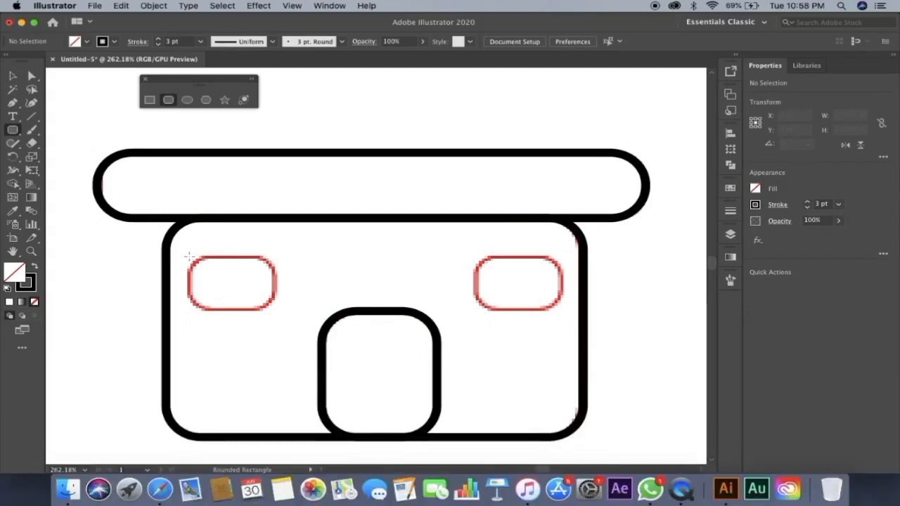
pyautogui.moveTo(189, 256); pyautogui.dragTo(276, 311)
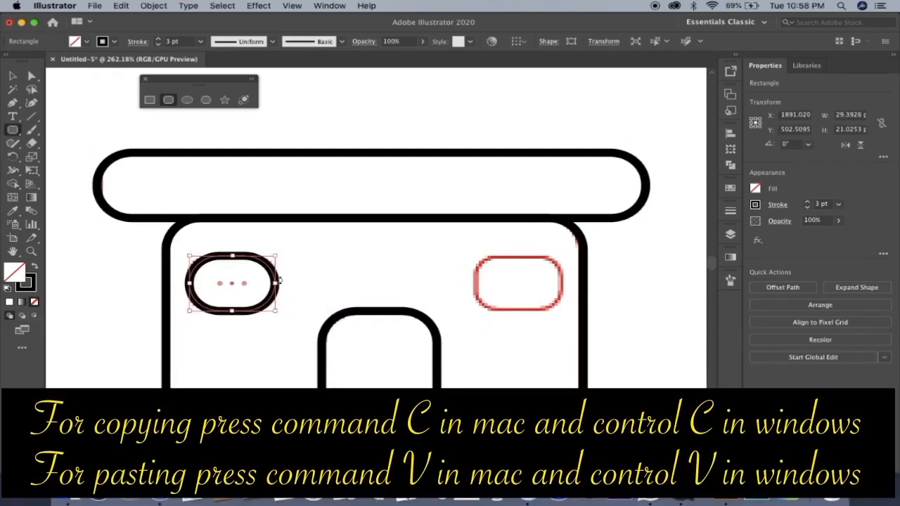
pyautogui.press('v')
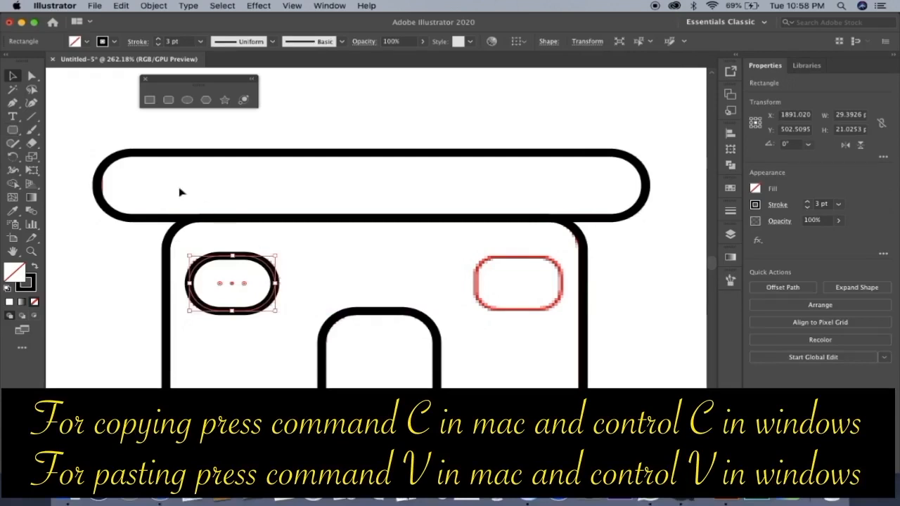
pyautogui.click(298, 277)
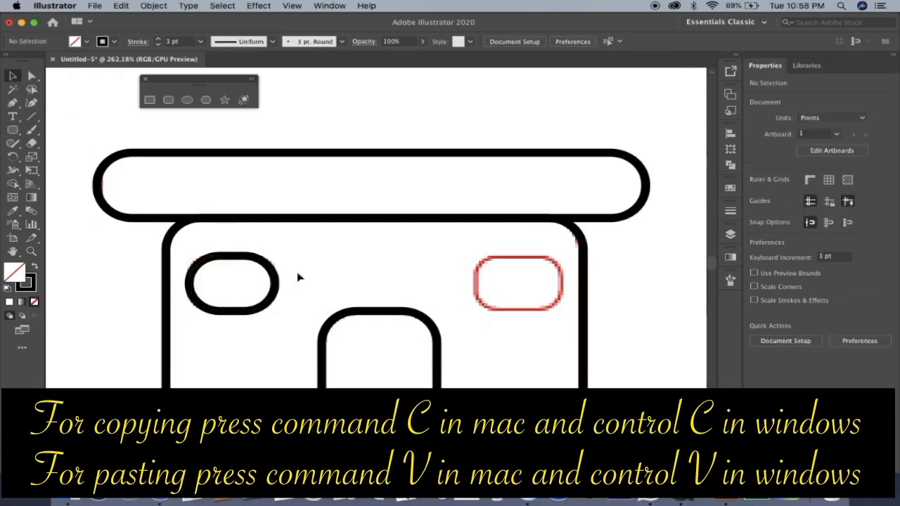
pyautogui.click(275, 270)
pyautogui.moveTo(278, 256); pyautogui.dragTo(233, 257)
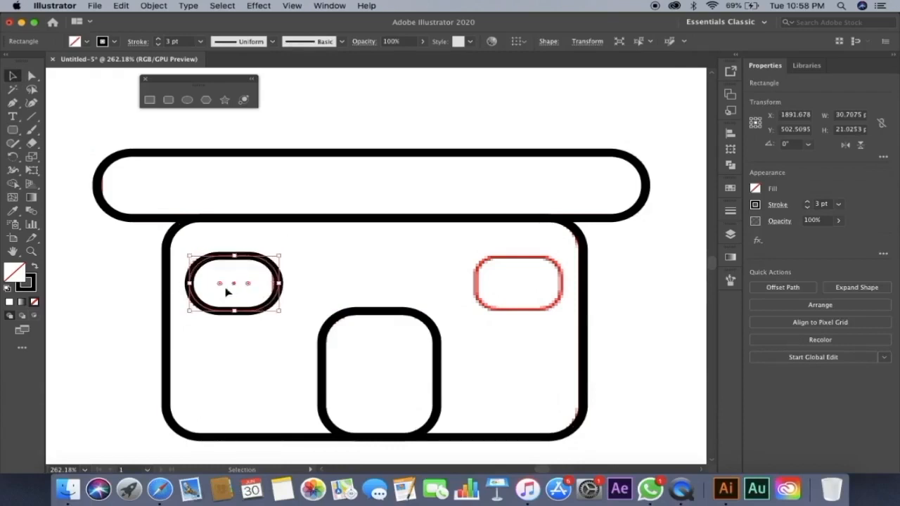
pyautogui.click(362, 280)
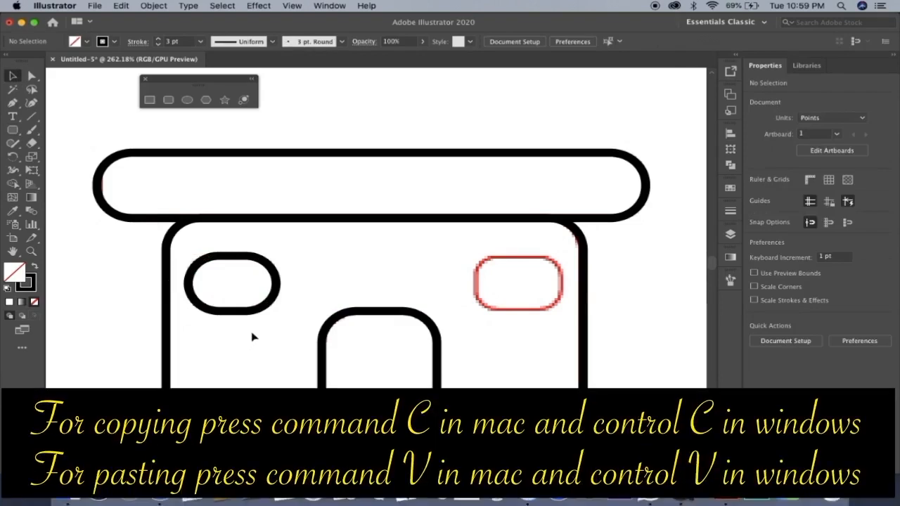
# Step: Duplicate the left window and place the copy over the right window's template outline, leaving it deselected
pyautogui.click(253, 310)
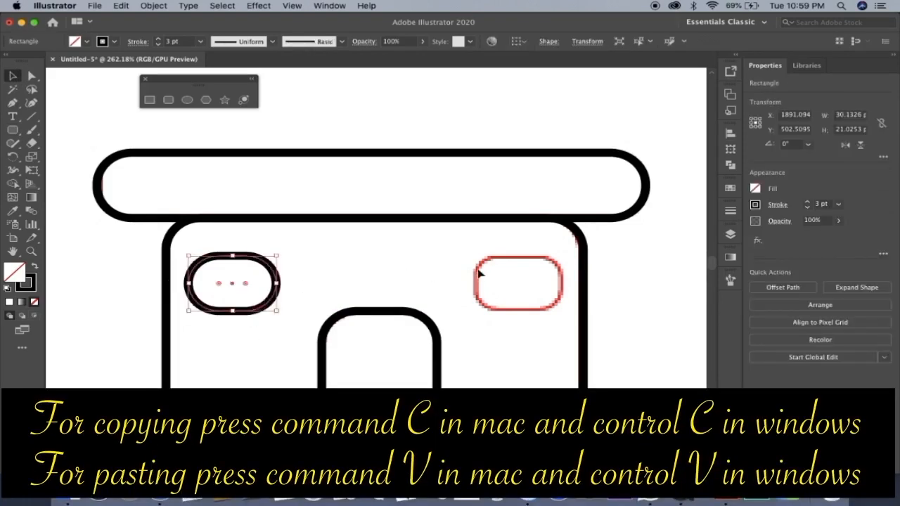
pyautogui.press('super+c')
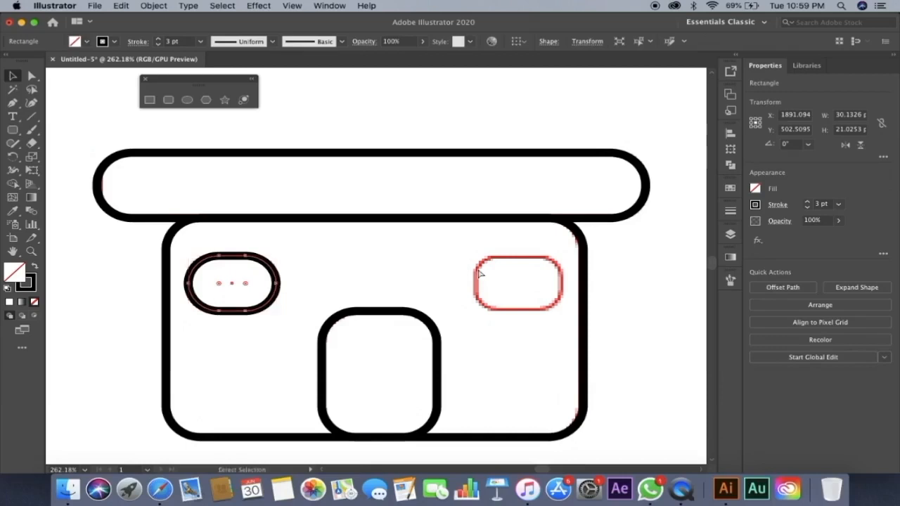
pyautogui.press('super+v')
pyautogui.press('v')
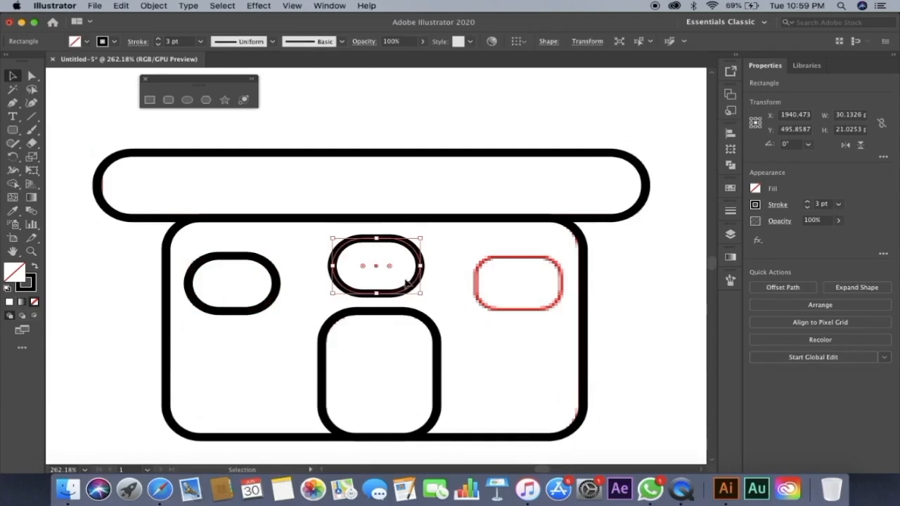
pyautogui.moveTo(414, 281); pyautogui.dragTo(561, 300)
pyautogui.click(544, 347)
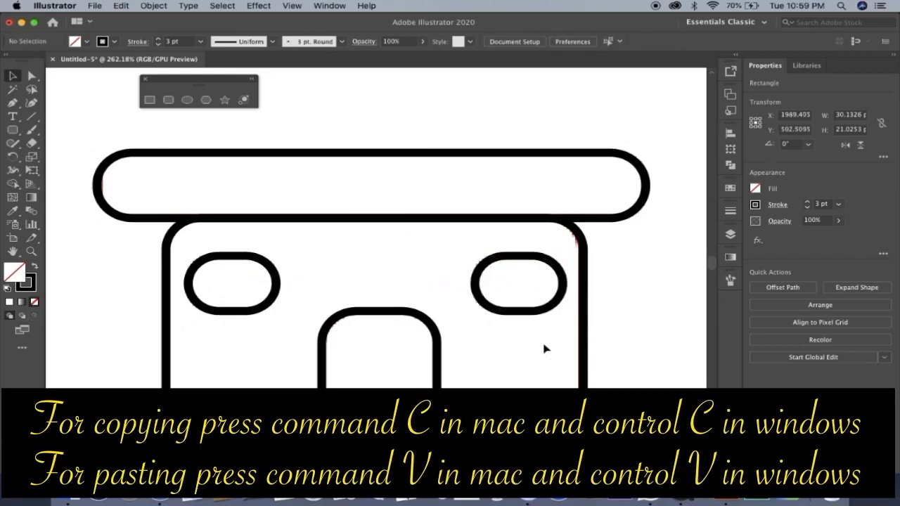
# Step: Draw a perfect circle about 136 pt across with the Ellipse tool over the first example under "3.Elipse Tool(L)"
pyautogui.scroll(-3, 545, 348)
pyautogui.scroll(-5, 544, 347)
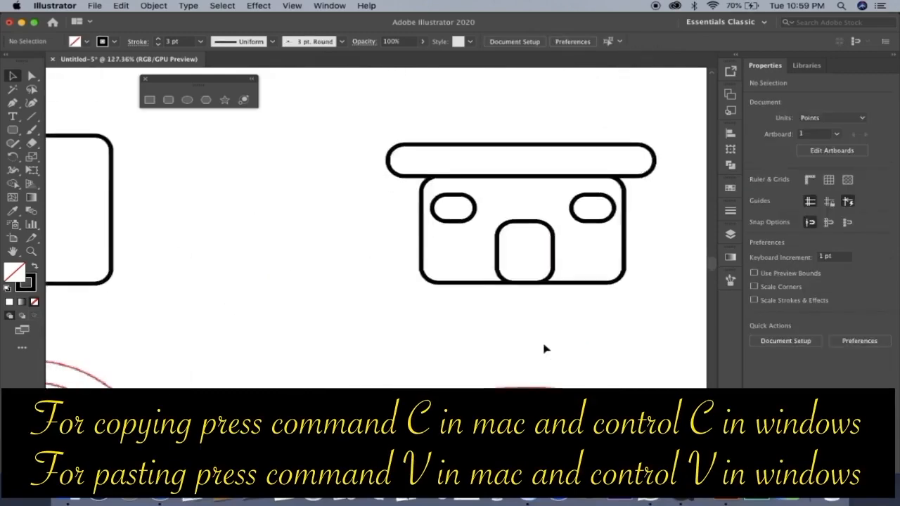
pyautogui.scroll(-2, 545, 349)
pyautogui.hscroll(-2, 544, 349)
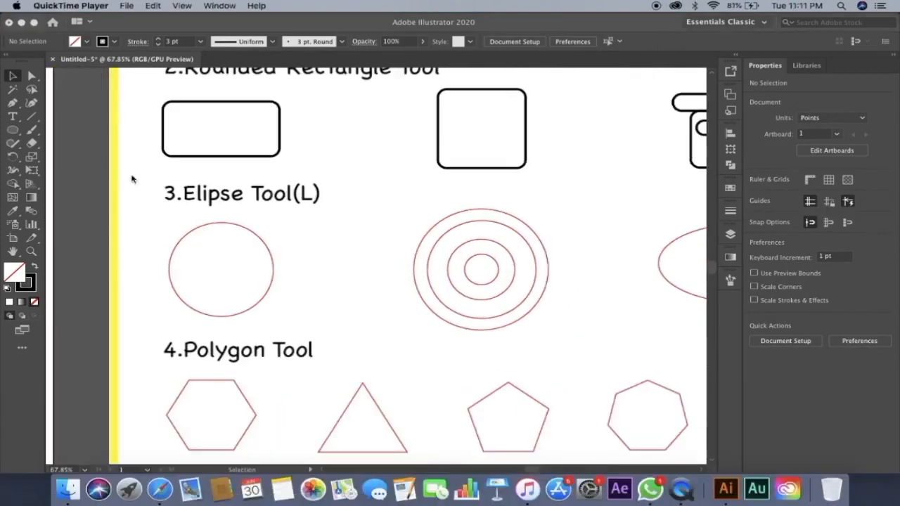
pyautogui.click(168, 187)
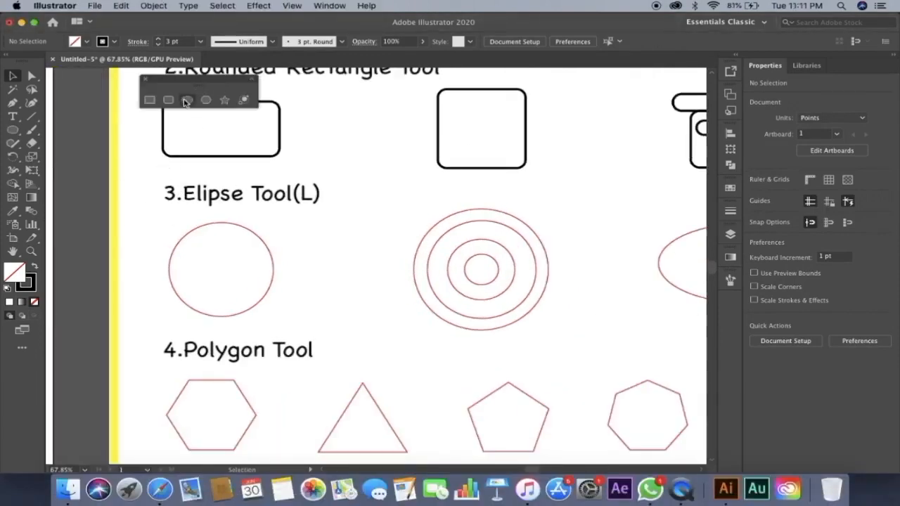
pyautogui.click(186, 100)
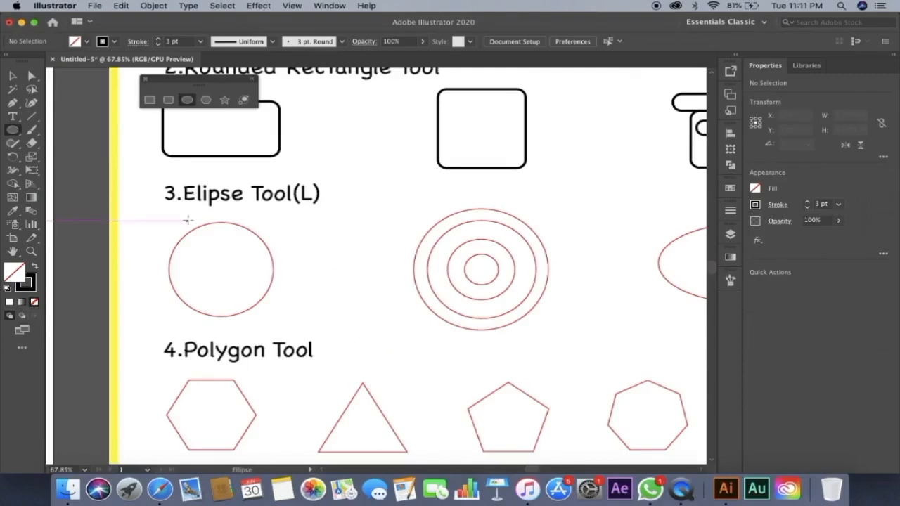
pyautogui.moveTo(163, 226); pyautogui.dragTo(478, 307)
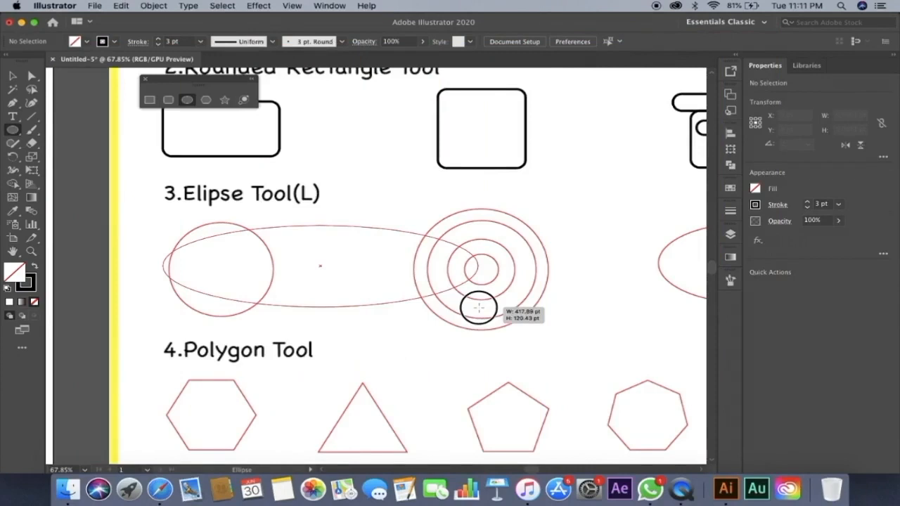
pyautogui.press('shift')
pyautogui.moveTo(478, 307); pyautogui.dragTo(266, 244)
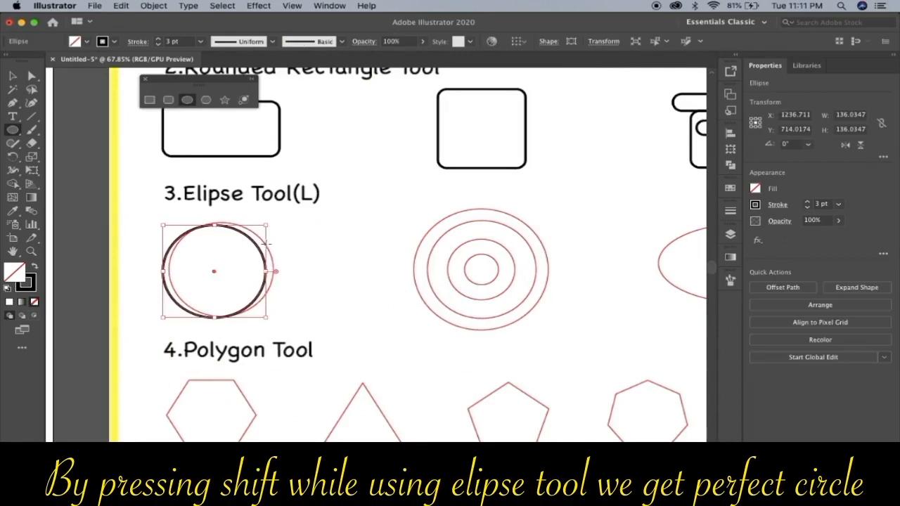
# Step: Move the circle onto its template outline and enlarge it slightly to about 137 pt across
pyautogui.scroll(3, 201, 258)
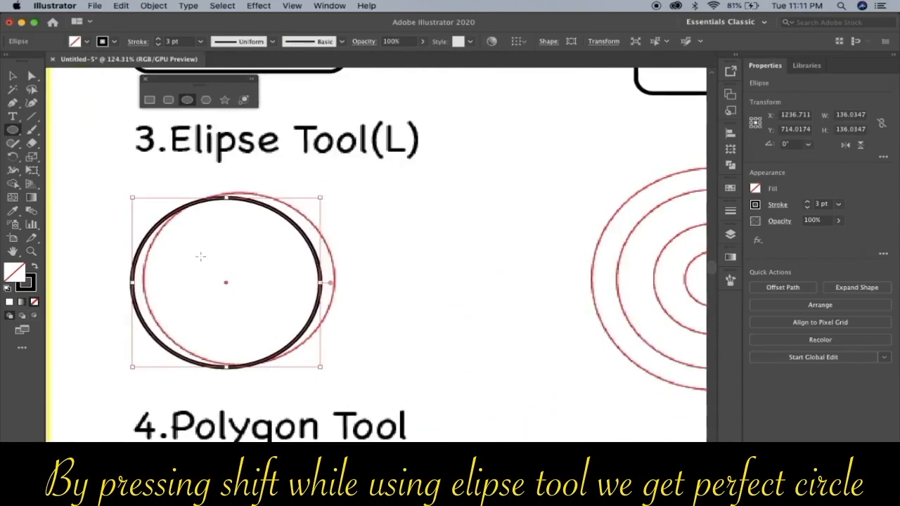
pyautogui.press('v')
pyautogui.moveTo(200, 209)
pyautogui.mouseDown()
pyautogui.moveTo(215, 195)
pyautogui.moveTo(213, 202)
pyautogui.mouseUp()
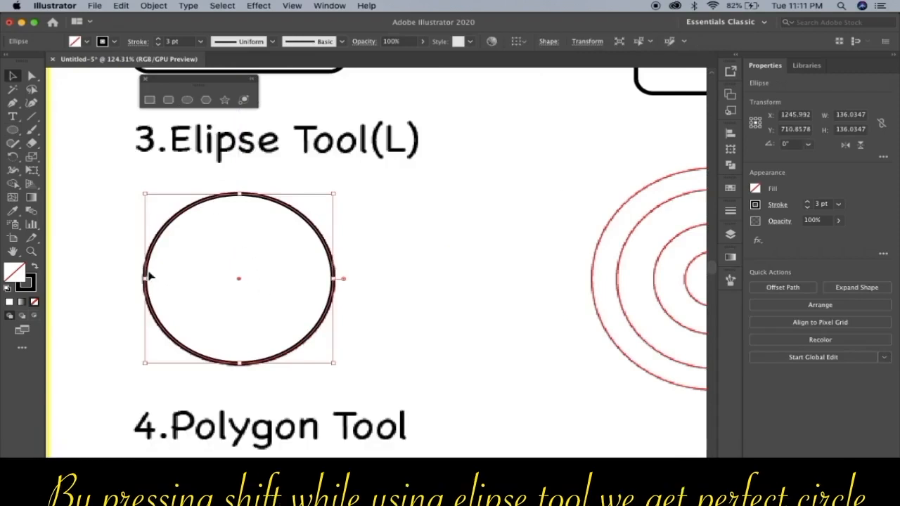
pyautogui.moveTo(145, 194); pyautogui.dragTo(143, 193)
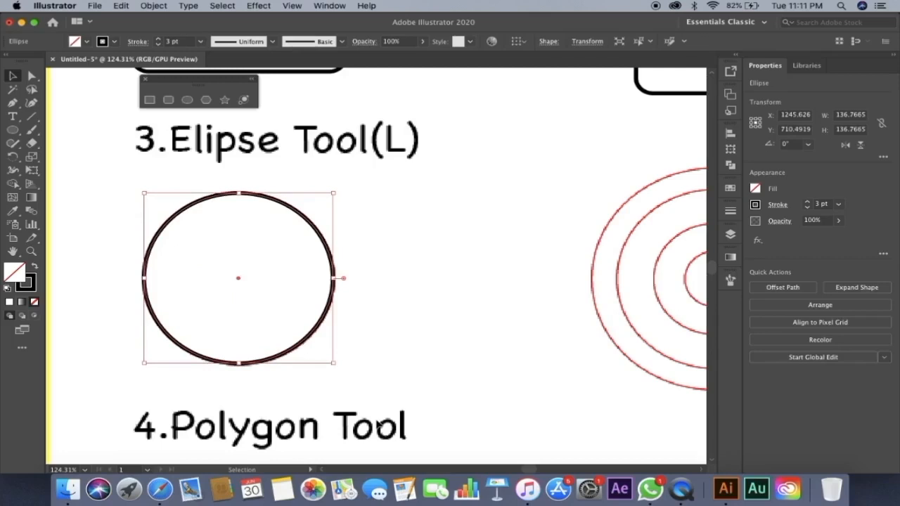
# Step: Nudge the circle up off its template outline and back down onto it in small increments
pyautogui.press('Up')
pyautogui.press('Up')
pyautogui.press('Up')
pyautogui.press('Up')
pyautogui.press('Up')
pyautogui.press('Up')
pyautogui.press('Up')
pyautogui.press('Up')
pyautogui.press('Up')
pyautogui.press('Up')
pyautogui.press('Up')
pyautogui.press('Down')
pyautogui.press('Down')
pyautogui.press('Down')
pyautogui.press('Down')
pyautogui.press('Down')
pyautogui.press('Down')
pyautogui.press('Down')
pyautogui.press('Down')
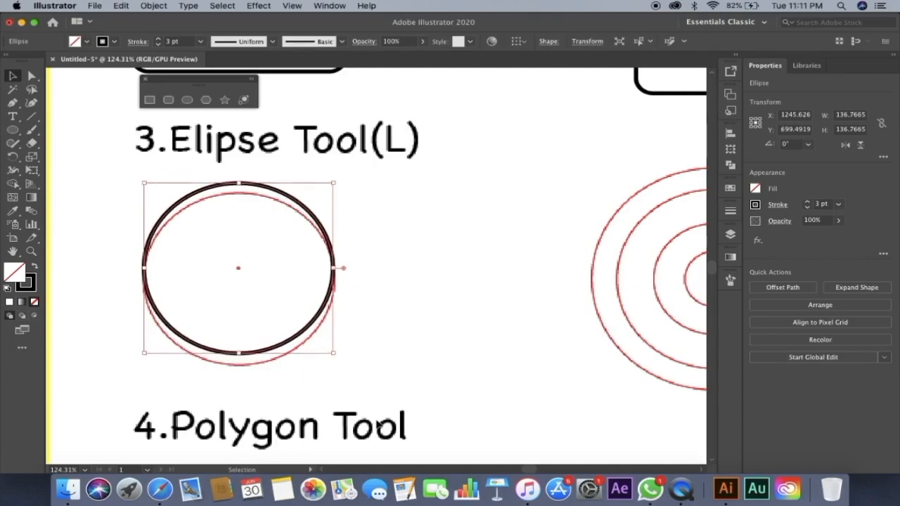
pyautogui.press('Down')
pyautogui.press('Down')
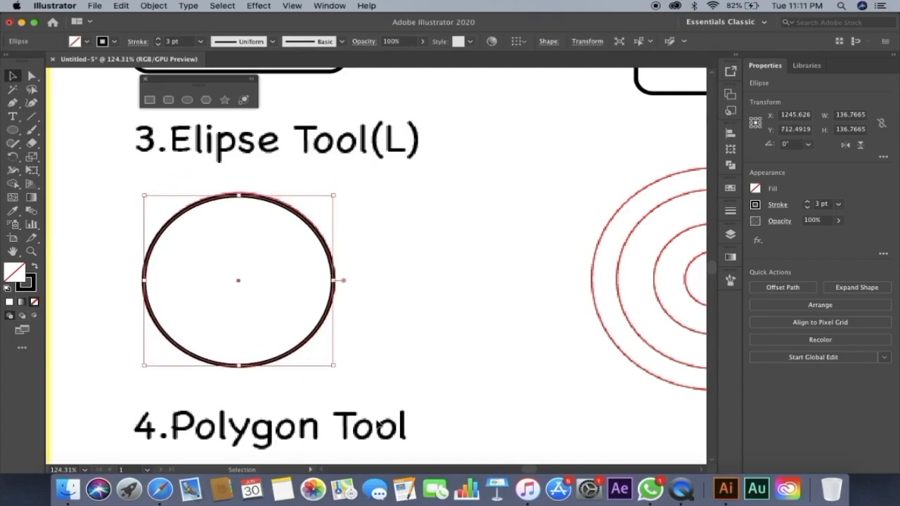
pyautogui.press('Up')
# Step: Nudge the circle left and back right, finishing with a small upward nudge onto the template outline
pyautogui.press('Left')
pyautogui.press('Left')
pyautogui.press('Left')
pyautogui.press('Left')
pyautogui.press('Left')
pyautogui.press('Left')
pyautogui.press('Left')
pyautogui.press('Left')
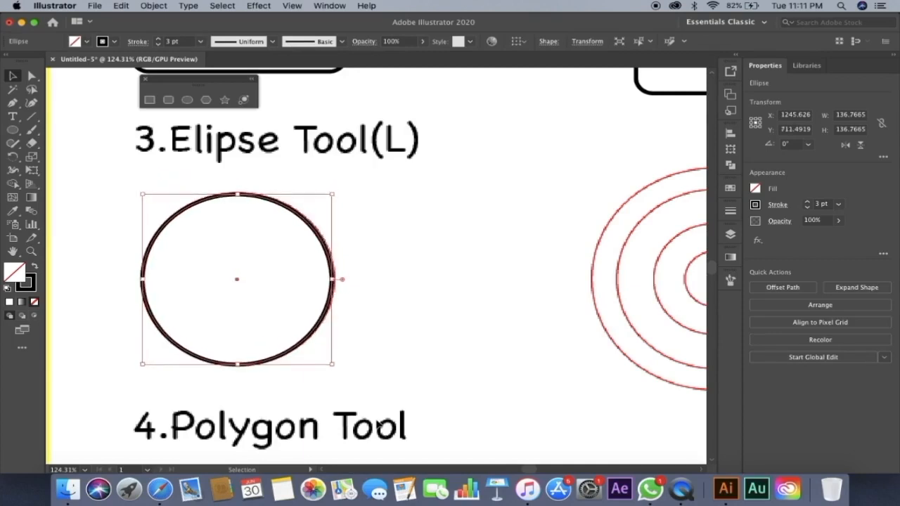
pyautogui.press('Left')
pyautogui.press('Left')
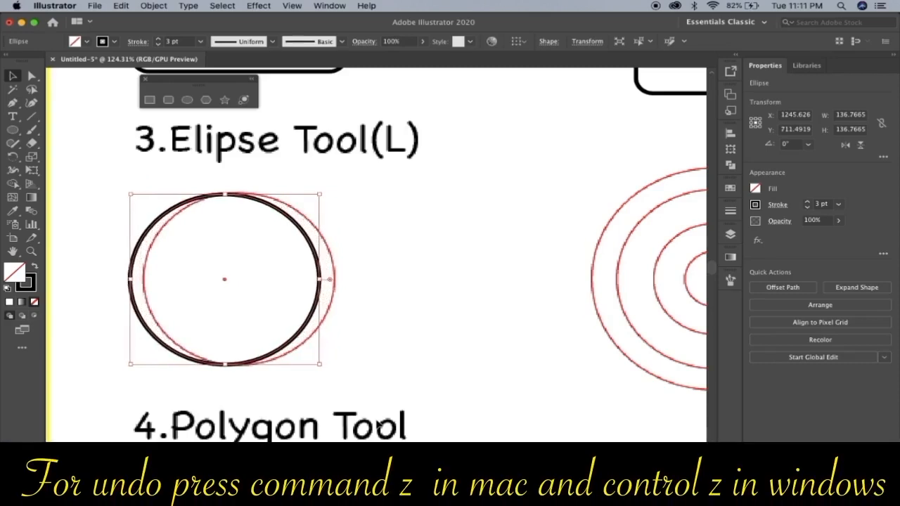
pyautogui.press('Right')
pyautogui.press('Right')
pyautogui.press('Right')
pyautogui.press('Right')
pyautogui.press('Right')
pyautogui.press('Right')
pyautogui.press('Right')
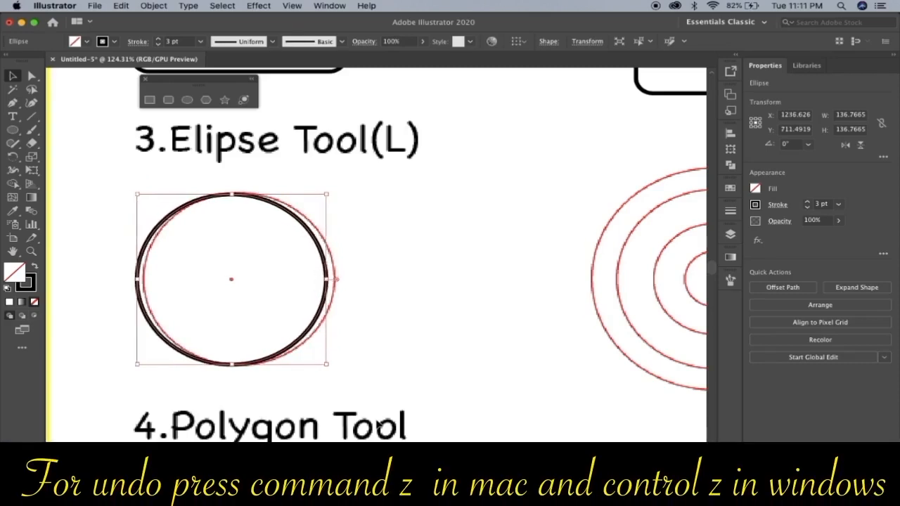
pyautogui.press('Right')
pyautogui.press('Right')
pyautogui.press('Right')
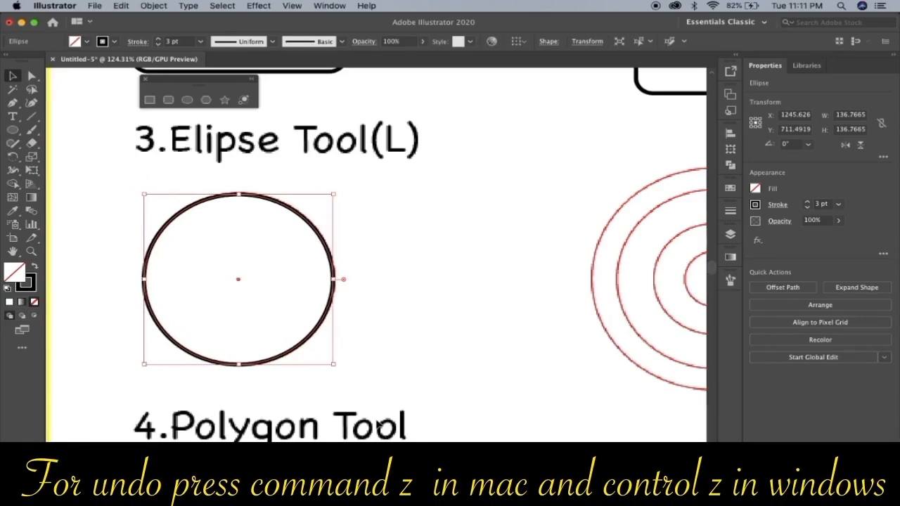
pyautogui.press('Up')
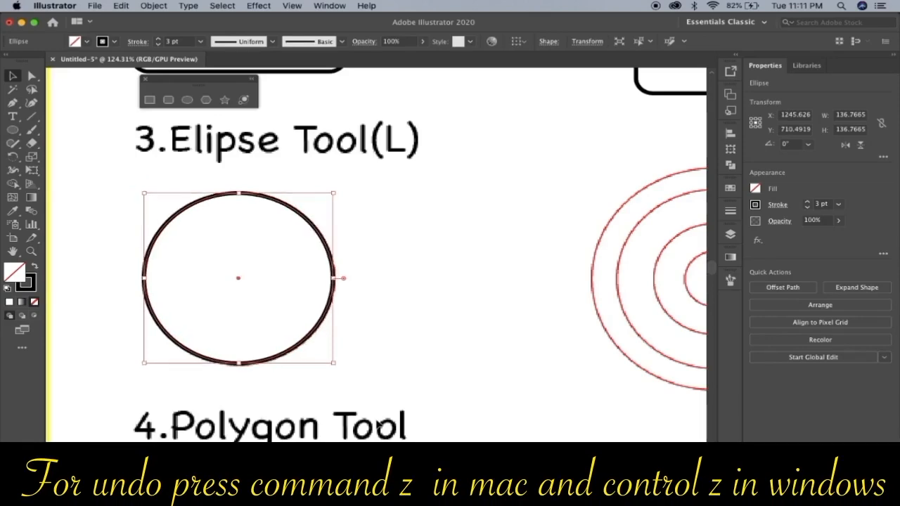
# Step: Trace the innermost ring of the concentric example with a perfect circle about 46 pt across, aligned to the template and deselected
pyautogui.click(469, 333)
pyautogui.hscroll(15, 471, 336)
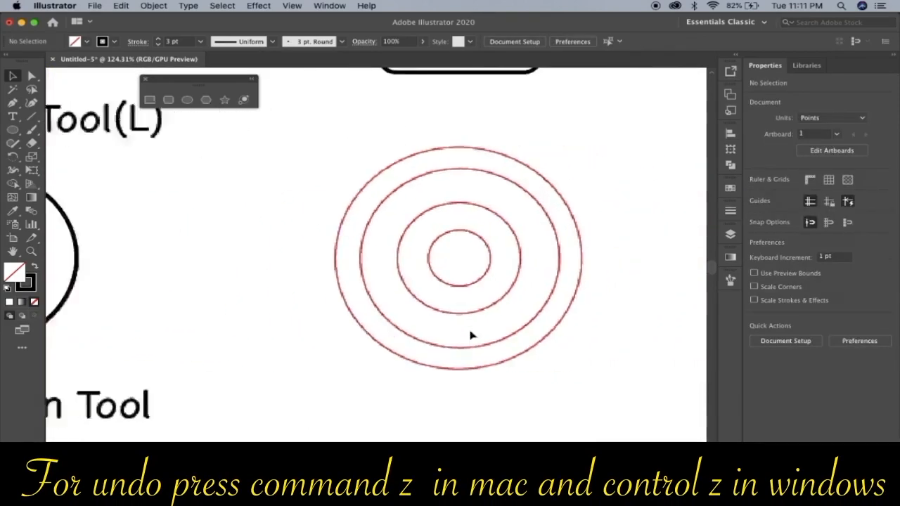
pyautogui.click(187, 100)
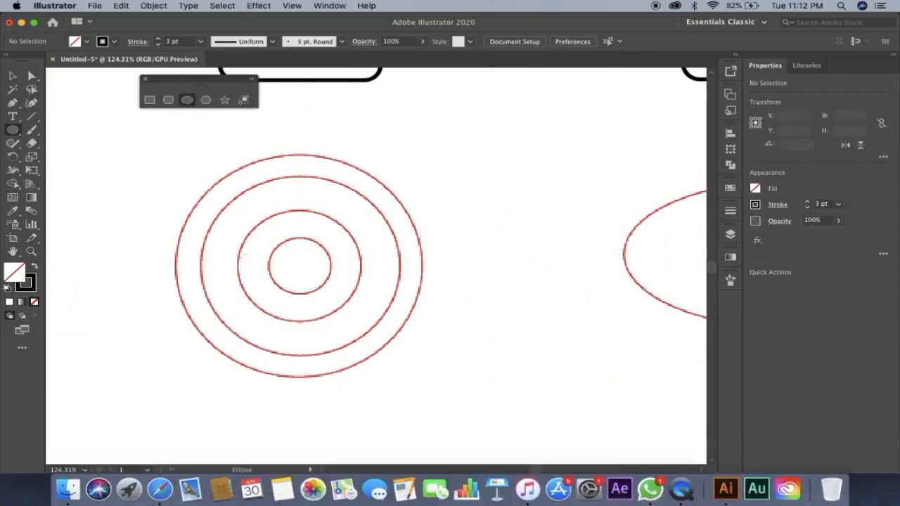
pyautogui.moveTo(265, 241); pyautogui.dragTo(328, 291)
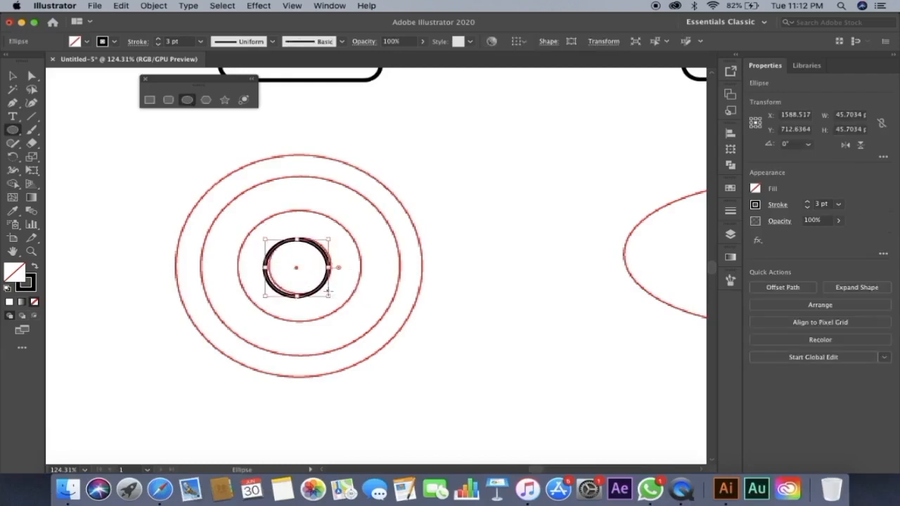
pyautogui.click(13, 75)
pyautogui.moveTo(322, 289)
pyautogui.mouseDown()
pyautogui.moveTo(316, 283)
pyautogui.moveTo(325, 289)
pyautogui.mouseUp()
pyautogui.click(309, 307)
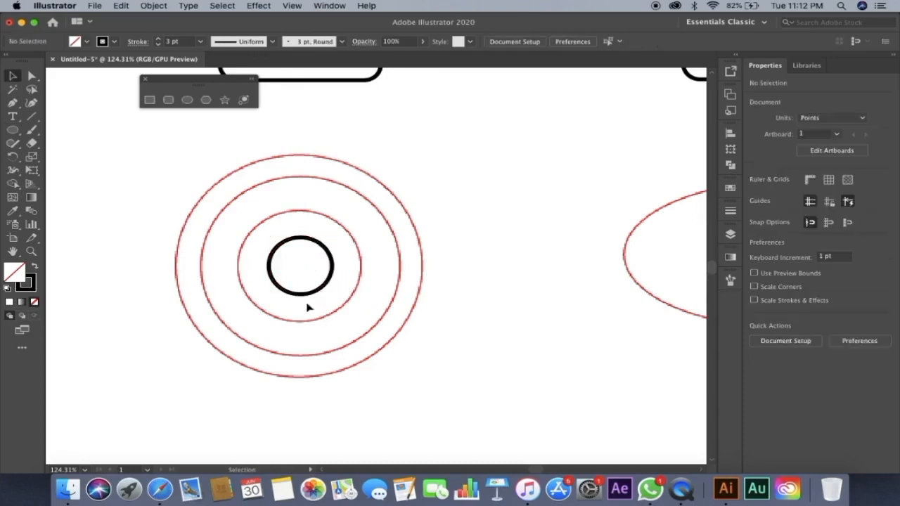
# Step: Trace the second-smallest ring of the concentric example with a perfect circle about 87 pt across, nudged onto its template outline
pyautogui.click(187, 101)
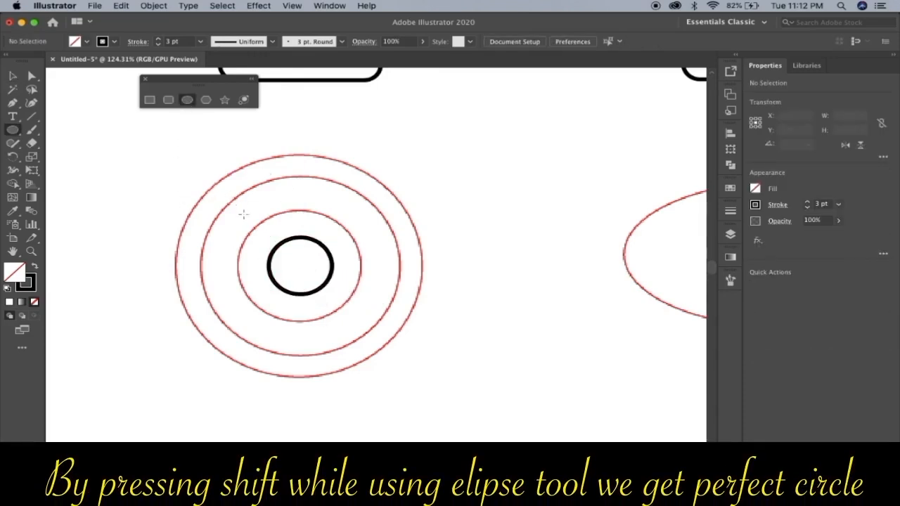
pyautogui.moveTo(246, 215)
pyautogui.mouseDown()
pyautogui.moveTo(322, 301)
pyautogui.moveTo(361, 324)
pyautogui.mouseUp()
pyautogui.press('Left')
pyautogui.press('Left')
pyautogui.press('Left')
pyautogui.press('Left')
pyautogui.press('Left')
pyautogui.press('Left')
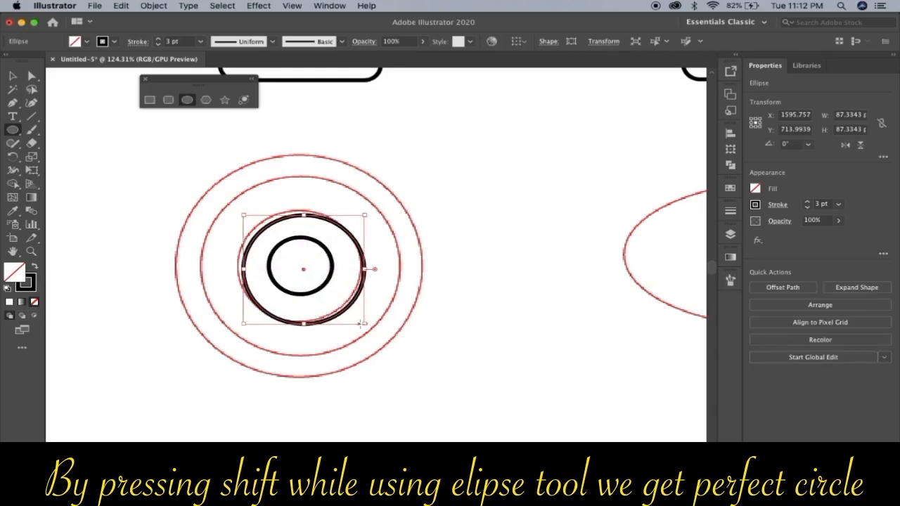
pyautogui.press('Up')
pyautogui.press('Right')
pyautogui.press('Up')
pyautogui.press('Up')
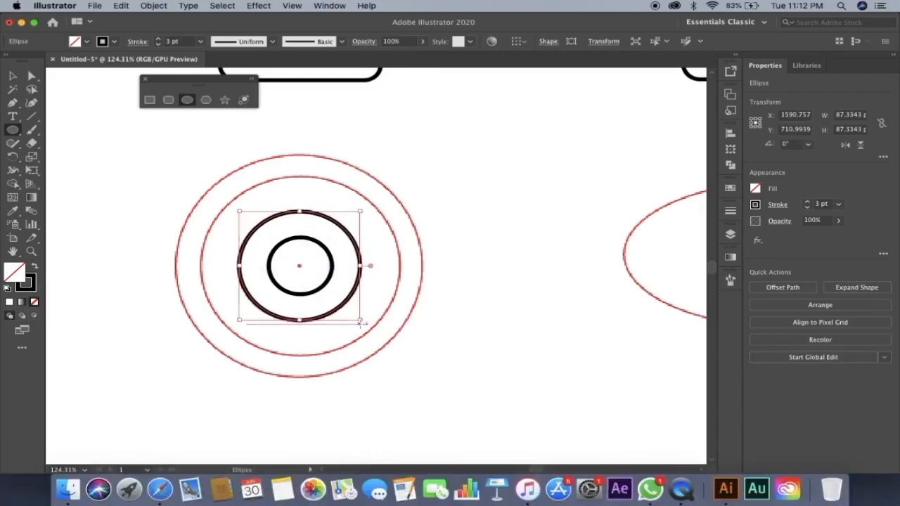
# Step: Draw a perfect circle about 149 pt across for the third concentric ring and nudge it up until its lower edge meets the template
pyautogui.moveTo(201, 186); pyautogui.dragTo(389, 369)
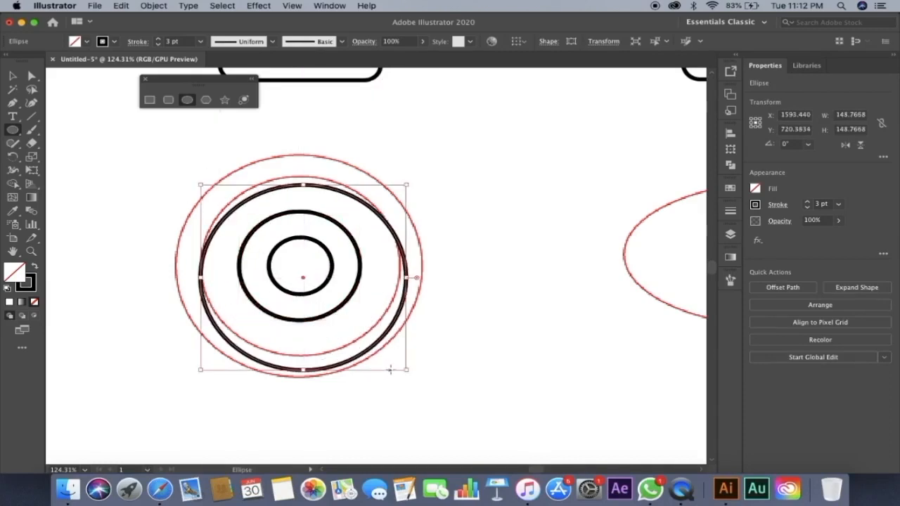
pyautogui.press('v')
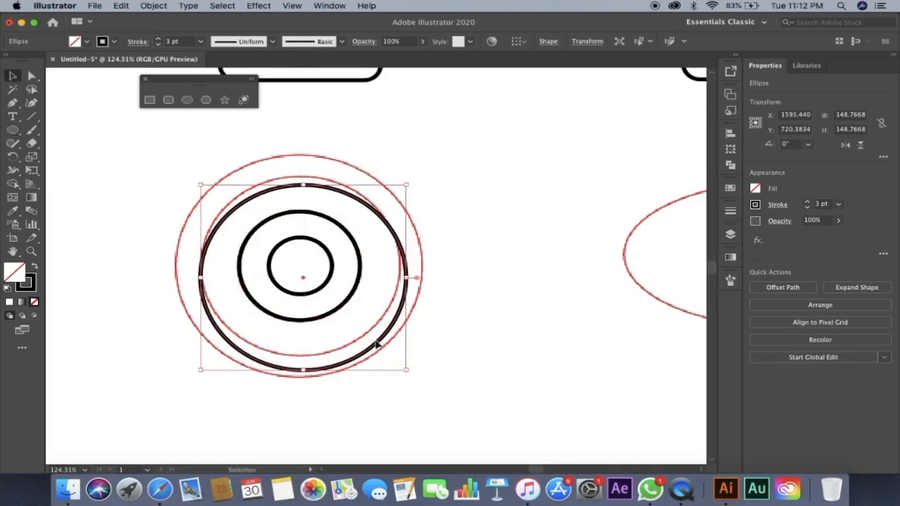
pyautogui.press('Up')
pyautogui.press('Up')
pyautogui.press('Up')
pyautogui.press('Up')
pyautogui.press('Up')
pyautogui.press('Up')
pyautogui.press('Up')
pyautogui.press('Up')
pyautogui.press('Up')
pyautogui.press('Up')
pyautogui.press('Up')
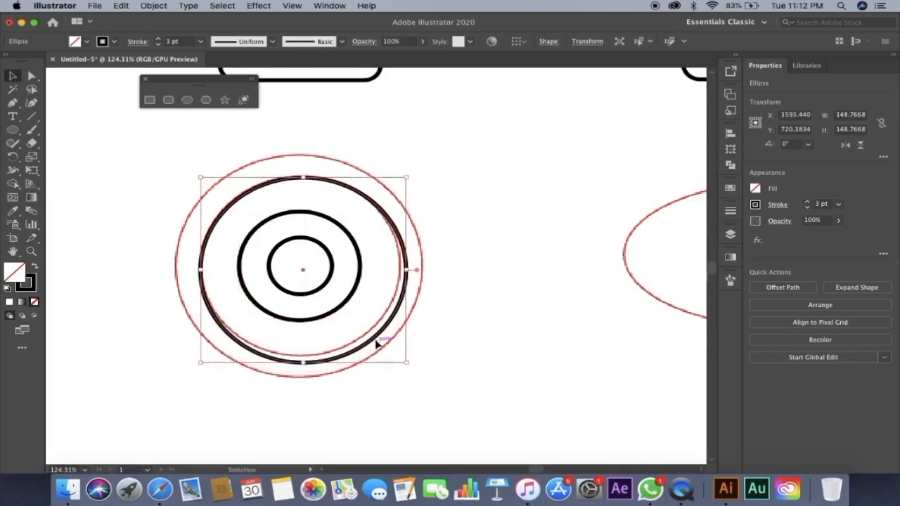
pyautogui.press('Up')
pyautogui.press('Up')
pyautogui.press('Up')
pyautogui.press('Up')
pyautogui.press('Up')
pyautogui.press('Up')
pyautogui.press('Up')
pyautogui.press('Up')
pyautogui.press('Up')
pyautogui.press('Up')
pyautogui.press('Up')
pyautogui.press('Up')
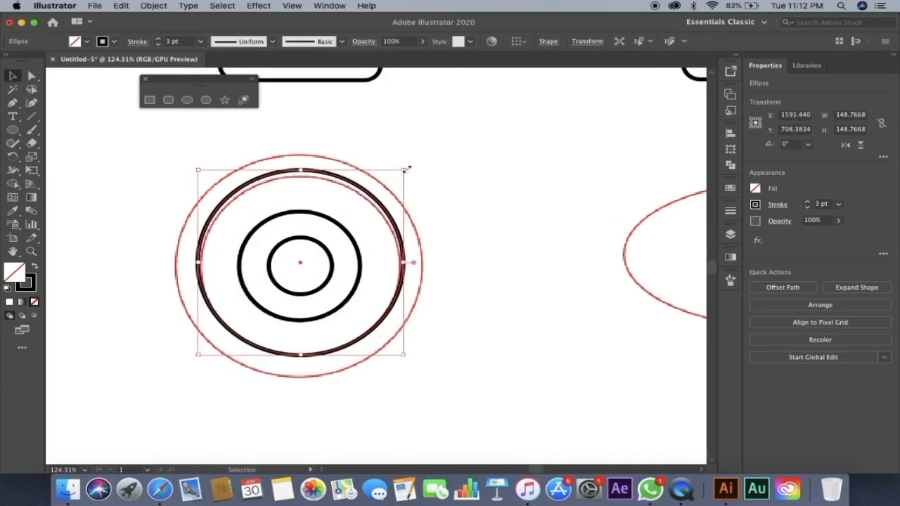
# Step: Shrink the third ring's circle in height and width to fit its template outline, and deselect it
pyautogui.moveTo(404, 169); pyautogui.dragTo(403, 175)
pyautogui.moveTo(198, 265); pyautogui.dragTo(211, 261)
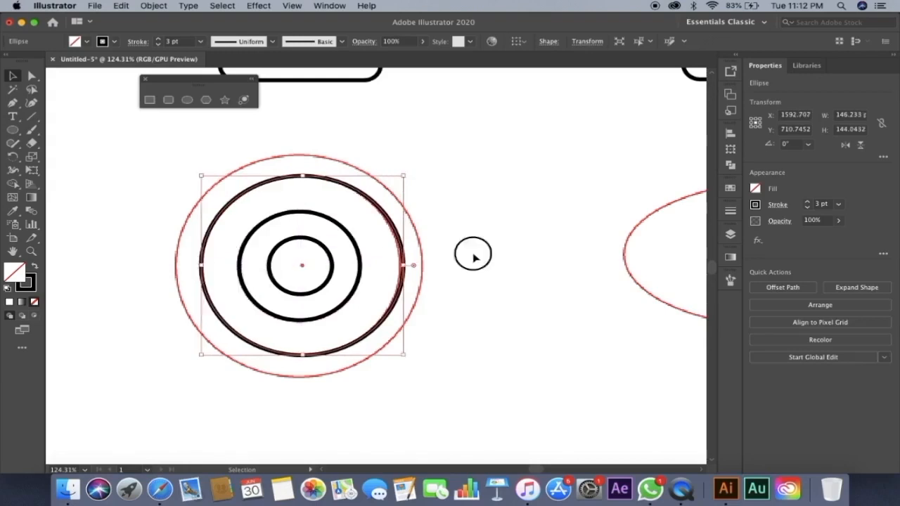
pyautogui.click(471, 254)
pyautogui.click(406, 276)
pyautogui.moveTo(401, 265); pyautogui.dragTo(401, 265)
pyautogui.click(494, 278)
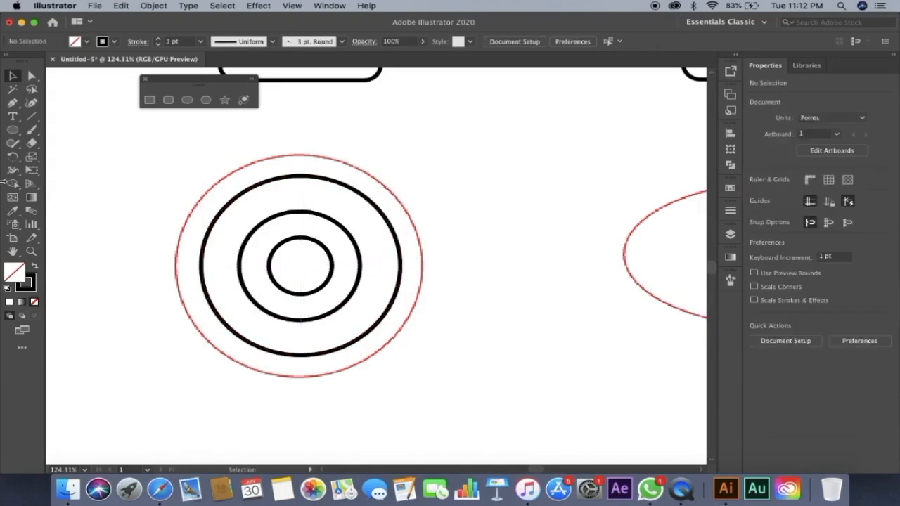
# Step: Trace the outermost ring with a perfect circle about 182 pt across, nudged into place and shrunk slightly to fit its template outline
pyautogui.click(186, 101)
pyautogui.moveTo(179, 147); pyautogui.dragTo(355, 375)
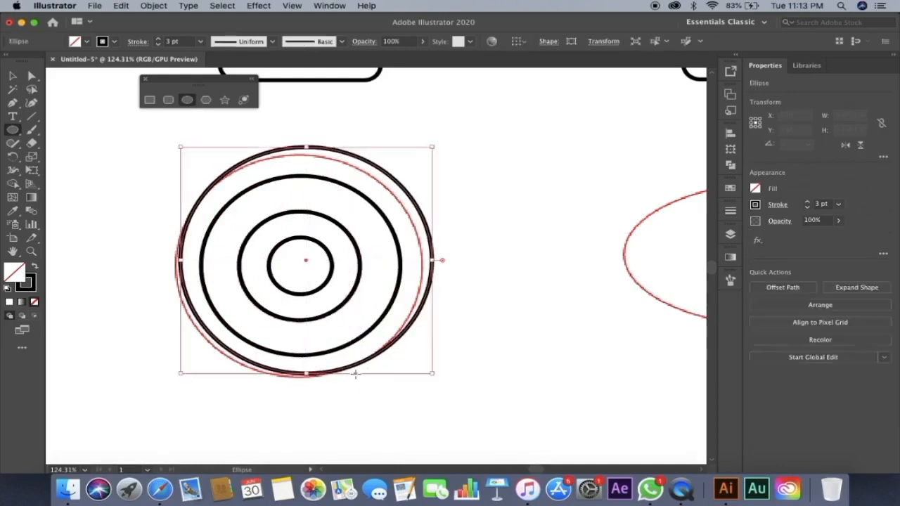
pyautogui.press('v')
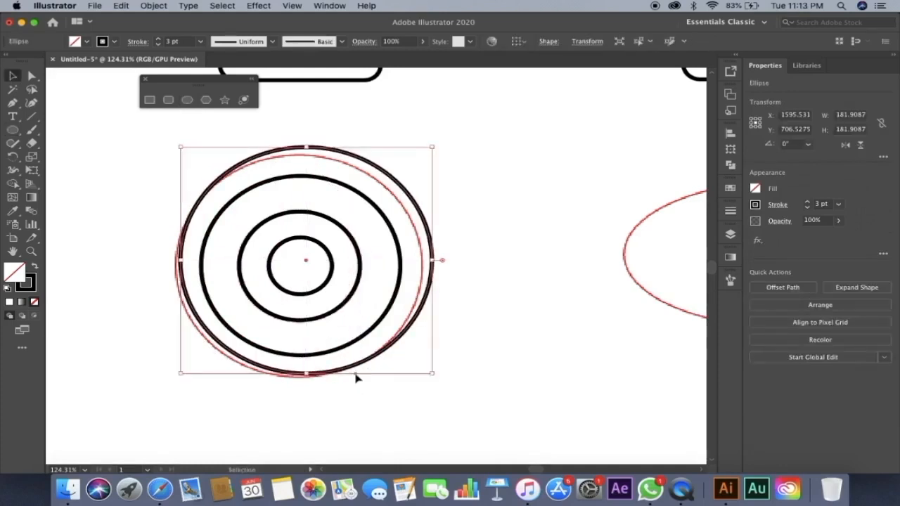
pyautogui.press('Left')
pyautogui.press('Left')
pyautogui.press('Left')
pyautogui.press('Left')
pyautogui.press('Down')
pyautogui.press('Down')
pyautogui.press('Down')
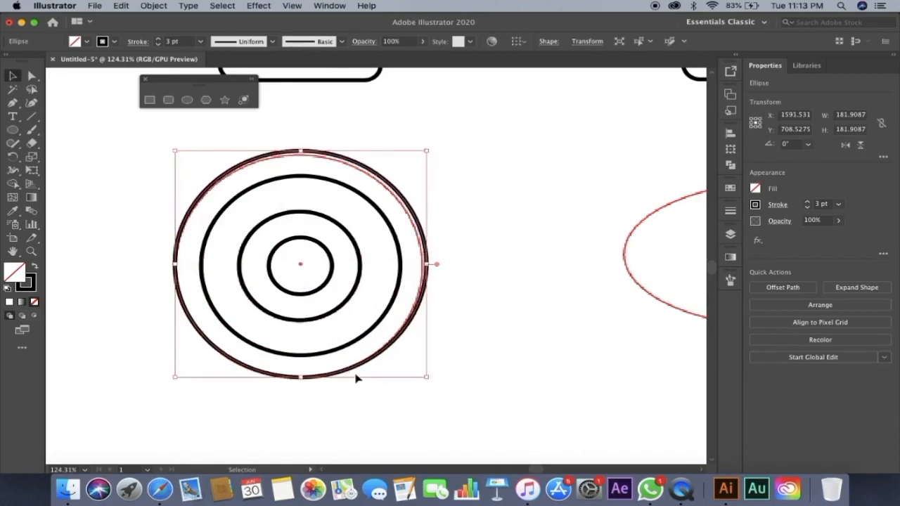
pyautogui.moveTo(426, 150); pyautogui.dragTo(422, 154)
pyautogui.click(482, 182)
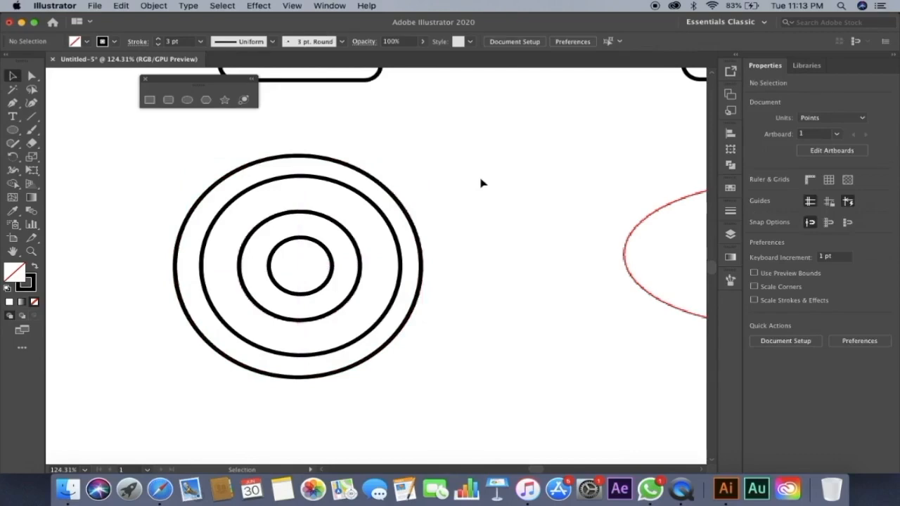
# Step: Draw an ellipse about 244 by 114 pt over the wide ellipse example and move it onto the template
pyautogui.scroll(-3, 481, 183)
pyautogui.hscroll(5, 480, 183)
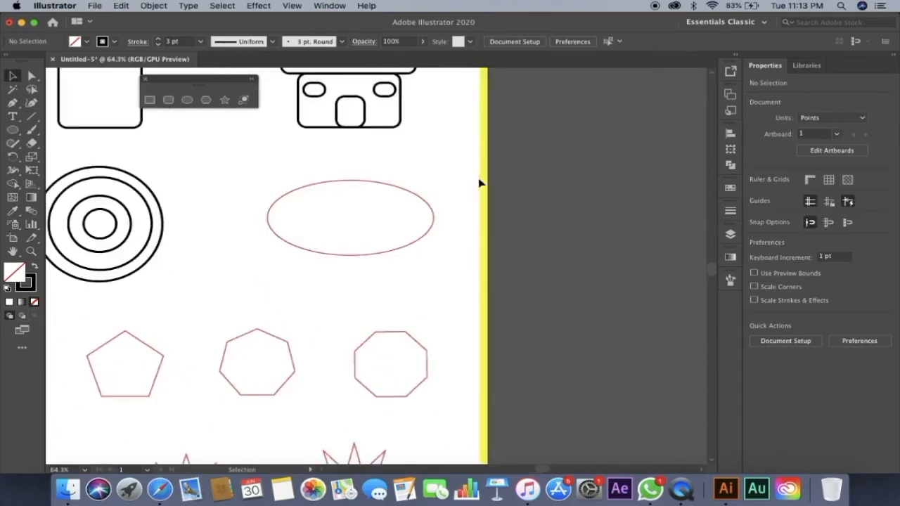
pyautogui.scroll(3, 273, 183)
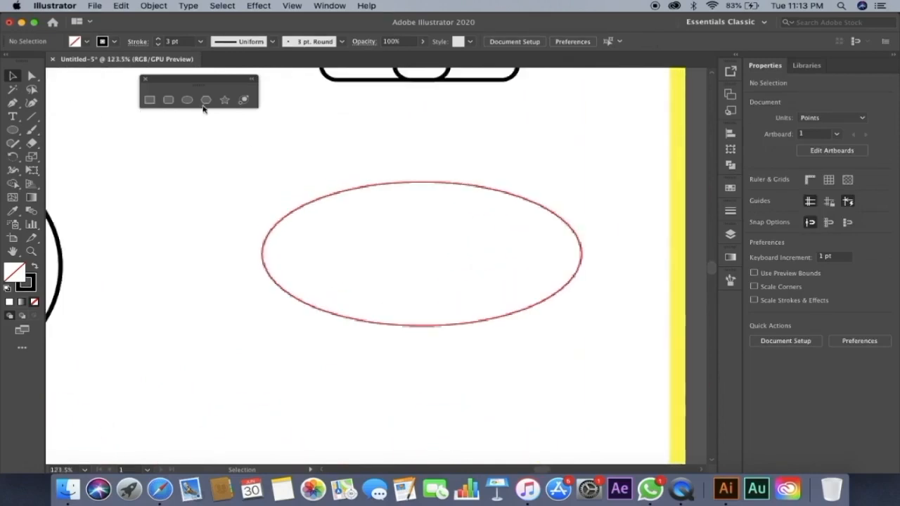
pyautogui.click(187, 99)
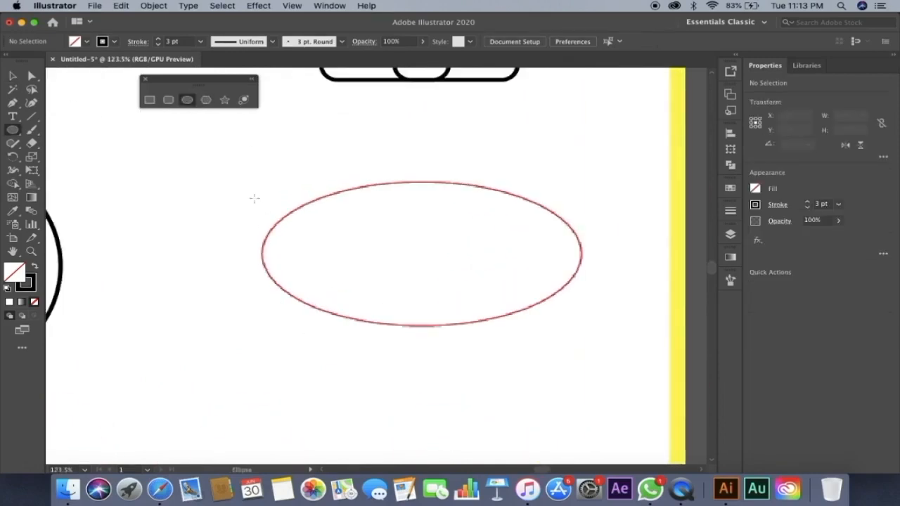
pyautogui.moveTo(249, 191)
pyautogui.mouseDown()
pyautogui.moveTo(443, 283)
pyautogui.moveTo(585, 332)
pyautogui.mouseUp()
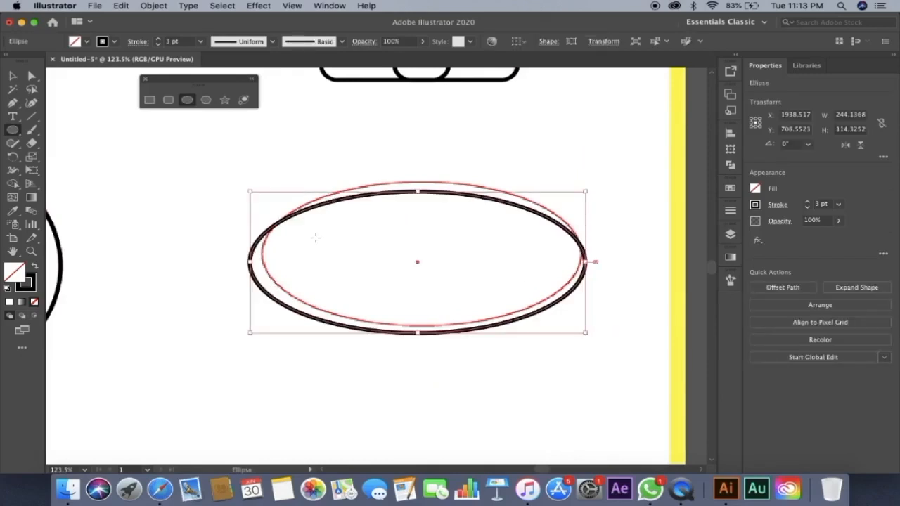
pyautogui.press('v')
pyautogui.moveTo(336, 204); pyautogui.dragTo(332, 191)
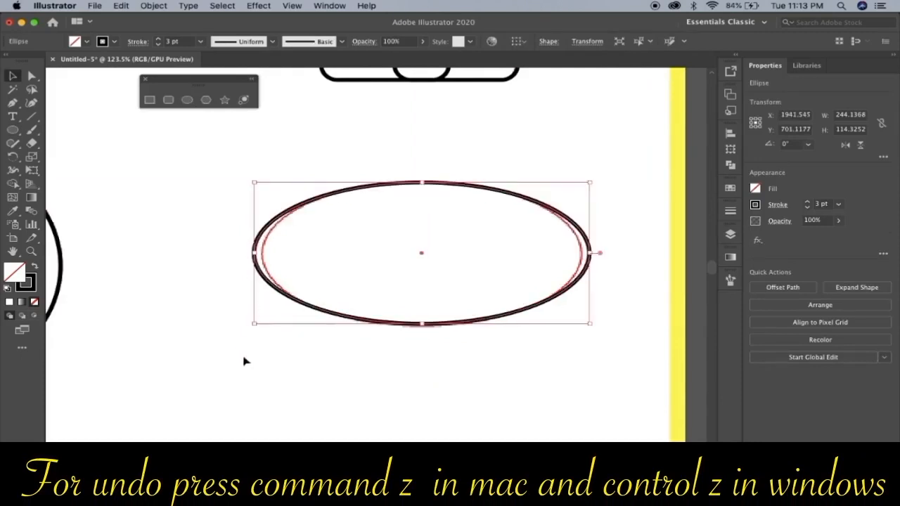
# Step: Resize the wide ellipse to about 233 by 117 pt so it fits its template outline, and deselect it
pyautogui.moveTo(251, 325); pyautogui.dragTo(261, 324)
pyautogui.moveTo(590, 325); pyautogui.dragTo(581, 327)
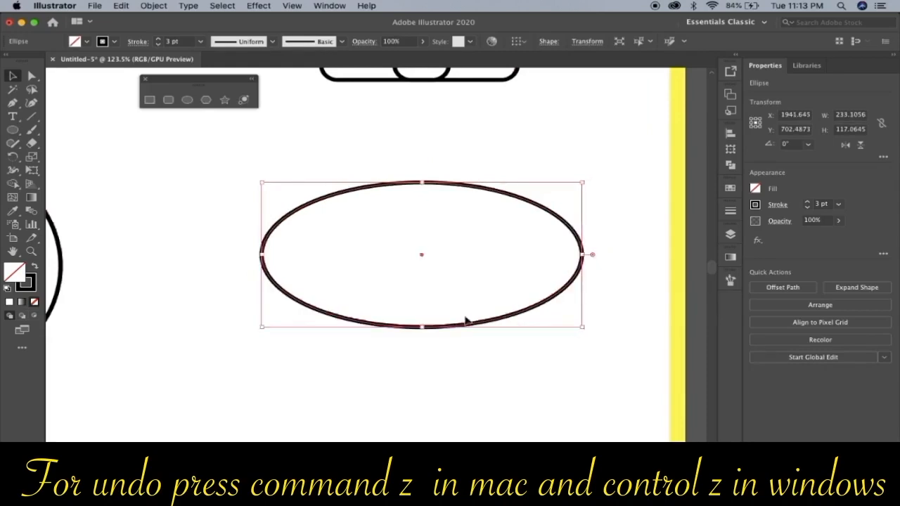
pyautogui.moveTo(421, 326); pyautogui.dragTo(421, 325)
pyautogui.click(466, 352)
# Step: Try scaling the first circle of the ellipse examples down proportionally to about 92 pt across, and undo the resize
pyautogui.scroll(-5, 466, 351)
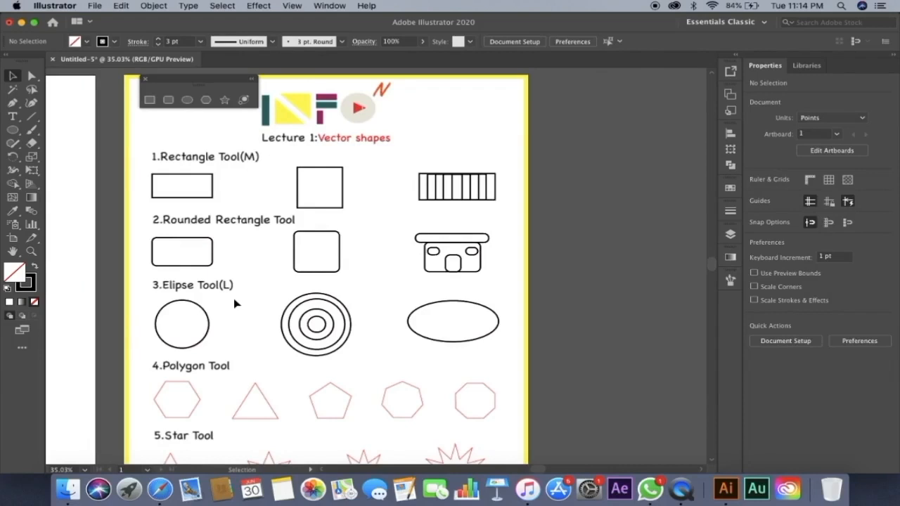
pyautogui.scroll(-3, 234, 304)
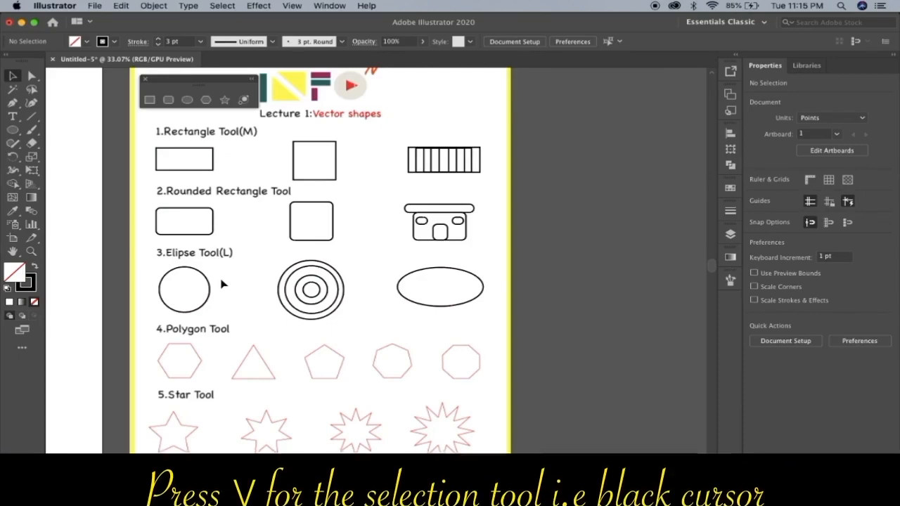
pyautogui.scroll(3, 221, 278)
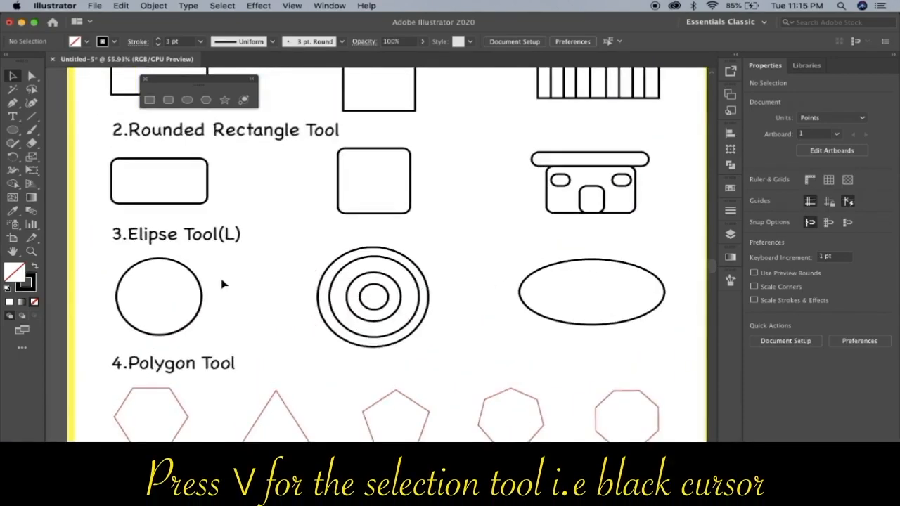
pyautogui.click(201, 283)
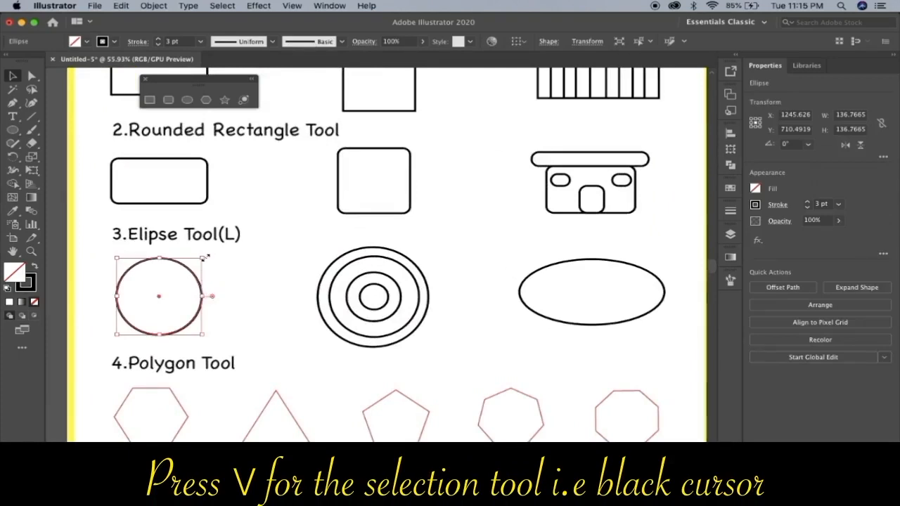
pyautogui.moveTo(203, 258); pyautogui.dragTo(175, 320)
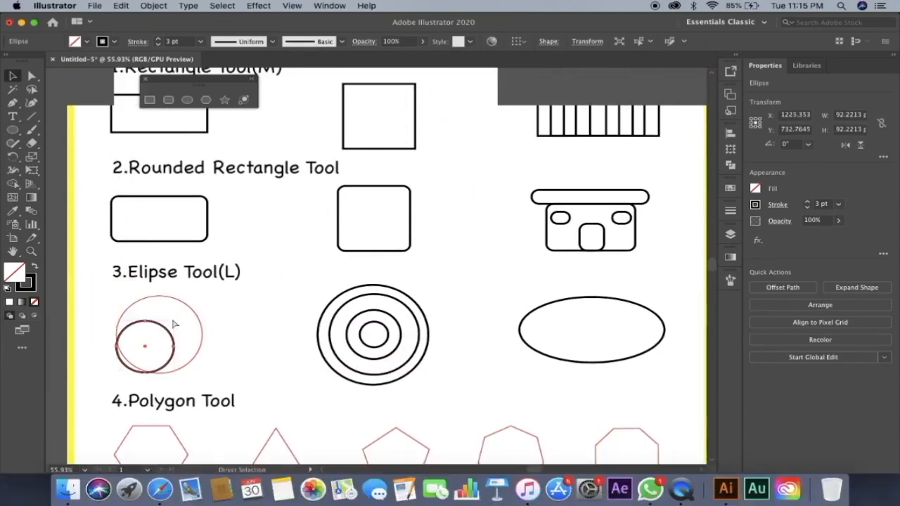
pyautogui.press('super+z')
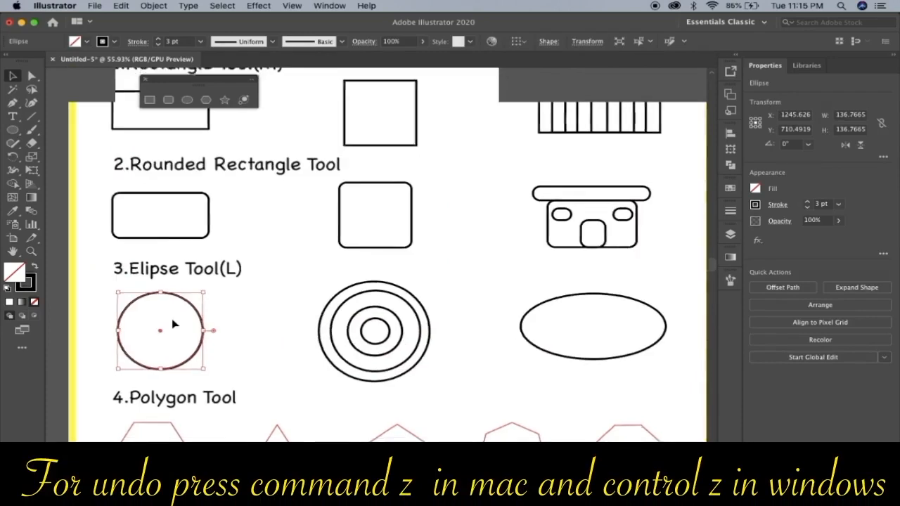
# Step: Start a trial polygon about 305 pt across over the triangle example and increase its number of sides
pyautogui.scroll(-5, 174, 324)
pyautogui.hscroll(-2, 174, 324)
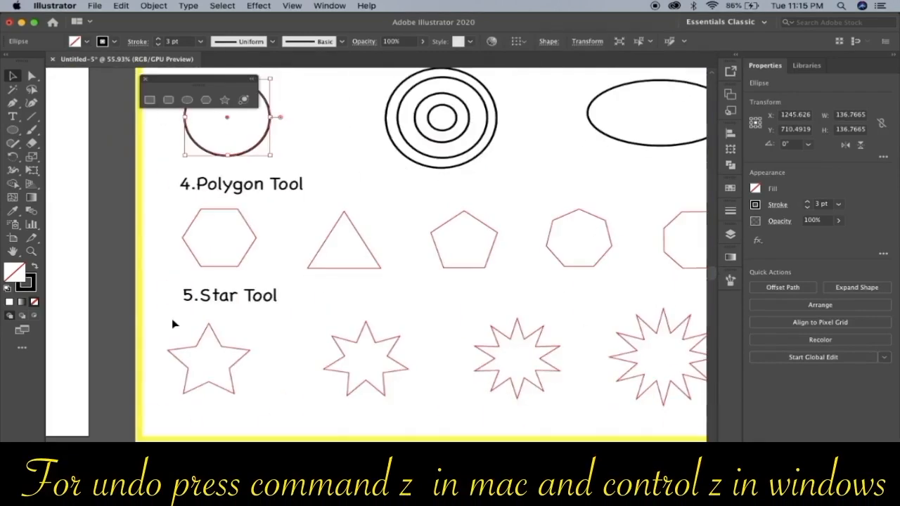
pyautogui.click(205, 100)
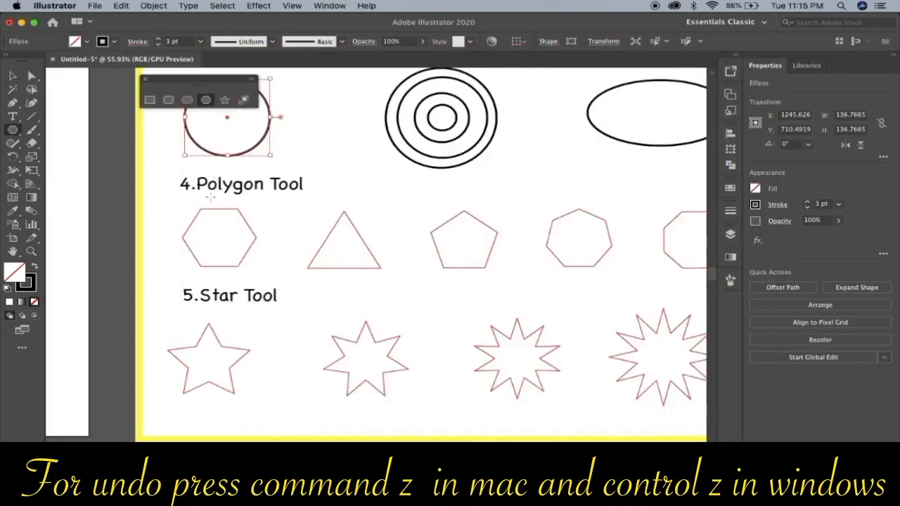
pyautogui.hscroll(5, 492, 246)
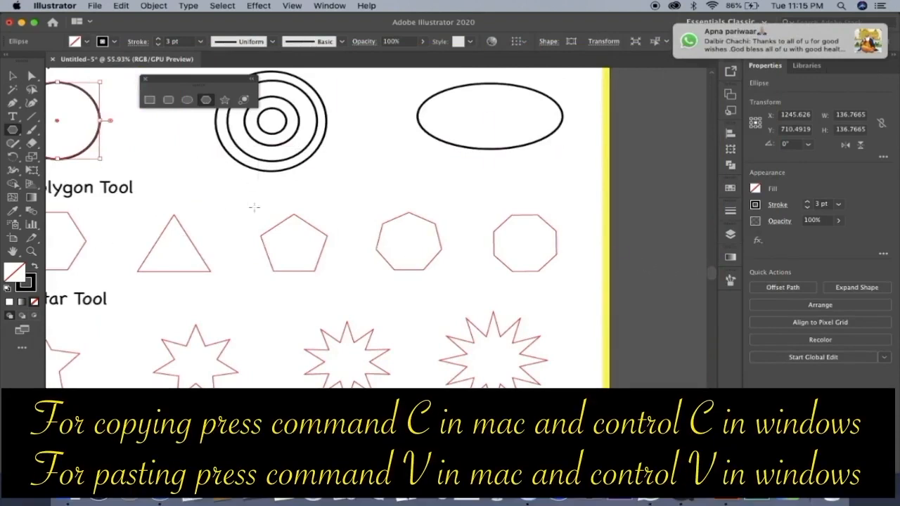
pyautogui.moveTo(176, 203); pyautogui.dragTo(245, 263)
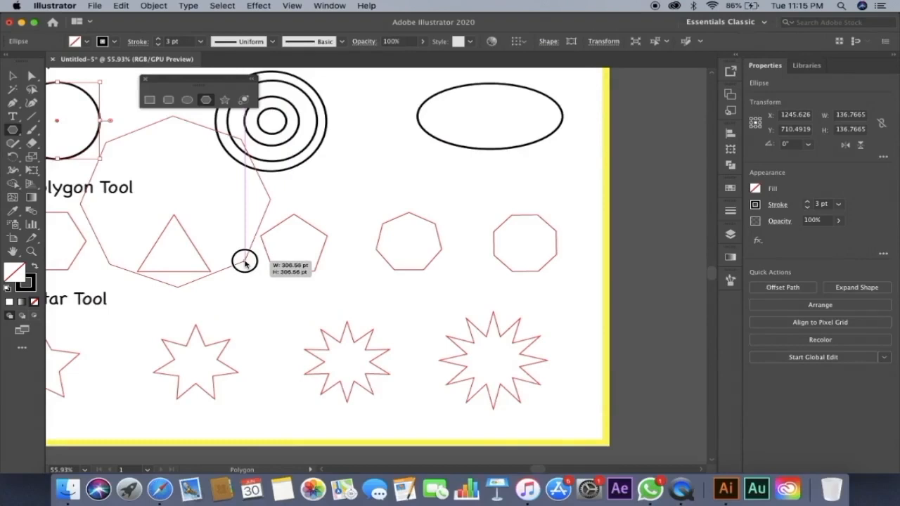
pyautogui.moveTo(245, 263); pyautogui.dragTo(243, 261)
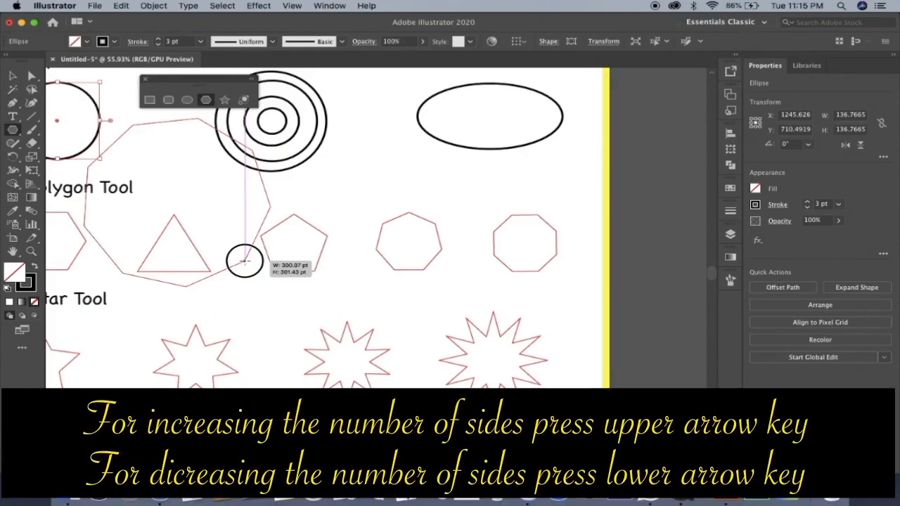
pyautogui.press('Up')
pyautogui.press('Up')
pyautogui.press('Up')
pyautogui.press('Up')
pyautogui.press('Up')
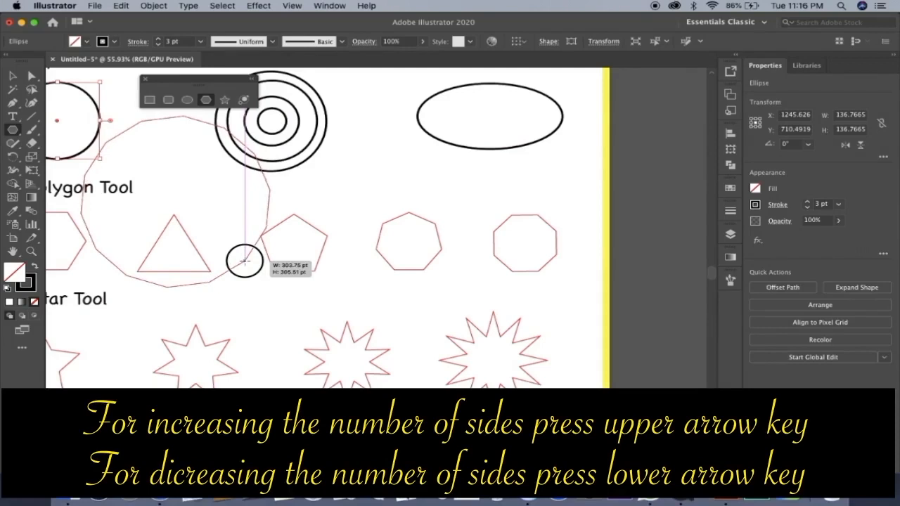
# Step: Reduce the trial polygon's number of sides, finish drawing it, and delete it
pyautogui.press('Down')
pyautogui.press('Down')
pyautogui.press('Down')
pyautogui.press('Down')
pyautogui.press('Down')
pyautogui.press('Down')
pyautogui.press('Down')
pyautogui.press('Down')
pyautogui.press('Down')
pyautogui.press('Down')
pyautogui.press('Down')
pyautogui.moveTo(244, 261); pyautogui.dragTo(234, 264)
pyautogui.press('Delete')
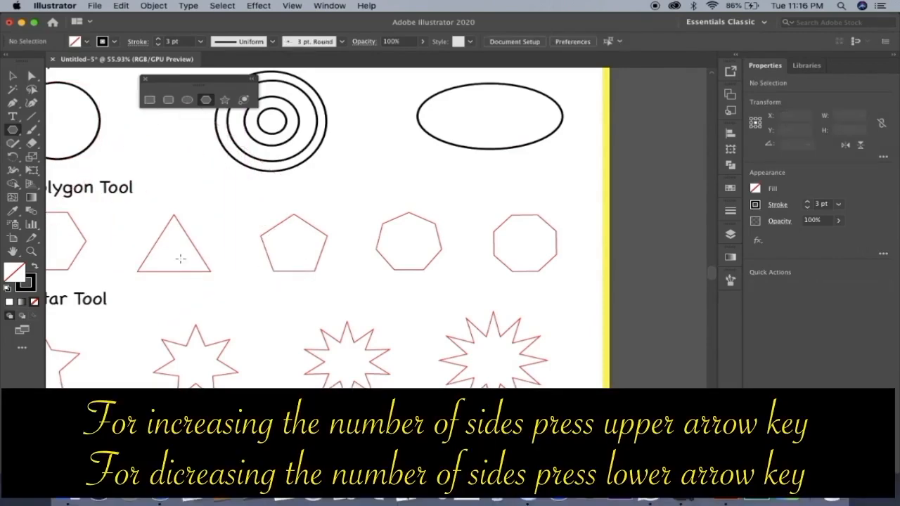
# Step: Draw an upright triangle about 129 by 112 pt overlapping the triangle example
pyautogui.scroll(2, 181, 260)
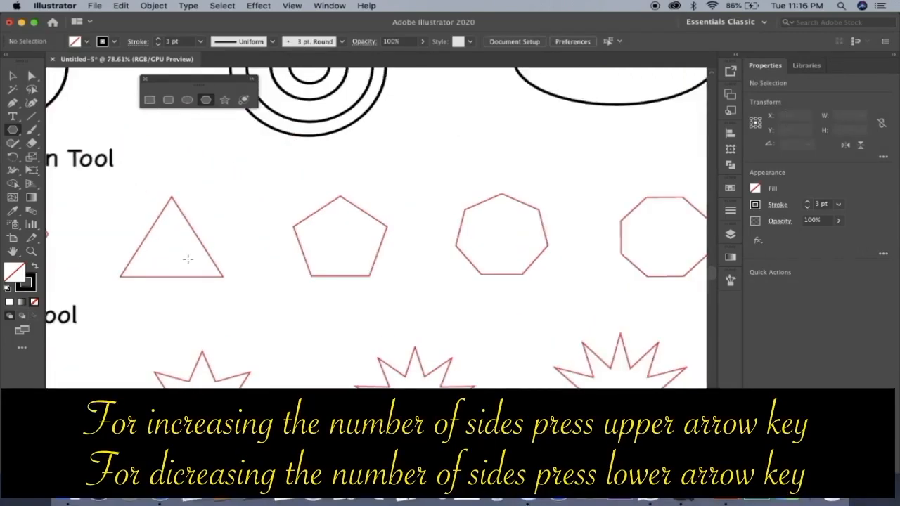
pyautogui.scroll(3, 156, 231)
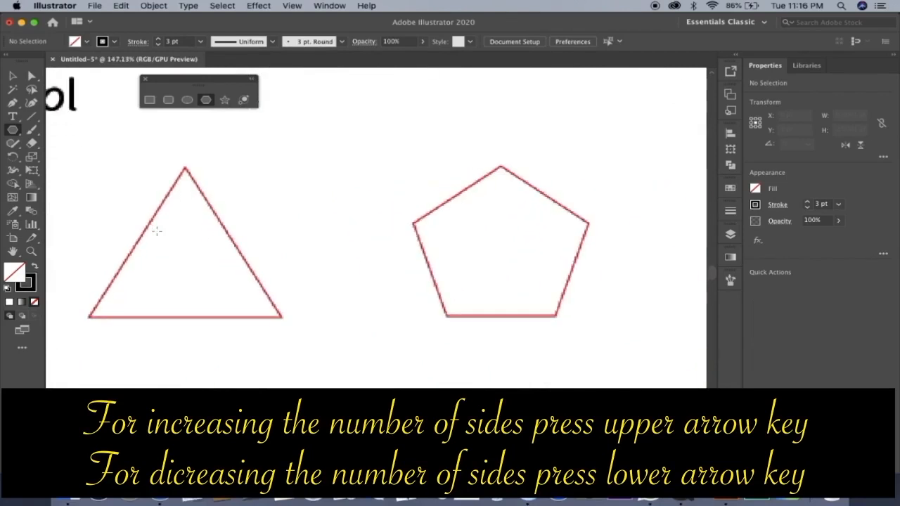
pyautogui.moveTo(282, 317)
pyautogui.mouseDown()
pyautogui.moveTo(221, 269)
pyautogui.moveTo(271, 260)
pyautogui.moveTo(310, 210)
pyautogui.mouseUp()
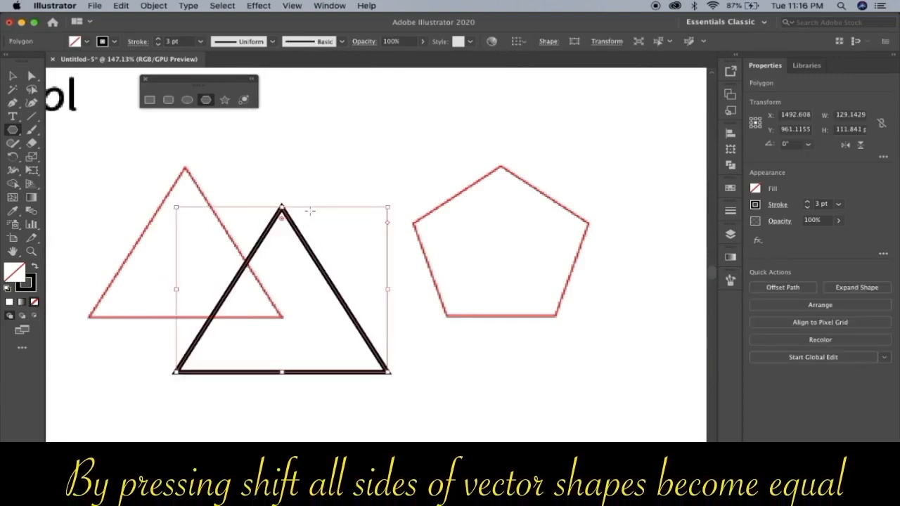
# Step: Move the triangle onto its template outline, scale it down to fit, and deselect it
pyautogui.press('v')
pyautogui.moveTo(297, 225); pyautogui.dragTo(208, 178)
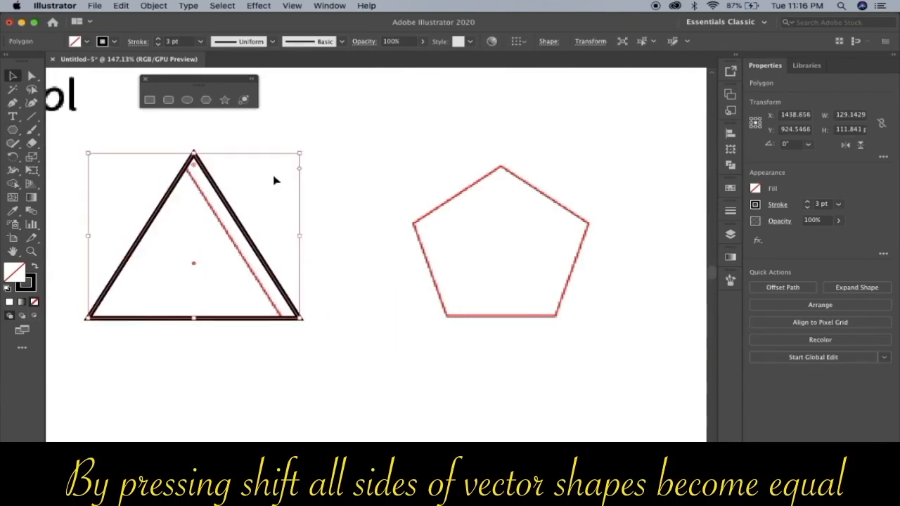
pyautogui.moveTo(302, 152); pyautogui.dragTo(283, 167)
pyautogui.click(358, 198)
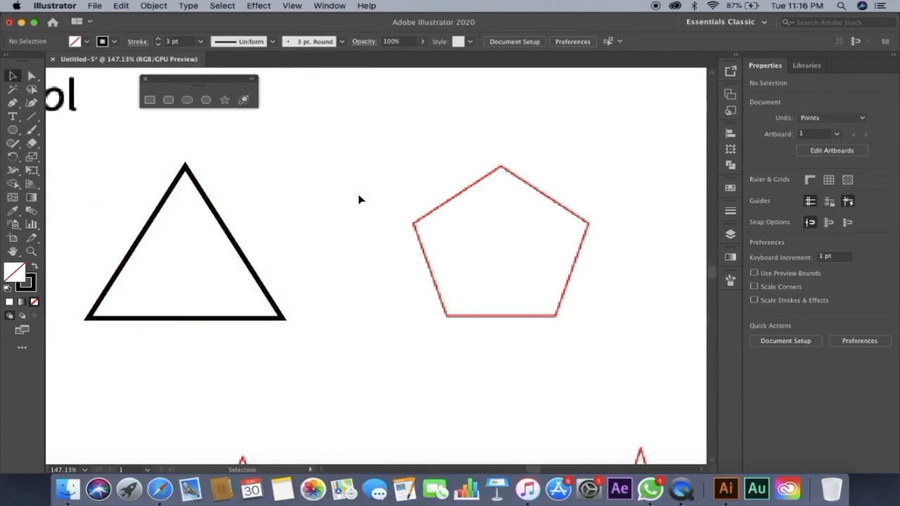
# Step: Draw a trial tilted triangle between the triangle and pentagon examples, and delete it
pyautogui.click(207, 101)
pyautogui.moveTo(287, 189); pyautogui.dragTo(337, 271)
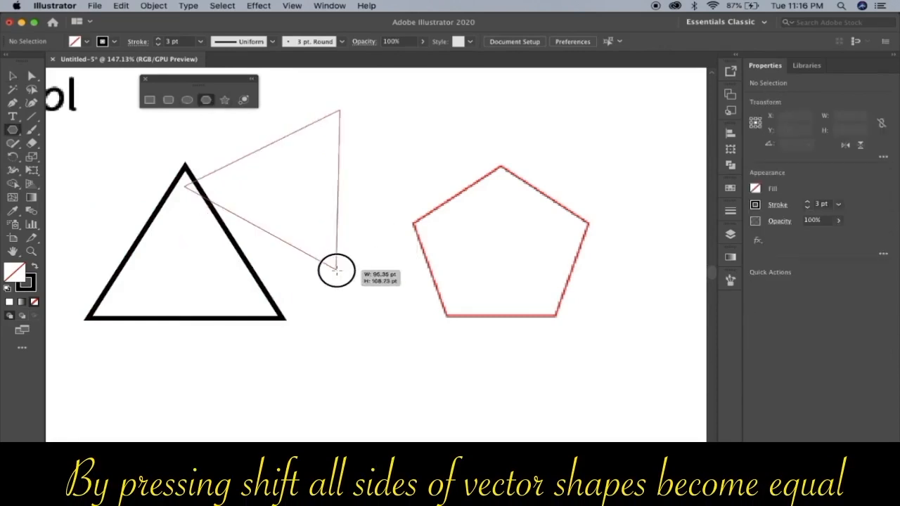
pyautogui.moveTo(336, 271); pyautogui.dragTo(249, 222)
pyautogui.press('Delete')
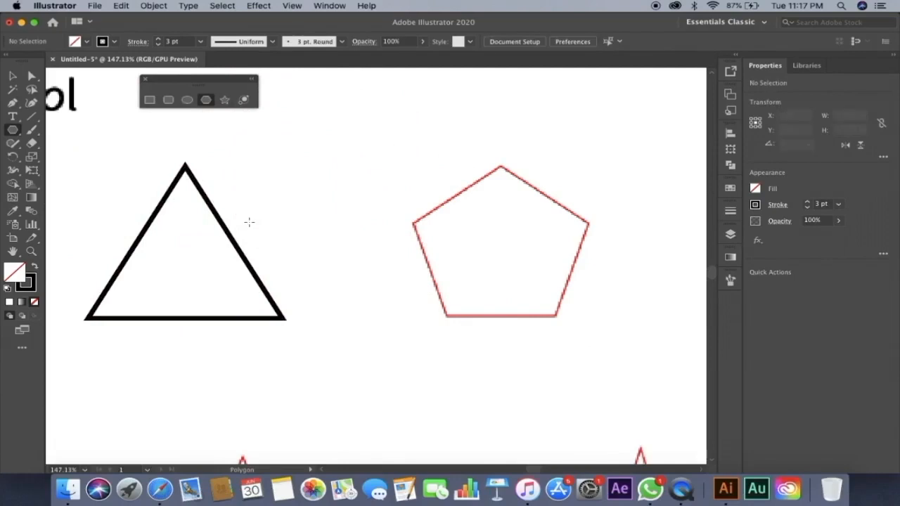
# Step: Try tracing the pentagon example with a five-sided polygon about 97 by 92 pt, and delete the polygon
pyautogui.scroll(1, 249, 223)
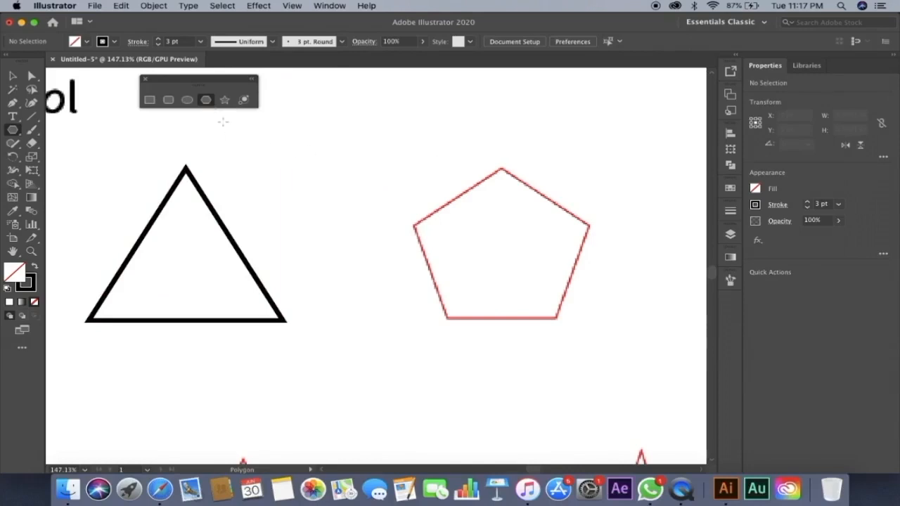
pyautogui.moveTo(293, 171); pyautogui.dragTo(367, 213)
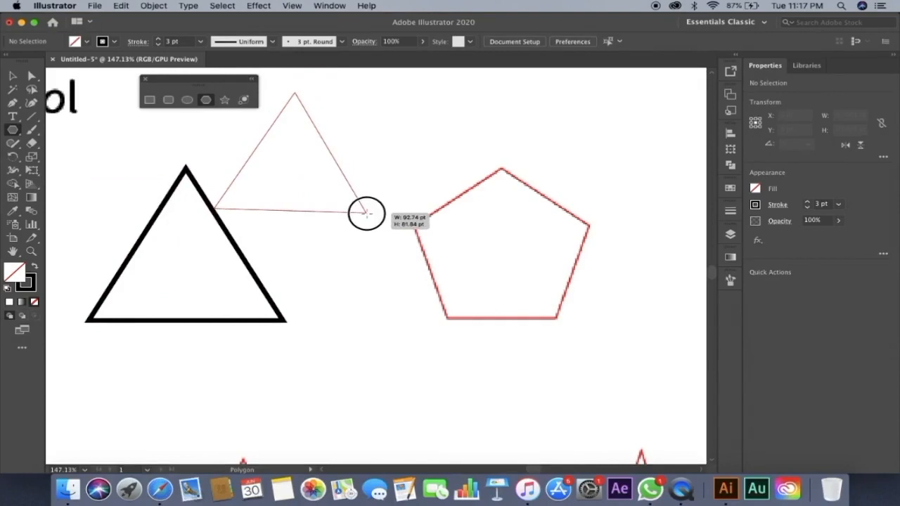
pyautogui.moveTo(366, 213)
pyautogui.mouseDown()
pyautogui.moveTo(328, 233)
pyautogui.moveTo(333, 216)
pyautogui.moveTo(351, 225)
pyautogui.mouseUp()
pyautogui.press('Up')
pyautogui.press('Up')
pyautogui.press('v')
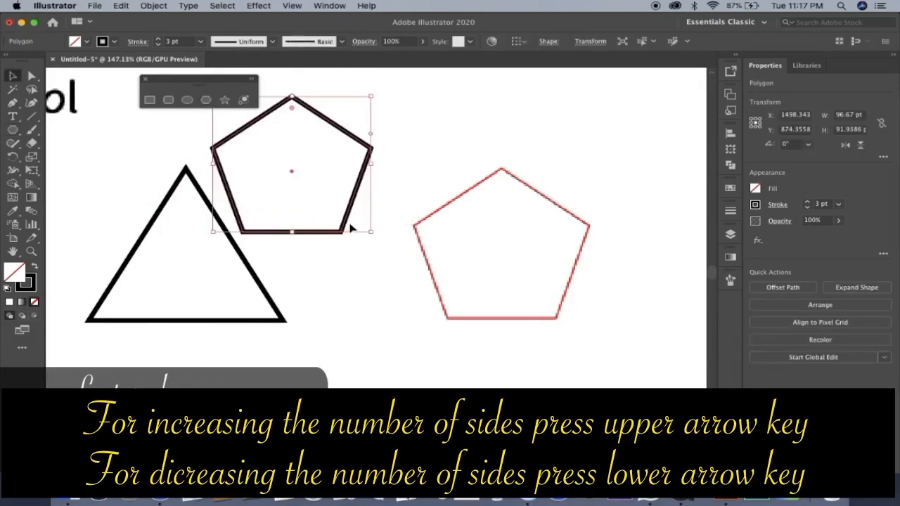
pyautogui.moveTo(355, 229); pyautogui.dragTo(553, 310)
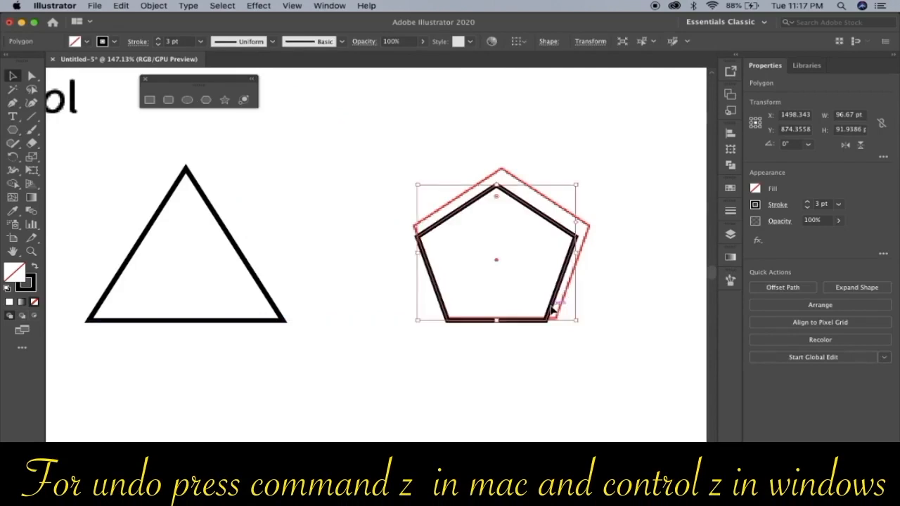
pyautogui.press('Delete')
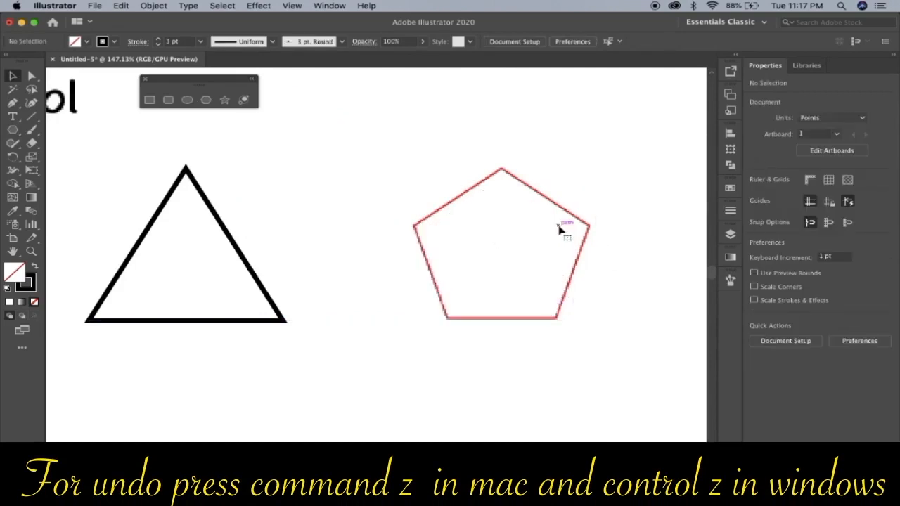
# Step: Draw an upright five-sided polygon about 97 by 92 pt above the gap between the triangle and pentagon examples
pyautogui.click(204, 100)
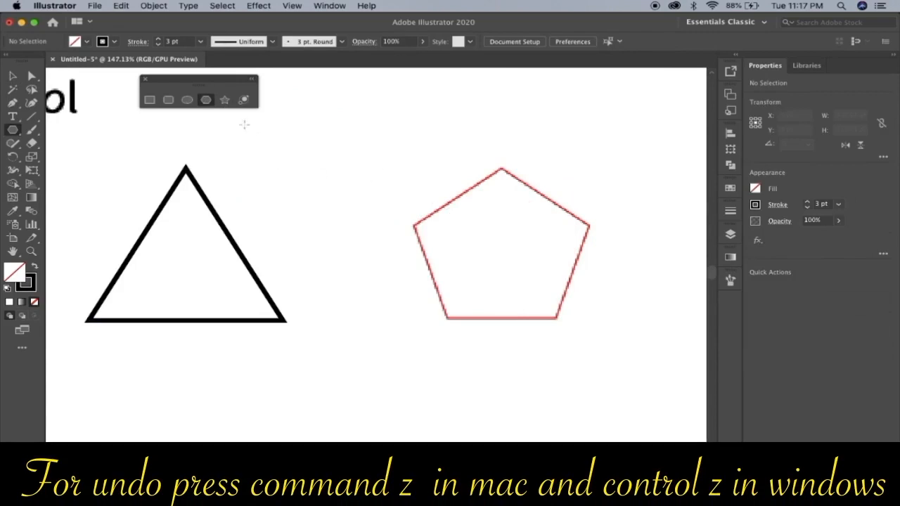
pyautogui.moveTo(295, 139); pyautogui.dragTo(343, 165)
pyautogui.press('Up')
pyautogui.press('Up')
pyautogui.press('shift')
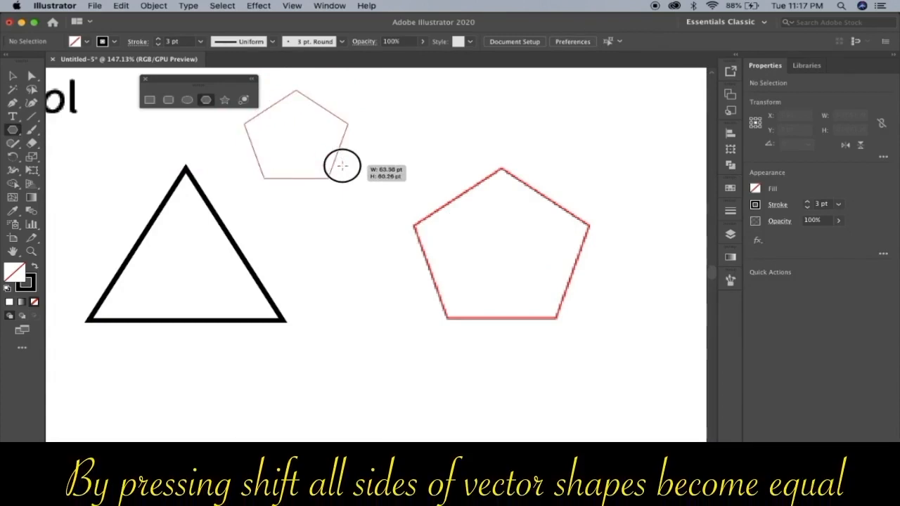
pyautogui.moveTo(342, 165); pyautogui.dragTo(370, 172)
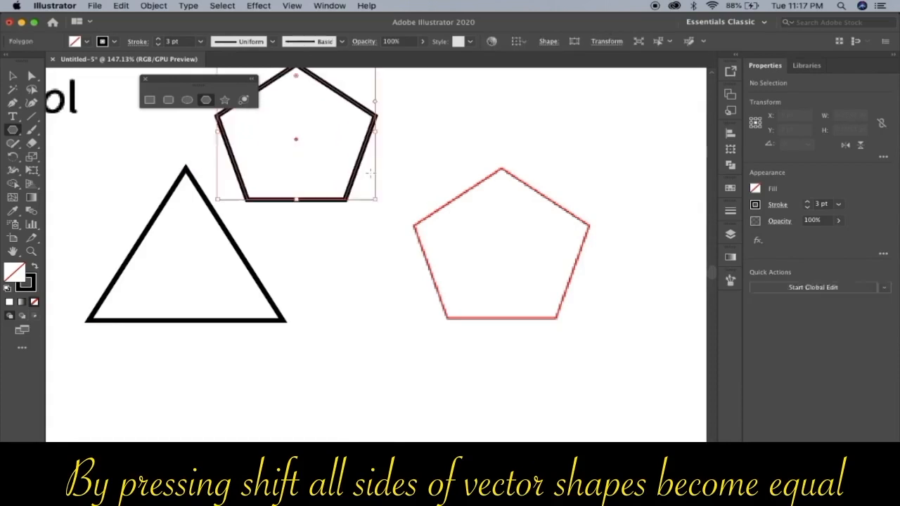
# Step: Move the new pentagon onto its template outline, enlarge and adjust it to fit, and deselect it
pyautogui.press('v')
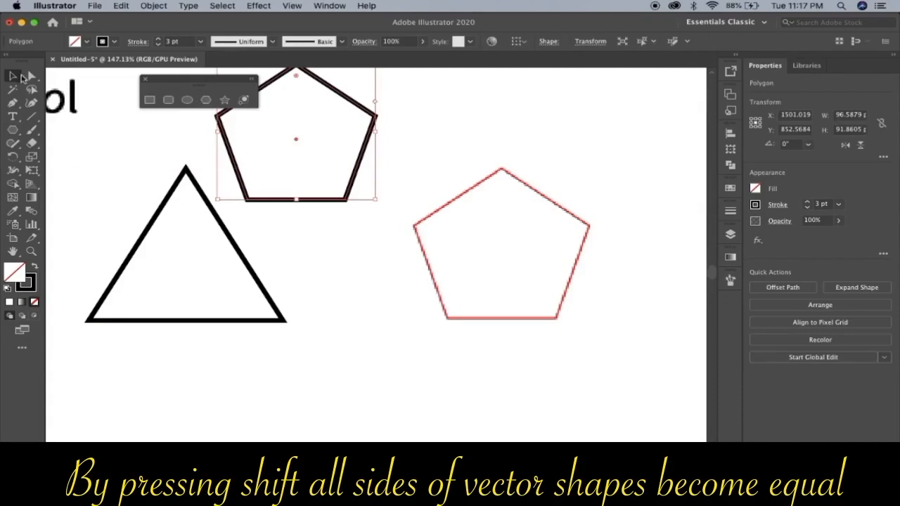
pyautogui.moveTo(362, 147); pyautogui.dragTo(563, 272)
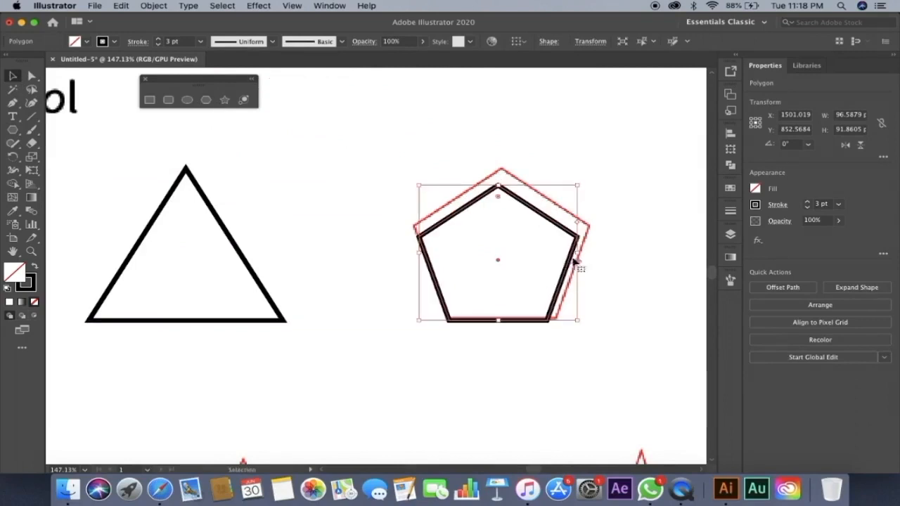
pyautogui.moveTo(579, 186); pyautogui.dragTo(594, 166)
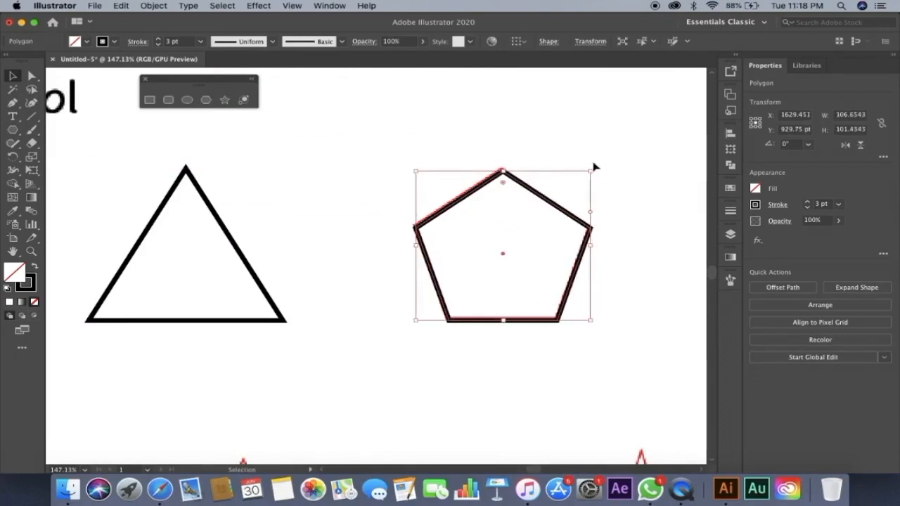
pyautogui.moveTo(414, 170); pyautogui.dragTo(412, 162)
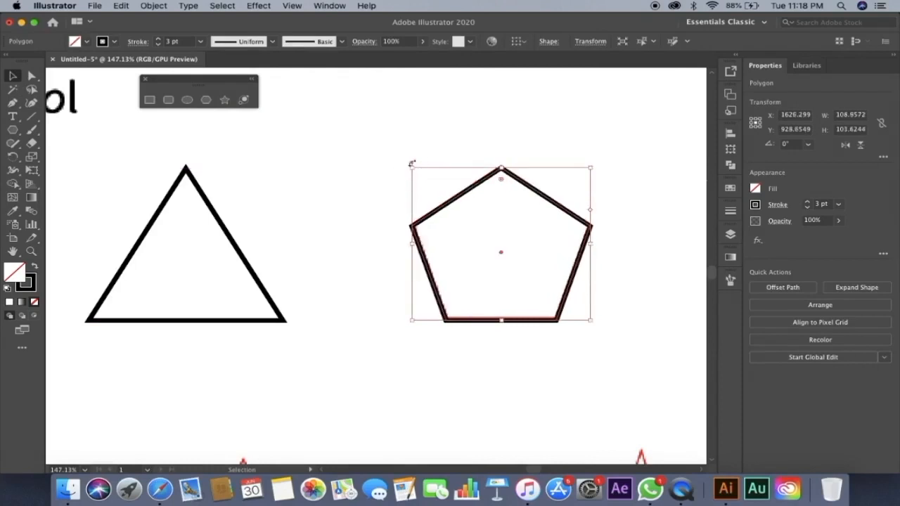
pyautogui.moveTo(411, 321); pyautogui.dragTo(415, 318)
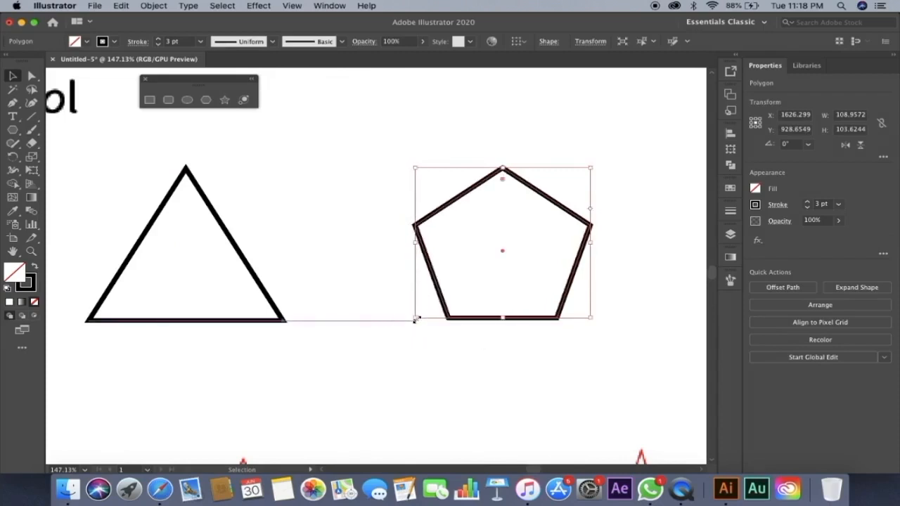
pyautogui.click(504, 381)
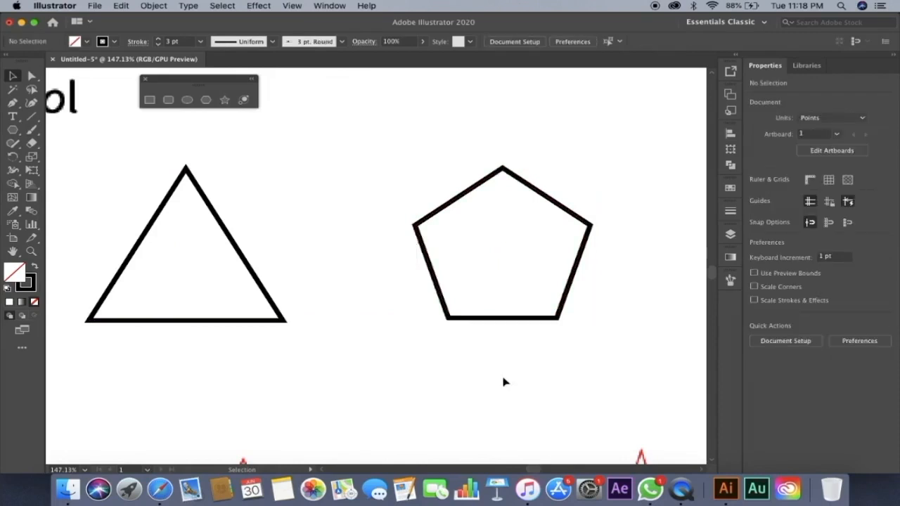
# Step: Draw a flat-topped six-sided polygon about 124 by 107 pt overlapping the hexagon example
pyautogui.scroll(-5, 503, 381)
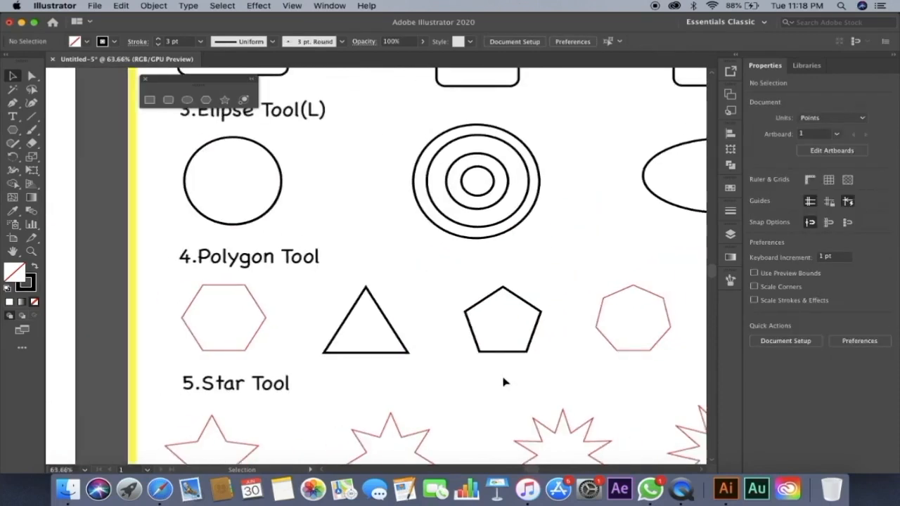
pyautogui.scroll(4, 341, 298)
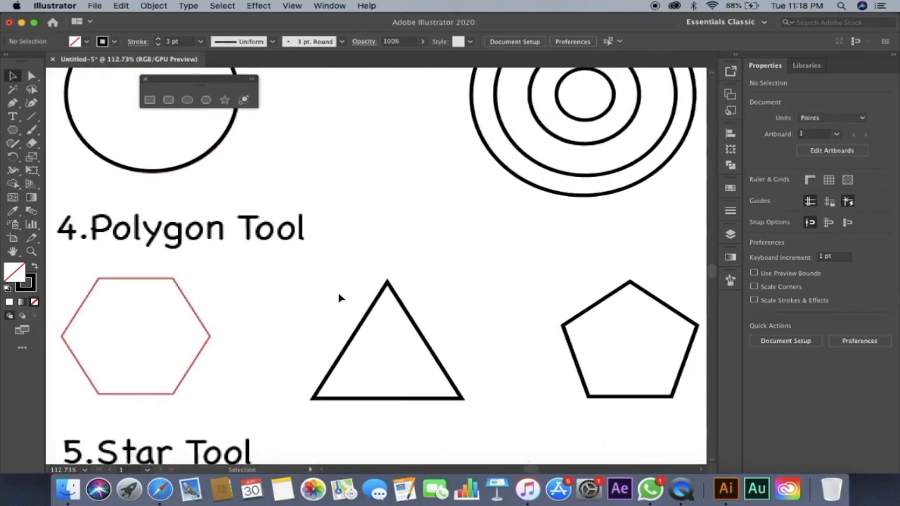
pyautogui.hscroll(-3, 339, 298)
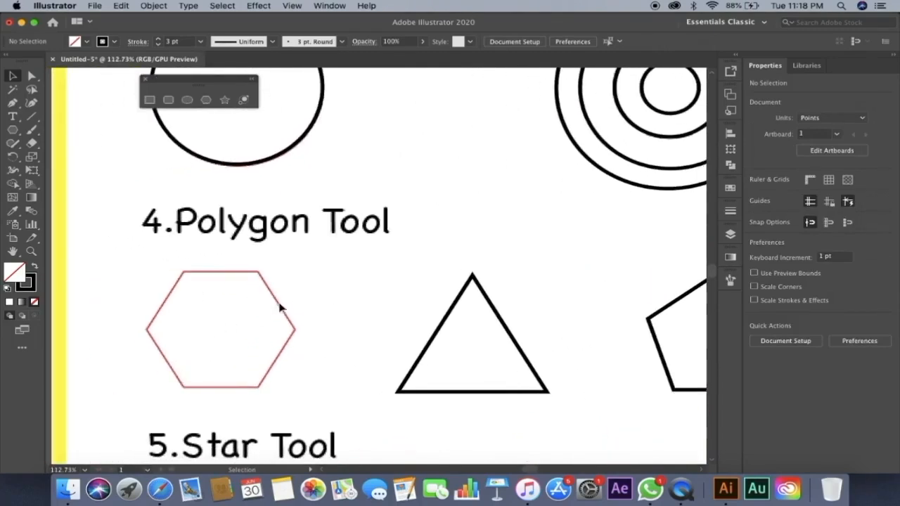
pyautogui.click(206, 101)
pyautogui.press('Down')
pyautogui.moveTo(175, 272); pyautogui.dragTo(208, 320)
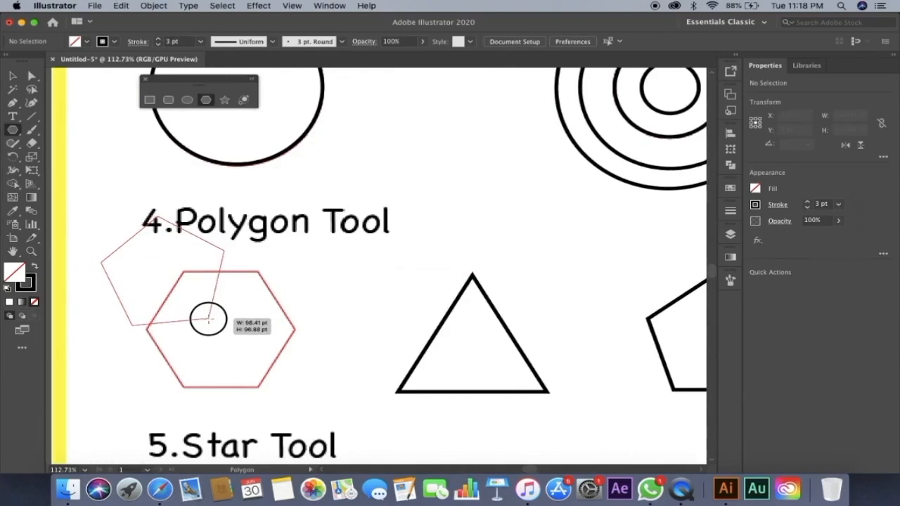
pyautogui.press('Up')
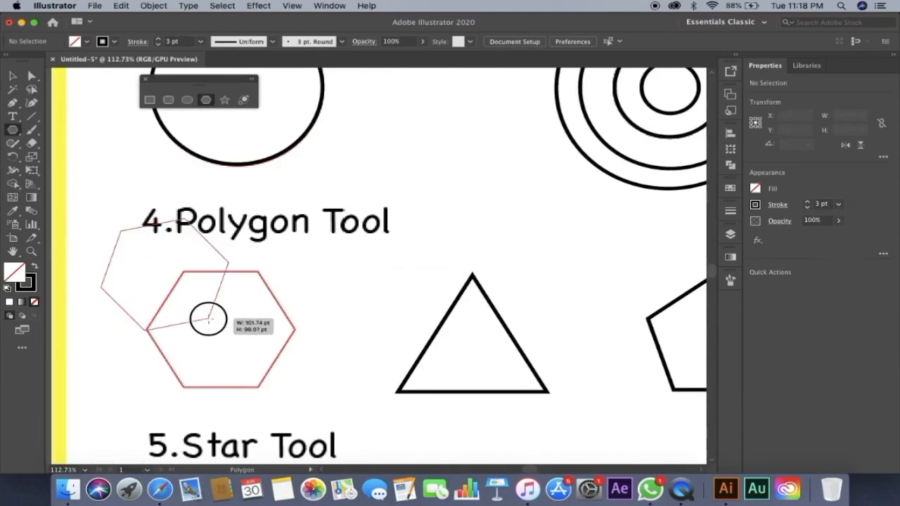
pyautogui.moveTo(209, 321)
pyautogui.mouseDown()
pyautogui.moveTo(222, 332)
pyautogui.moveTo(217, 326)
pyautogui.mouseUp()
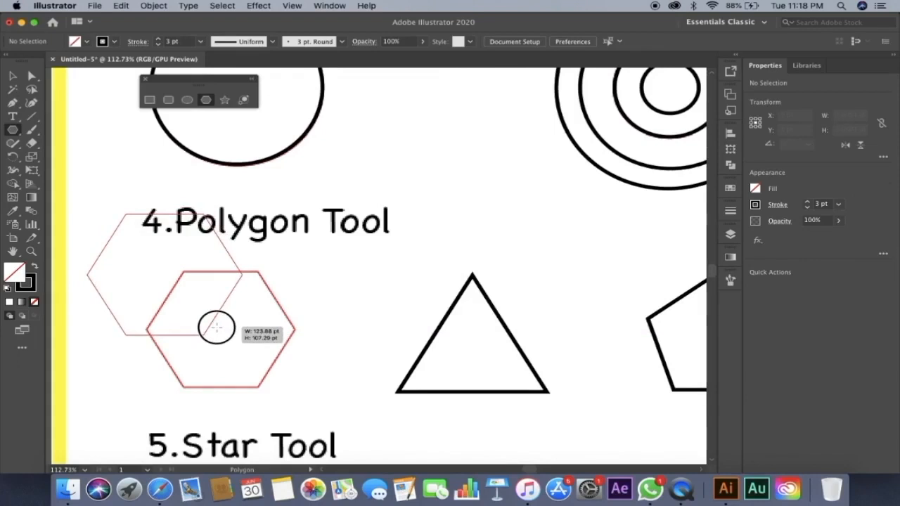
pyautogui.moveTo(216, 327); pyautogui.dragTo(217, 326)
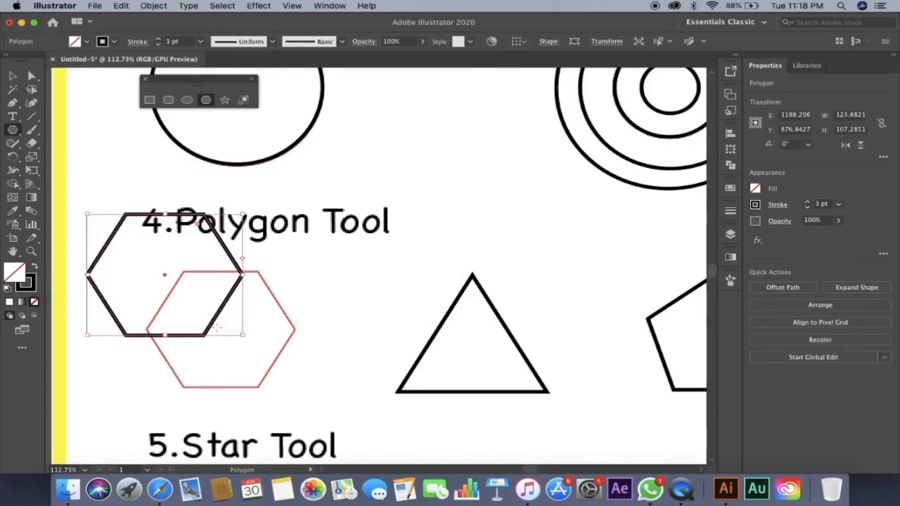
# Step: Move the hexagon onto its template outline, adjust its size to fit, and deselect it
pyautogui.press('v')
pyautogui.moveTo(215, 325); pyautogui.dragTo(270, 376)
pyautogui.moveTo(301, 266)
pyautogui.mouseDown()
pyautogui.moveTo(297, 257)
pyautogui.moveTo(296, 270)
pyautogui.mouseUp()
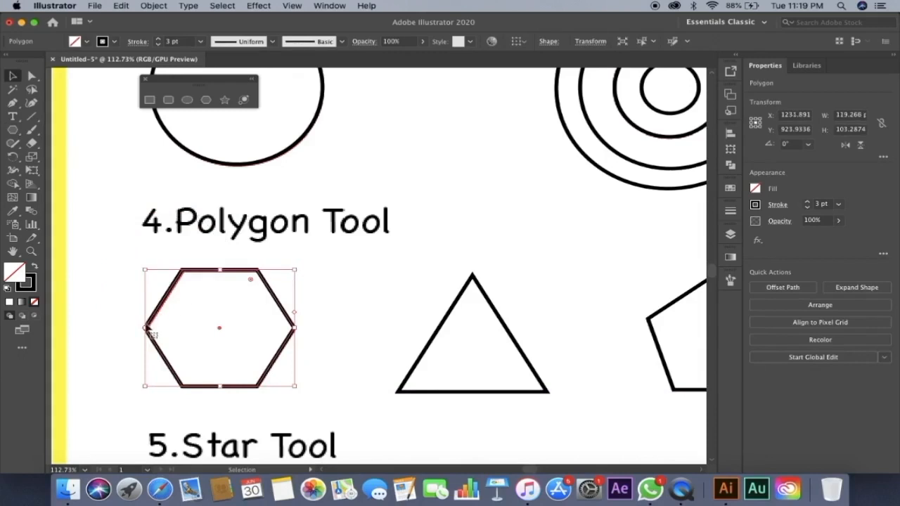
pyautogui.moveTo(146, 327); pyautogui.dragTo(147, 327)
pyautogui.click(370, 301)
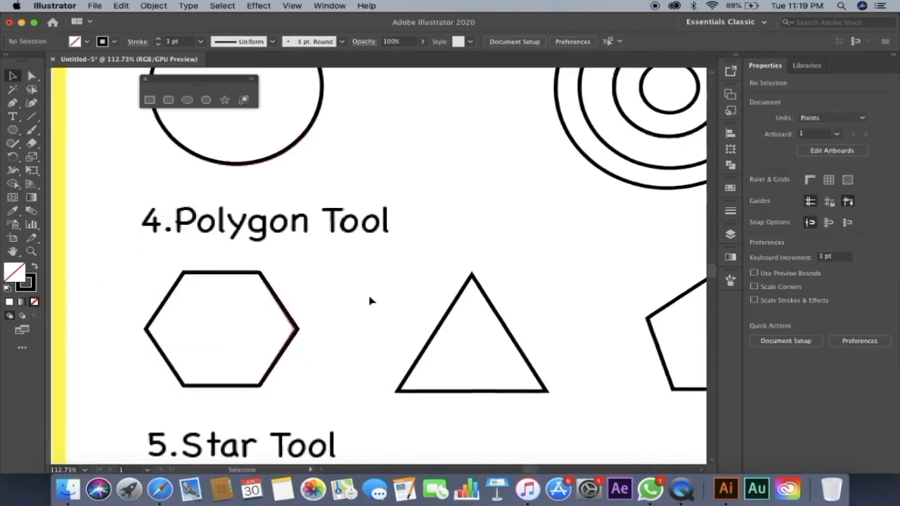
# Step: Draw an upright seven-sided polygon about 118 by 115 pt over the heptagon example and scale it down toward its outline
pyautogui.hscroll(10, 371, 301)
pyautogui.hscroll(5, 370, 301)
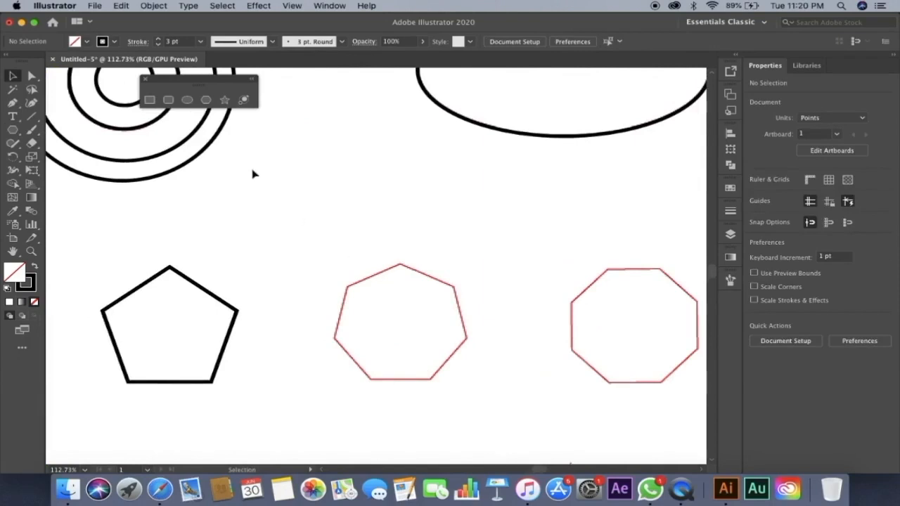
pyautogui.click(205, 100)
pyautogui.moveTo(329, 241); pyautogui.dragTo(456, 363)
pyautogui.press('Up')
pyautogui.press('v')
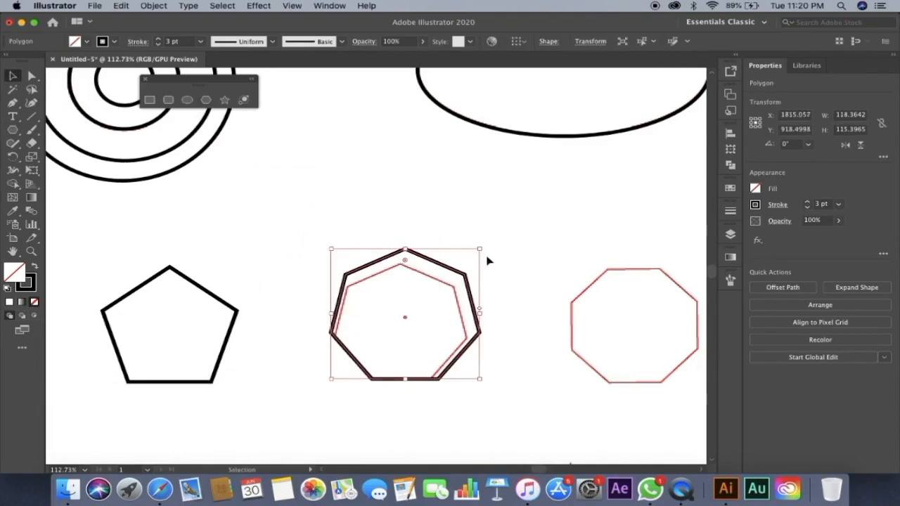
pyautogui.moveTo(482, 249); pyautogui.dragTo(474, 267)
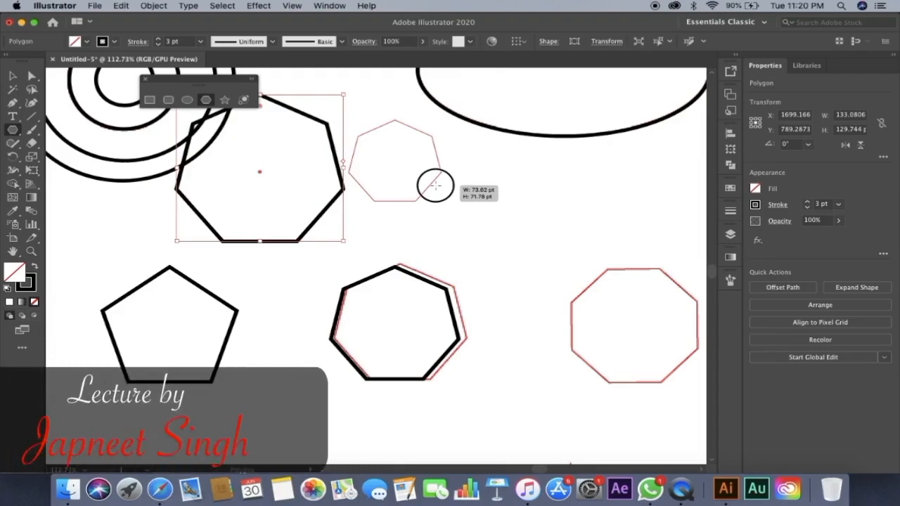
# Step: Try drawing a small tilted heptagon about 73 pt across above the heptagon example, and undo it
pyautogui.moveTo(435, 184); pyautogui.dragTo(435, 184)
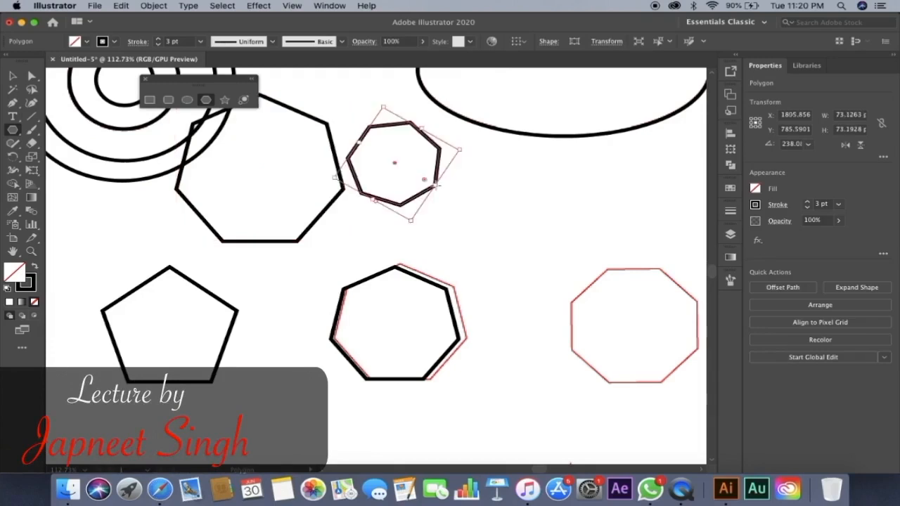
pyautogui.press('super+z')
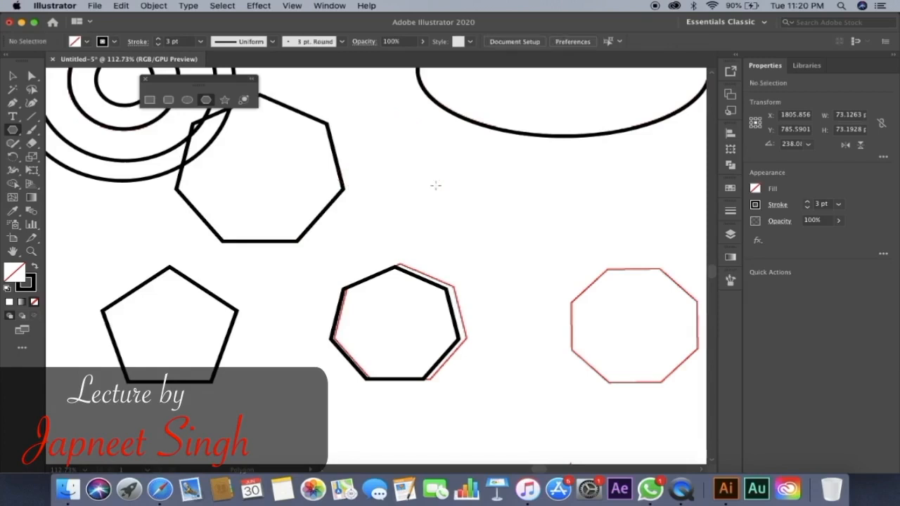
# Step: Try drawing a small upright heptagon about 67 by 65 pt above the heptagon example, and delete it
pyautogui.moveTo(395, 143); pyautogui.dragTo(411, 174)
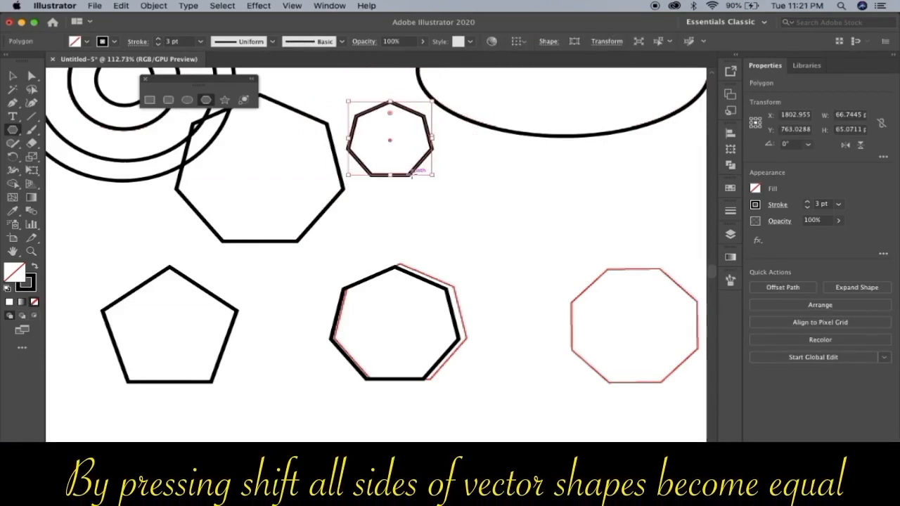
pyautogui.press('v')
pyautogui.press('Delete')
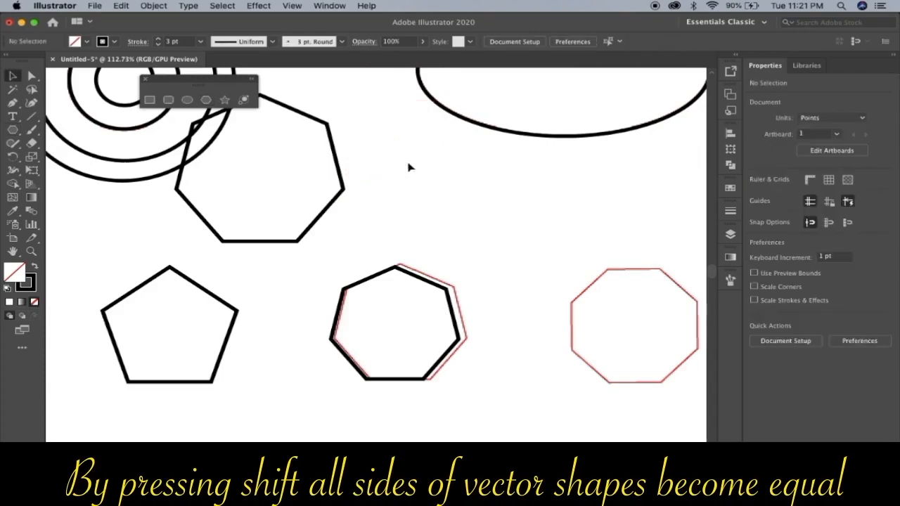
# Step: Delete the large spare heptagon overlapping the concentric circles
pyautogui.click(338, 169)
pyautogui.press('Delete')
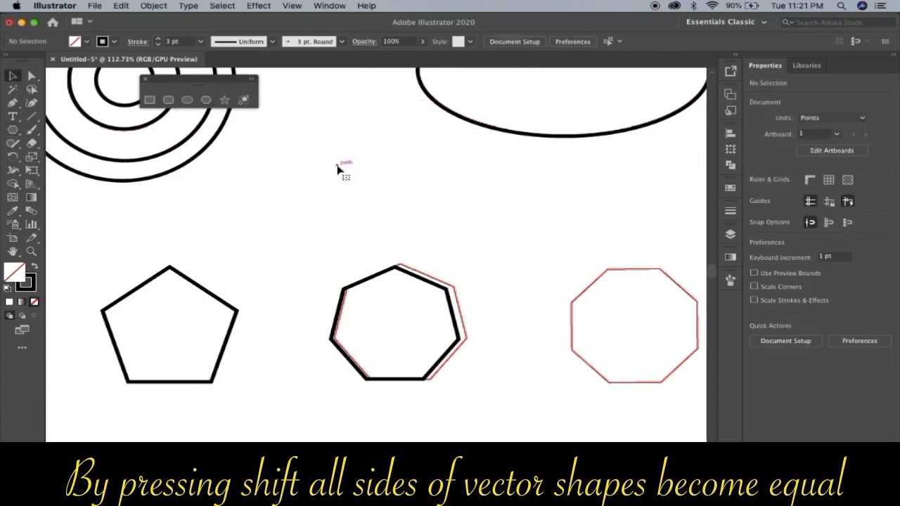
# Step: Move the heptagon over the heptagon example and scale it up slightly to fit the template outline
pyautogui.doubleClick(416, 278)
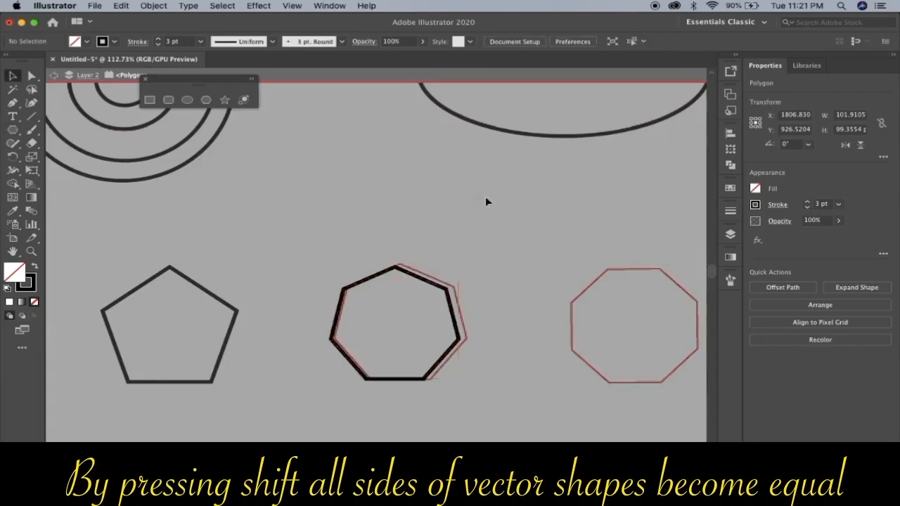
pyautogui.doubleClick(485, 199)
pyautogui.moveTo(426, 282); pyautogui.dragTo(430, 283)
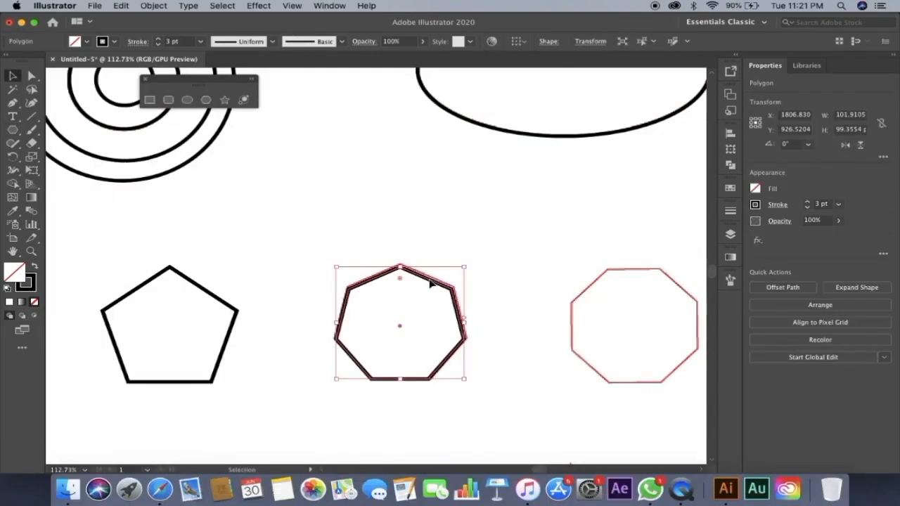
pyautogui.moveTo(337, 267); pyautogui.dragTo(331, 253)
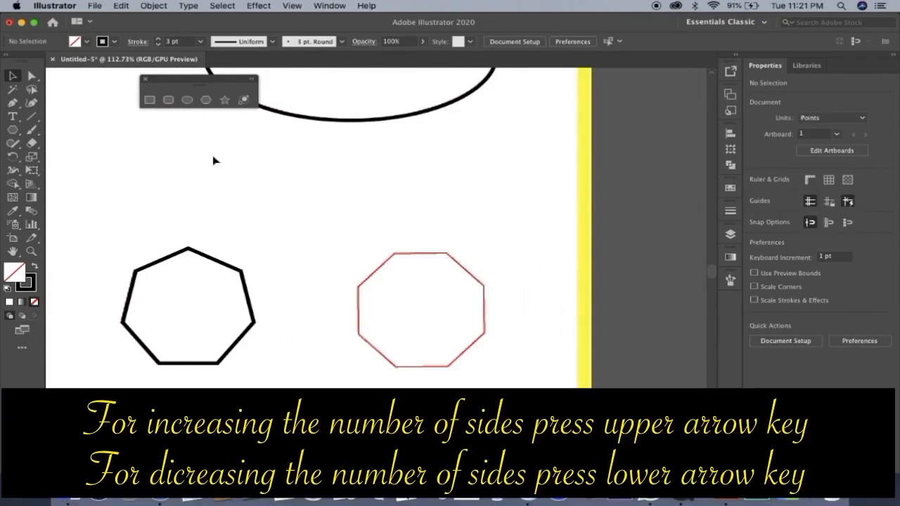
# Step: Try creating a 15-sided polygon above the octagon example, and delete it
pyautogui.click(206, 100)
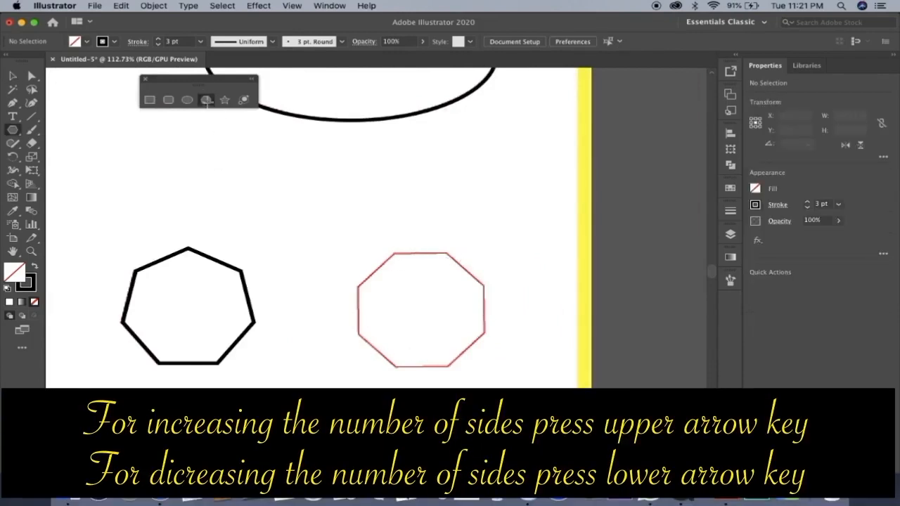
pyautogui.click(374, 227)
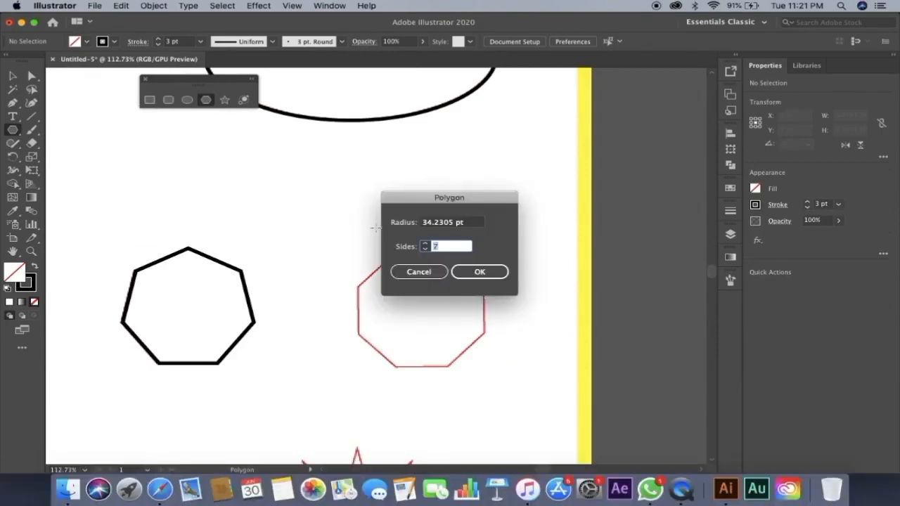
pyautogui.click(461, 247)
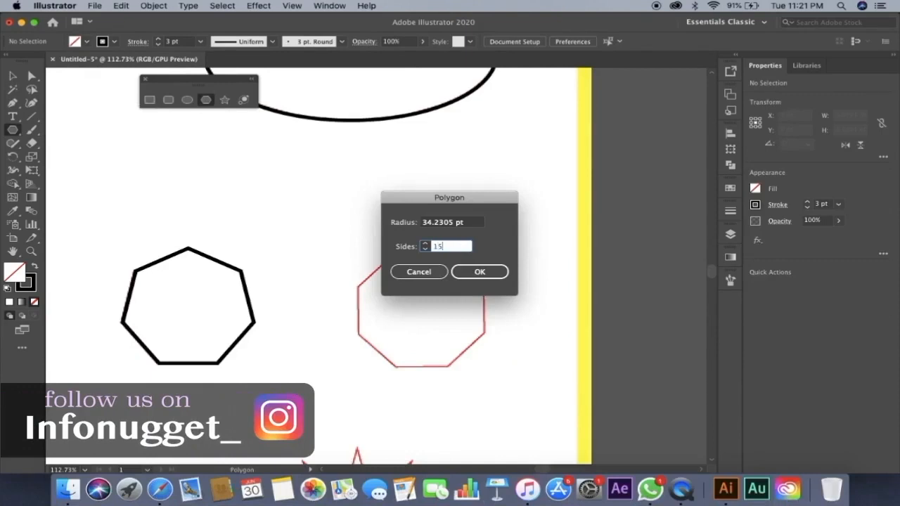
pyautogui.press('Return')
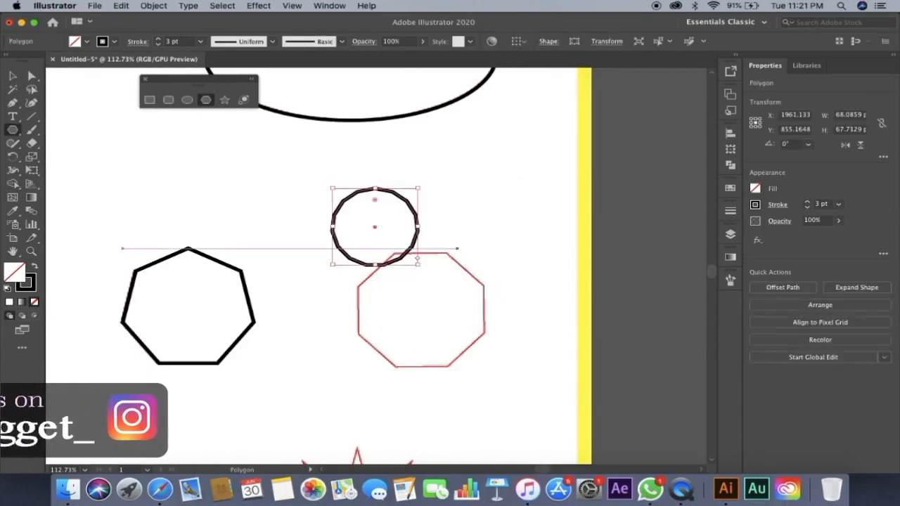
pyautogui.press('Delete')
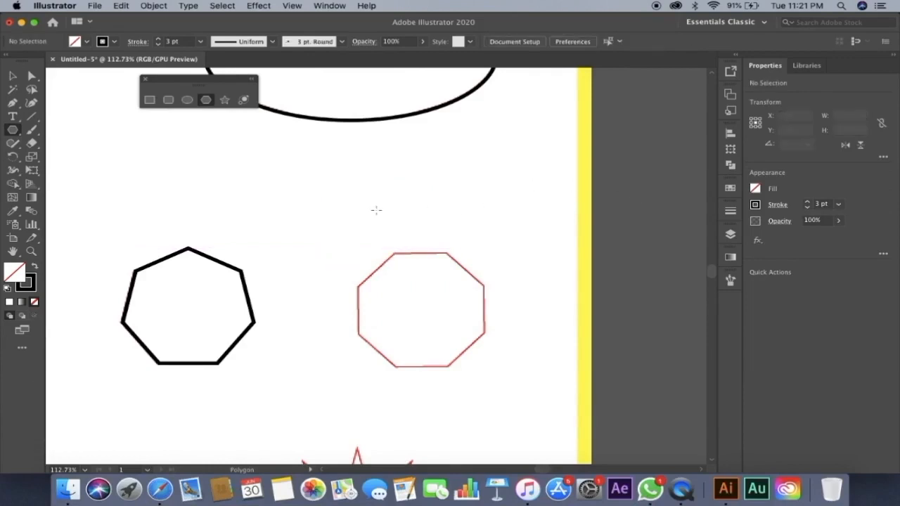
# Step: Create an eight-sided polygon with a 34.2305 pt radius above the octagon example
pyautogui.click(376, 210)
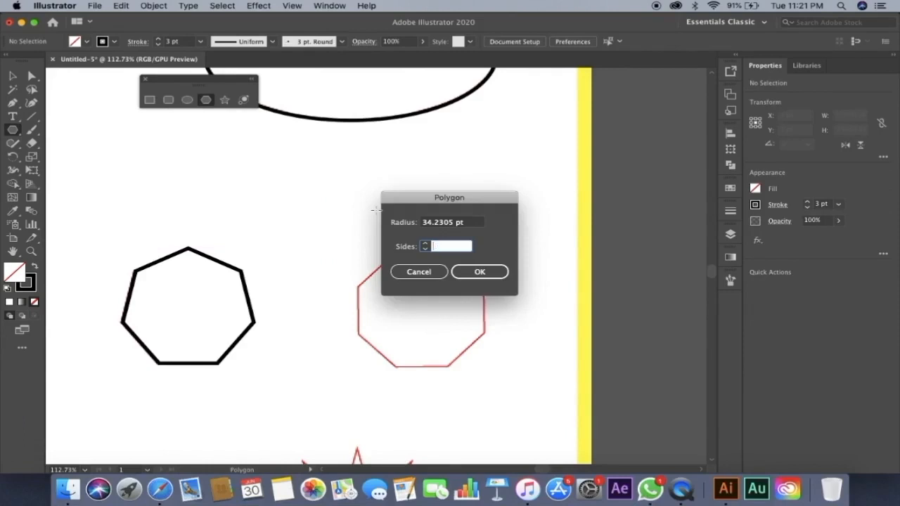
pyautogui.write('8')
pyautogui.press('Return')
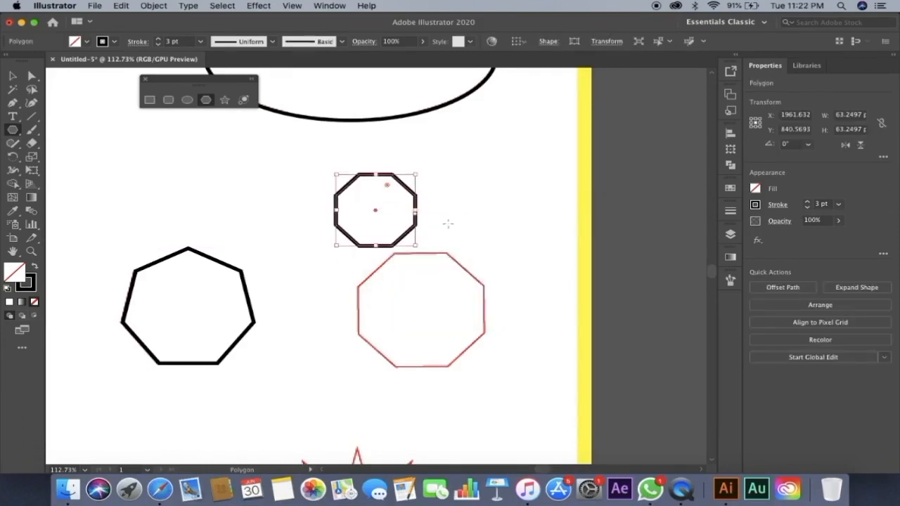
# Step: Move the octagon onto its template outline, scale it to about 100 pt across, nudge it into alignment, and deselect it
pyautogui.press('v')
pyautogui.moveTo(417, 218); pyautogui.dragTo(454, 342)
pyautogui.moveTo(457, 295); pyautogui.dragTo(502, 242)
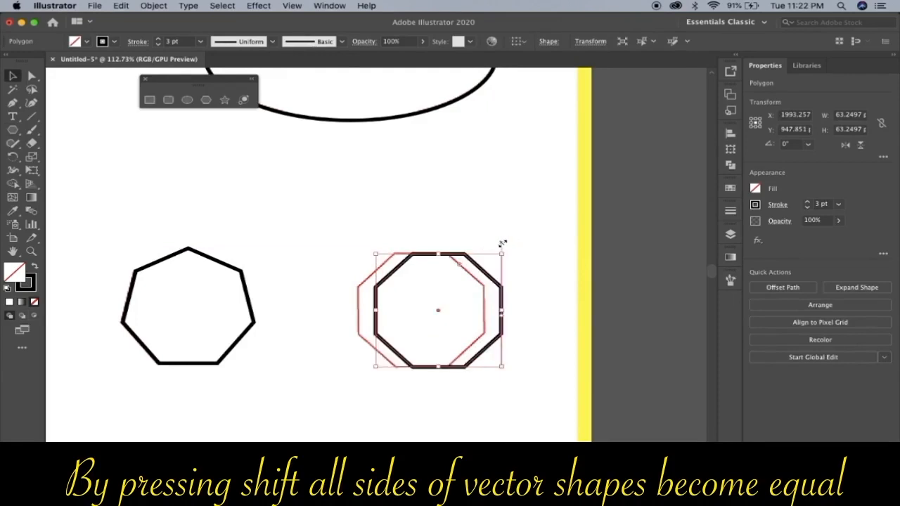
pyautogui.press('Left')
pyautogui.press('Left')
pyautogui.press('Left')
pyautogui.press('Left')
pyautogui.press('Left')
pyautogui.press('Left')
pyautogui.press('Left')
pyautogui.press('Left')
pyautogui.press('Left')
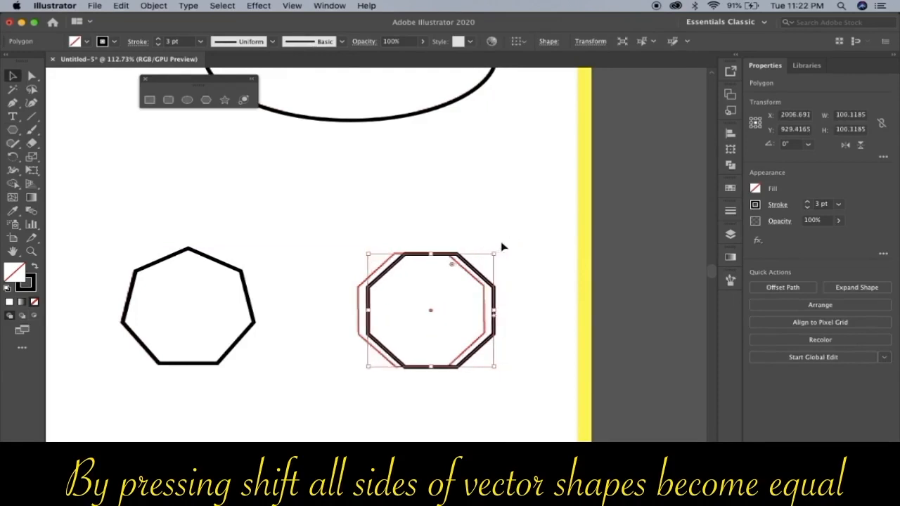
pyautogui.press('Left')
pyautogui.press('Left')
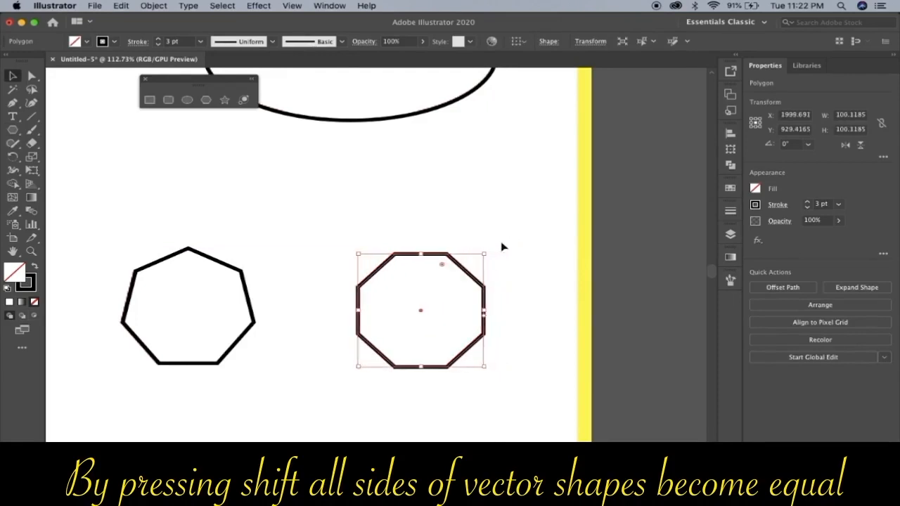
pyautogui.click(532, 270)
# Step: Try creating a five-point star with radii 87.4816 pt and 43.7408 pt over the first star example, and delete it
pyautogui.scroll(-4, 532, 270)
pyautogui.hscroll(-3, 532, 271)
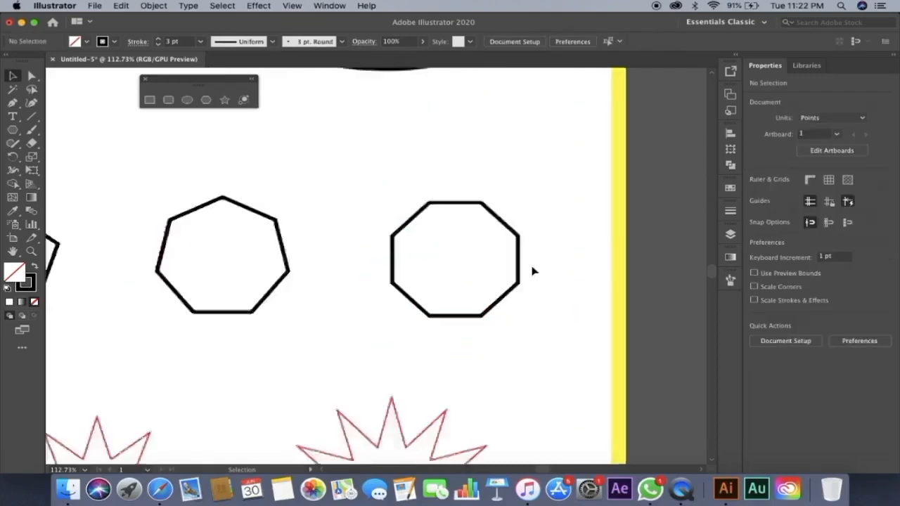
pyautogui.scroll(-4, 532, 270)
pyautogui.hscroll(-4, 532, 270)
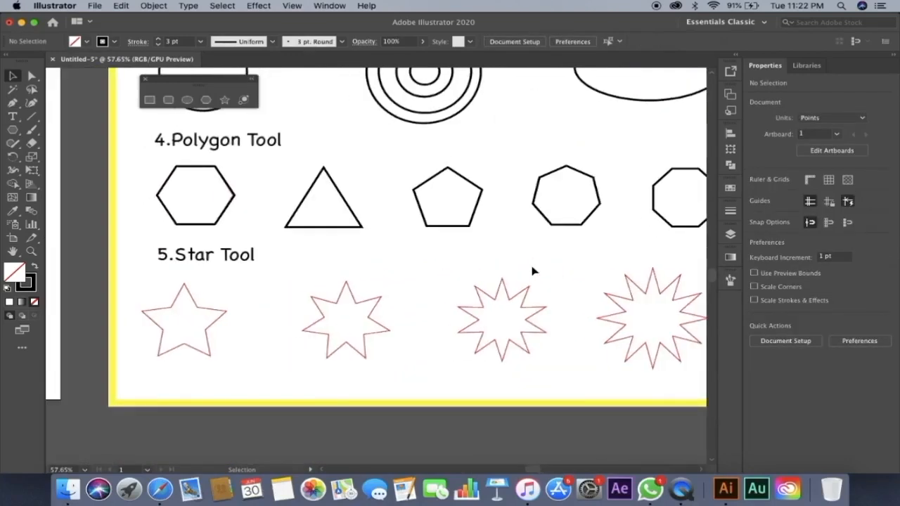
pyautogui.hscroll(-1, 190, 162)
pyautogui.click(224, 100)
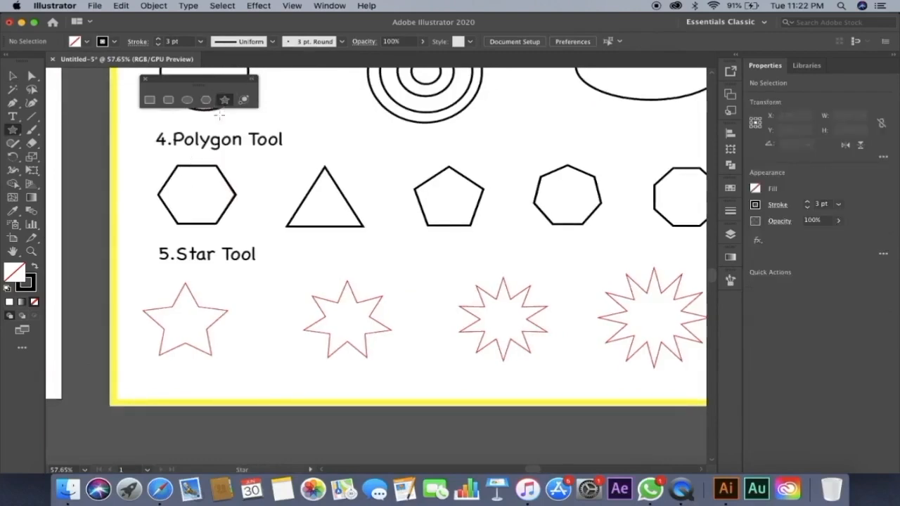
pyautogui.scroll(3, 156, 284)
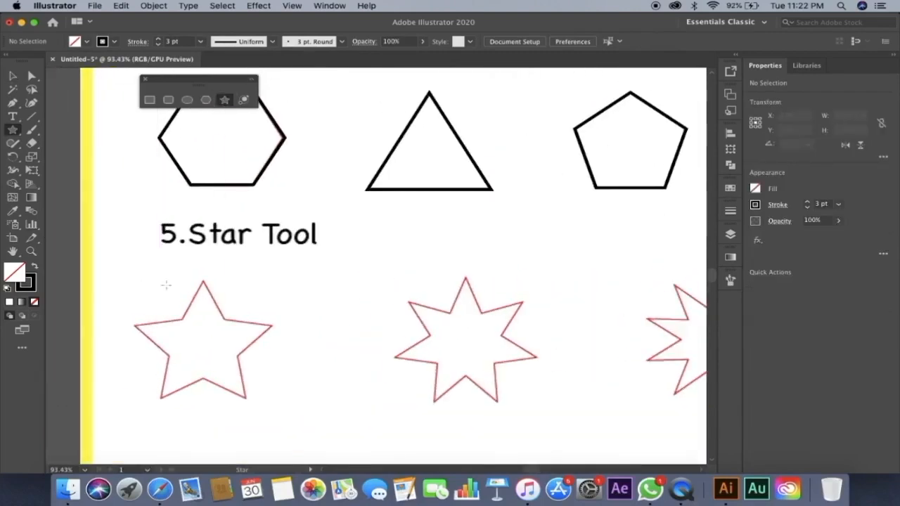
pyautogui.scroll(-4, 302, 270)
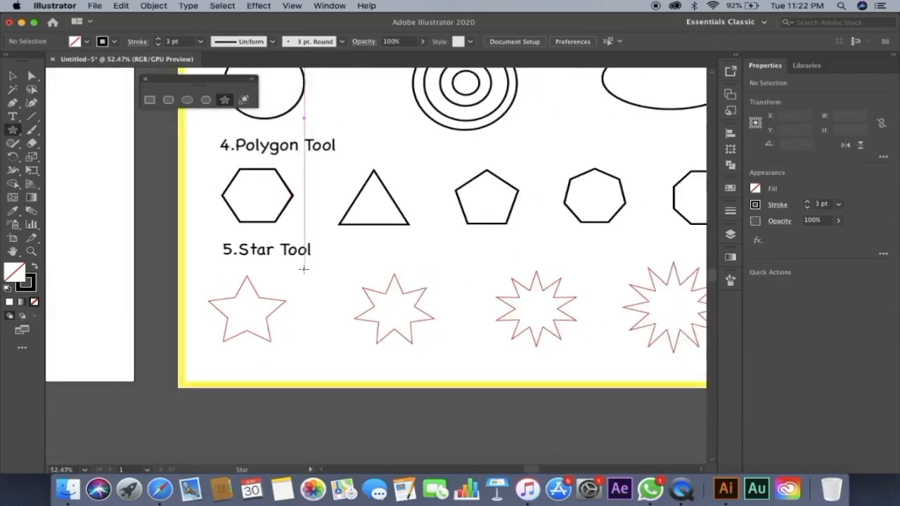
pyautogui.click(268, 298)
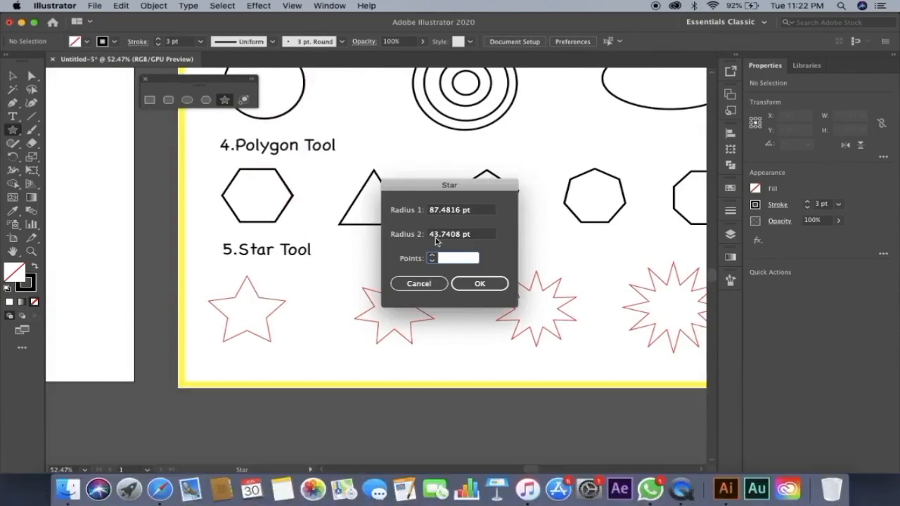
pyautogui.write('5')
pyautogui.press('Return')
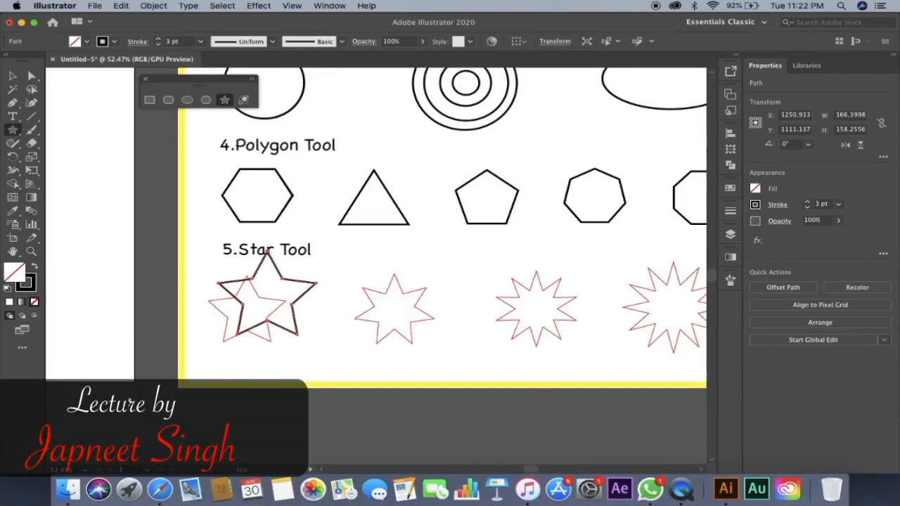
# Step: Try creating a 16-point star between the first two star examples, and delete it
pyautogui.click(336, 278)
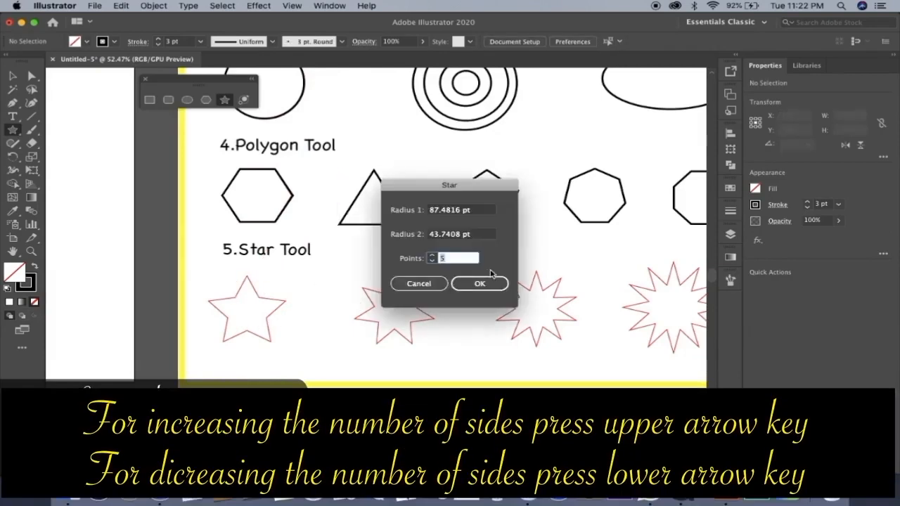
pyautogui.write('16')
pyautogui.press('Return')
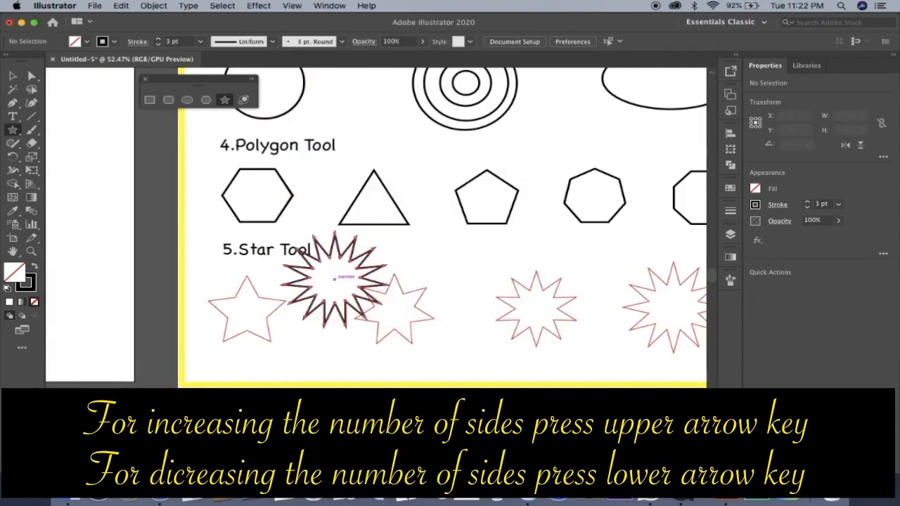
pyautogui.press('Delete')
# Step: Try creating a star with a very high number of points between the first two star examples, and delete it
pyautogui.click(335, 275)
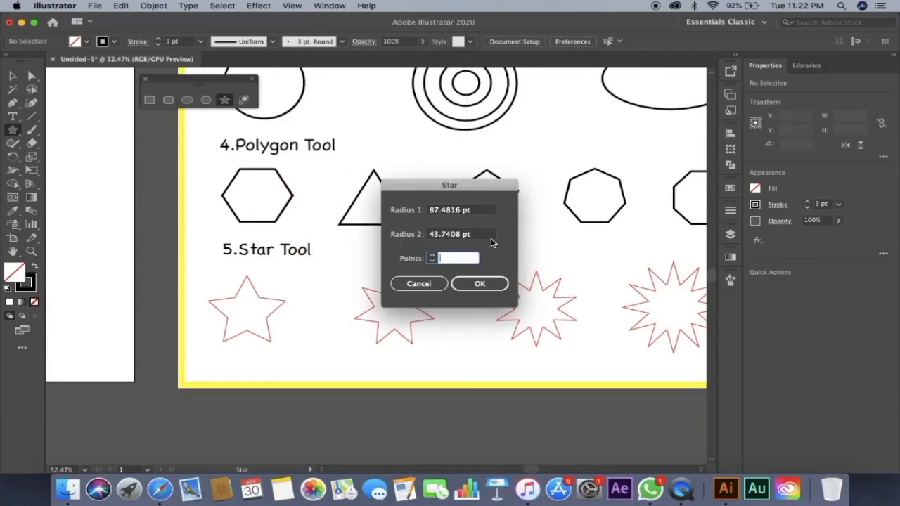
pyautogui.press('Return')
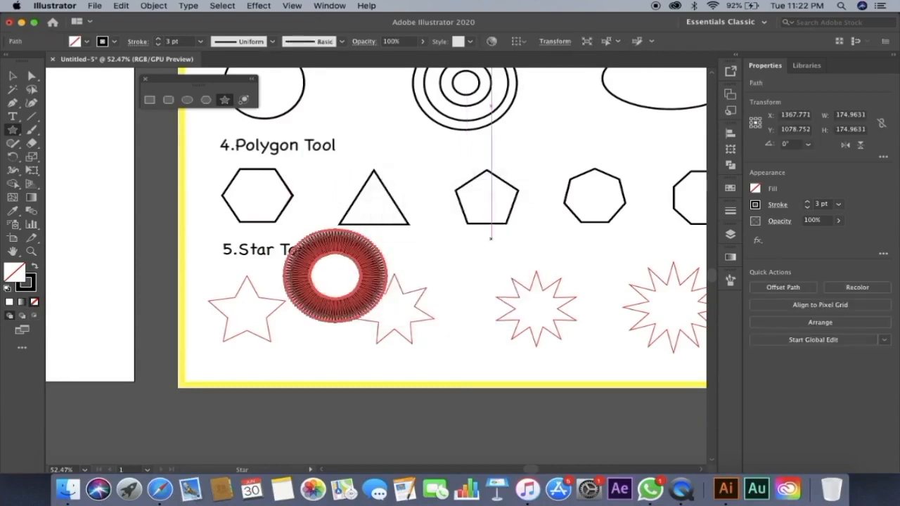
pyautogui.press('Delete')
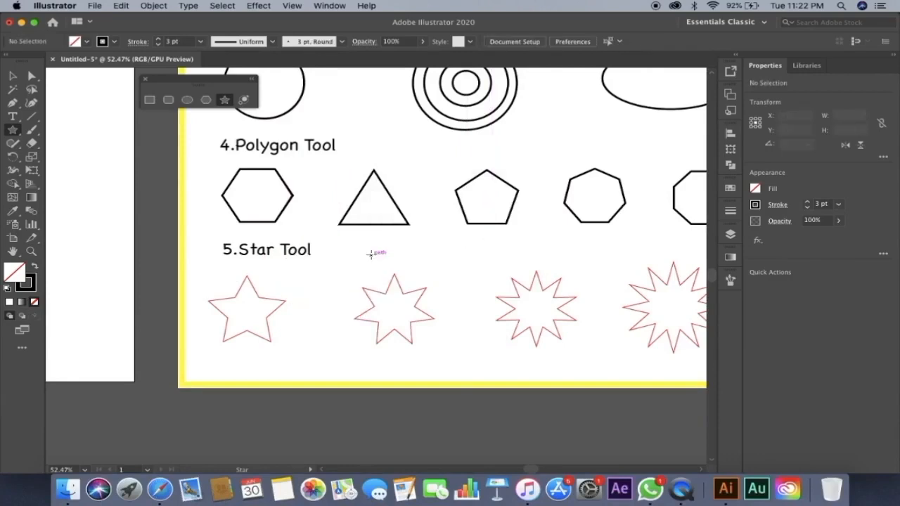
# Step: Try drawing a many-pointed star about 186 pt across beside the first star example, reducing its points while drawing, and undo it
pyautogui.scroll(5, 158, 249)
pyautogui.scroll(-3, 156, 247)
pyautogui.hscroll(2, 156, 247)
pyautogui.moveTo(233, 239); pyautogui.dragTo(319, 320)
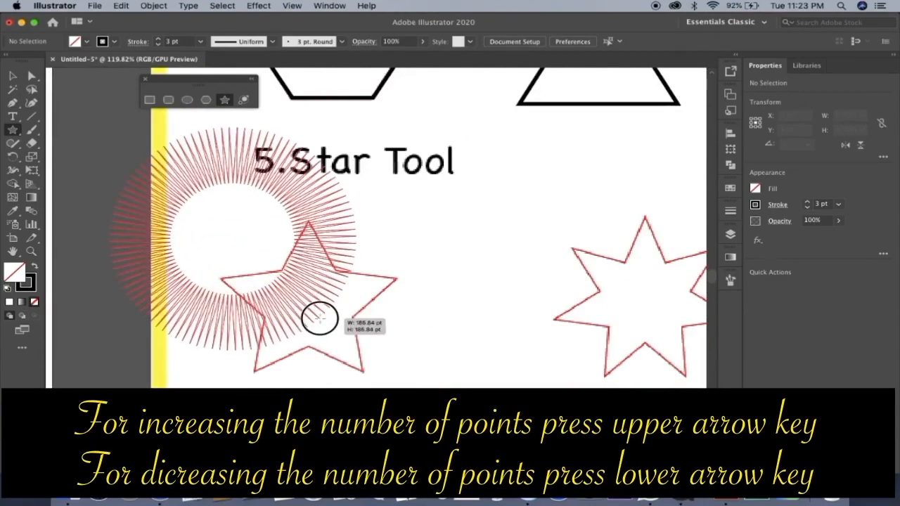
pyautogui.moveTo(319, 320); pyautogui.dragTo(320, 320)
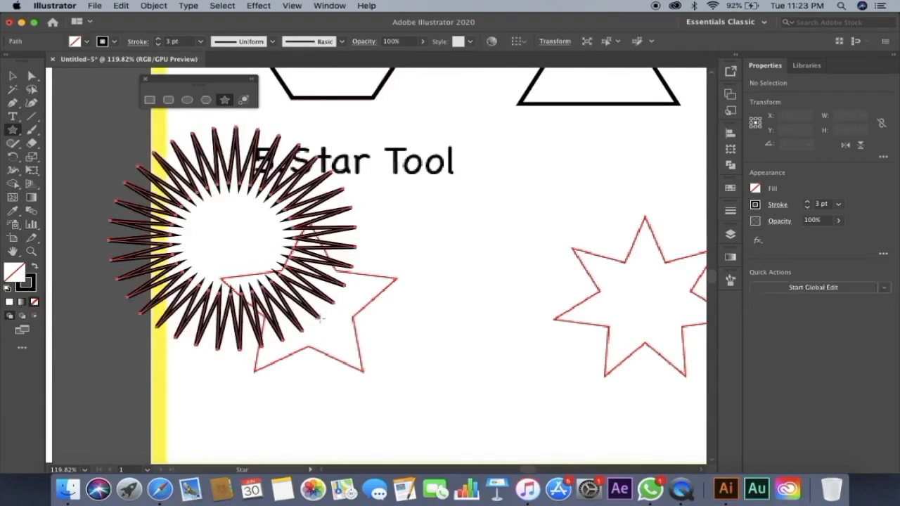
pyautogui.press('super+z')
# Step: Create a five-point star with radii 92.9476 pt and 46.4738 pt over the first star example
pyautogui.click(316, 309)
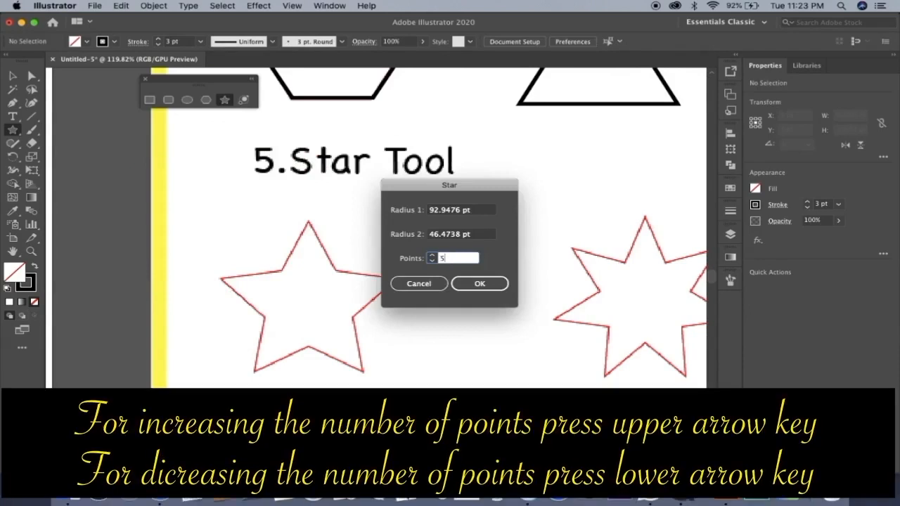
pyautogui.write('5')
pyautogui.press('Return')
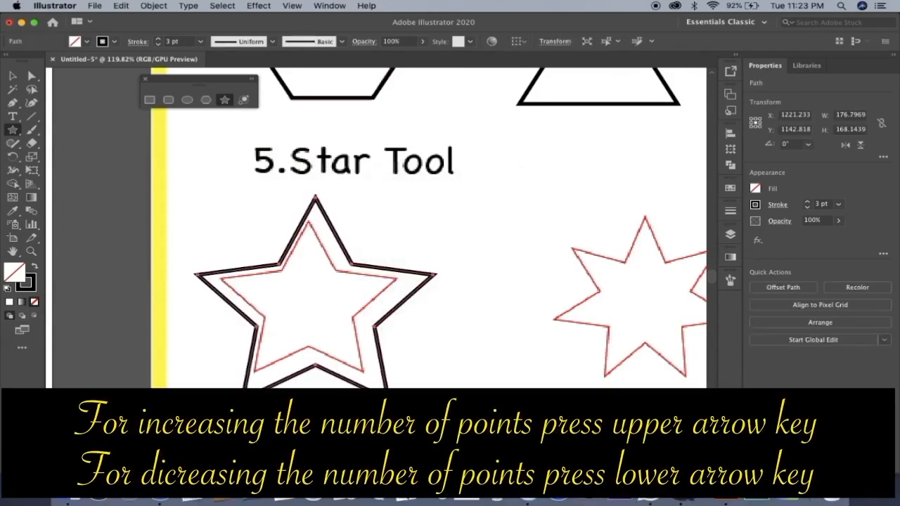
# Step: Align the five-point star with its template outline, scale it down to about 131 by 124 pt, and deselect it
pyautogui.press('v')
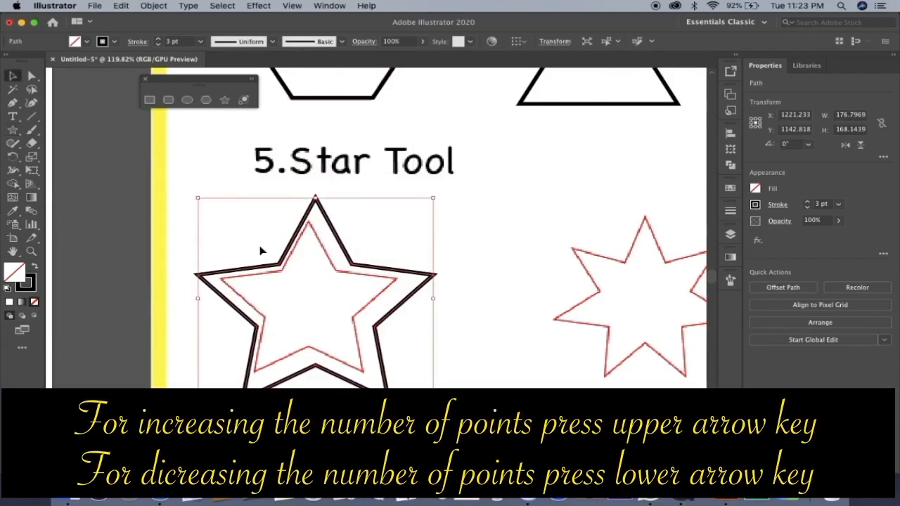
pyautogui.click(267, 266)
pyautogui.moveTo(267, 265); pyautogui.dragTo(298, 267)
pyautogui.moveTo(458, 405); pyautogui.dragTo(393, 386)
pyautogui.moveTo(355, 316)
pyautogui.mouseDown()
pyautogui.moveTo(357, 345)
pyautogui.moveTo(354, 332)
pyautogui.mouseUp()
pyautogui.moveTo(395, 225); pyautogui.dragTo(398, 223)
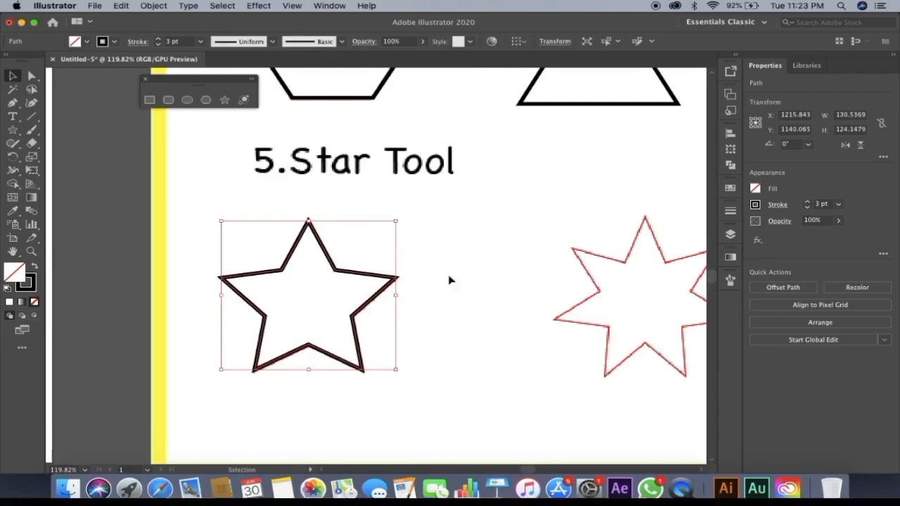
pyautogui.click(458, 288)
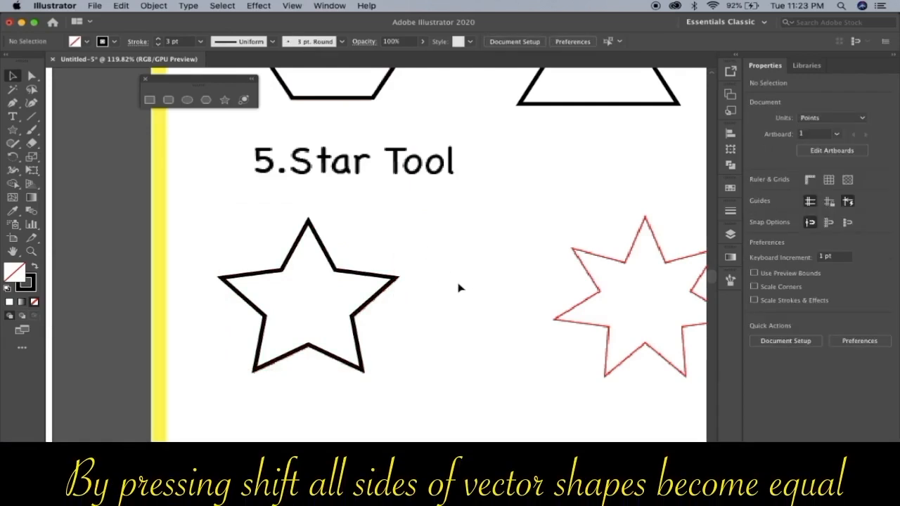
# Step: Create a seven-point star with radii 92.9476 pt and 46.4738 pt over the second star example
pyautogui.hscroll(10, 458, 287)
pyautogui.hscroll(-2, 459, 287)
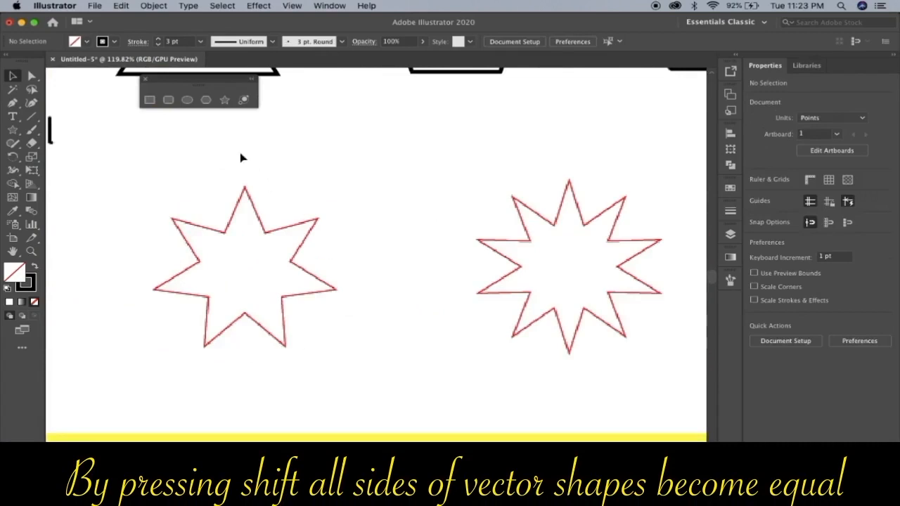
pyautogui.click(225, 99)
pyautogui.click(224, 254)
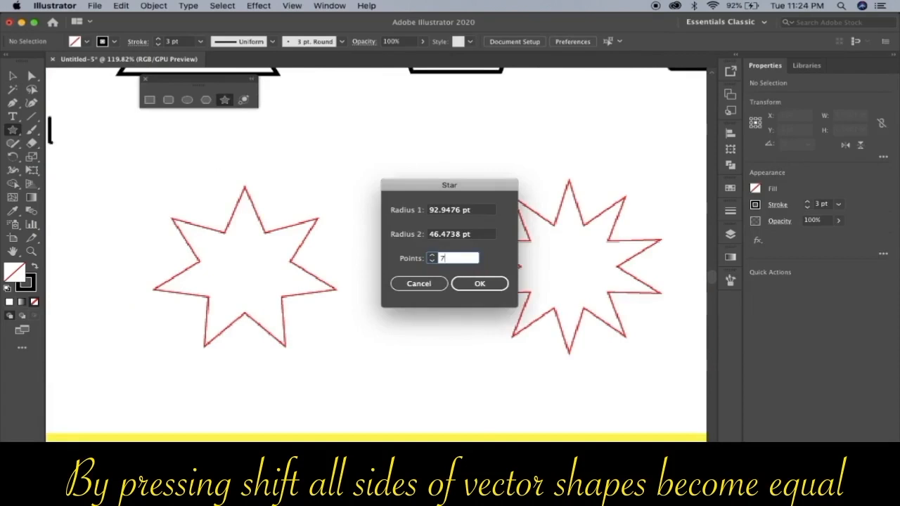
pyautogui.press('Return')
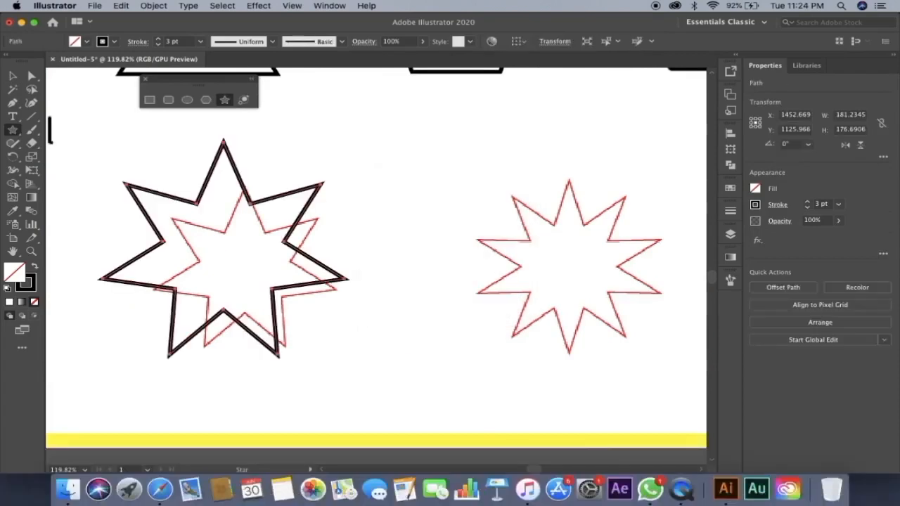
# Step: Move the seven-point star onto its template outline, scale it down proportionally until the edges match, and deselect it
pyautogui.press('v')
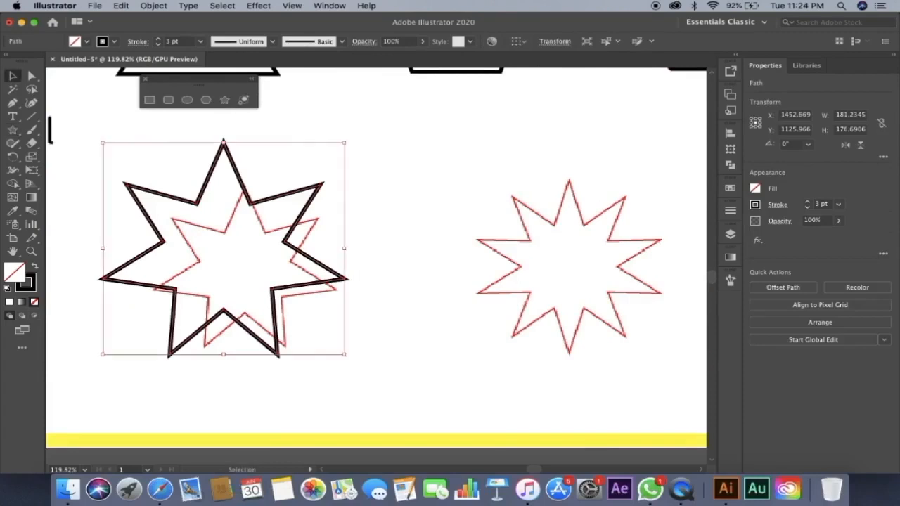
pyautogui.click(278, 201)
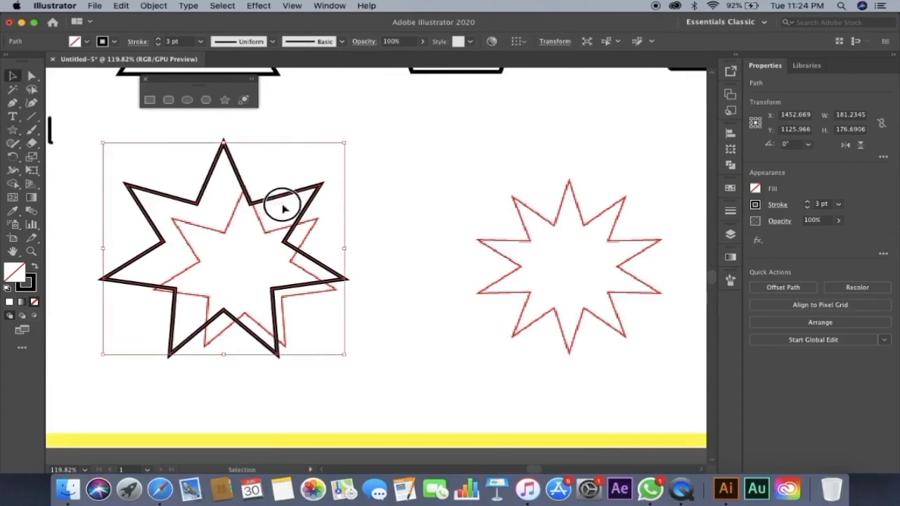
pyautogui.click(279, 198)
pyautogui.moveTo(279, 199); pyautogui.dragTo(330, 208)
pyautogui.moveTo(396, 370); pyautogui.dragTo(350, 343)
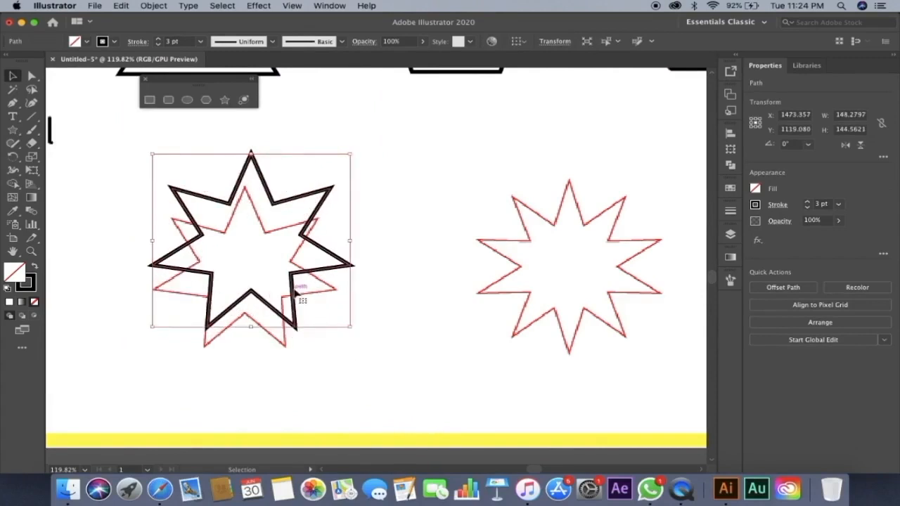
pyautogui.moveTo(286, 298); pyautogui.dragTo(282, 314)
pyautogui.moveTo(347, 179); pyautogui.dragTo(344, 188)
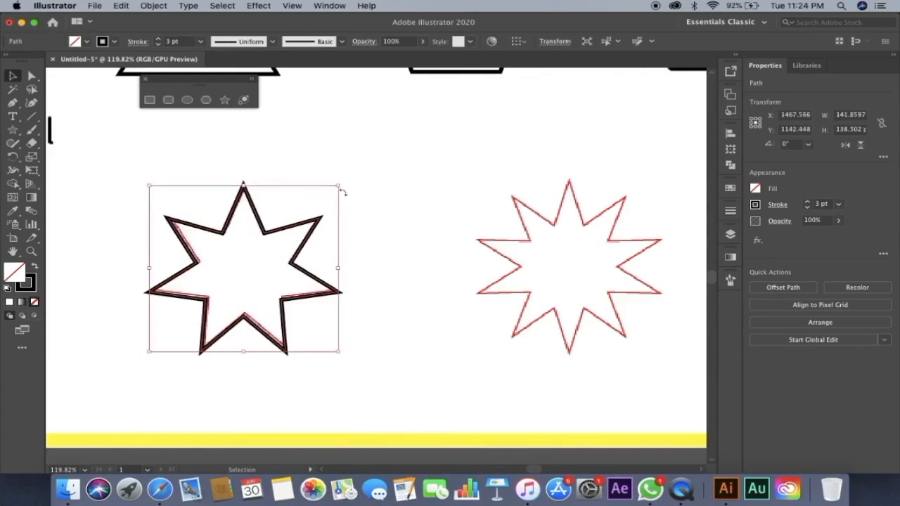
pyautogui.moveTo(150, 352); pyautogui.dragTo(153, 358)
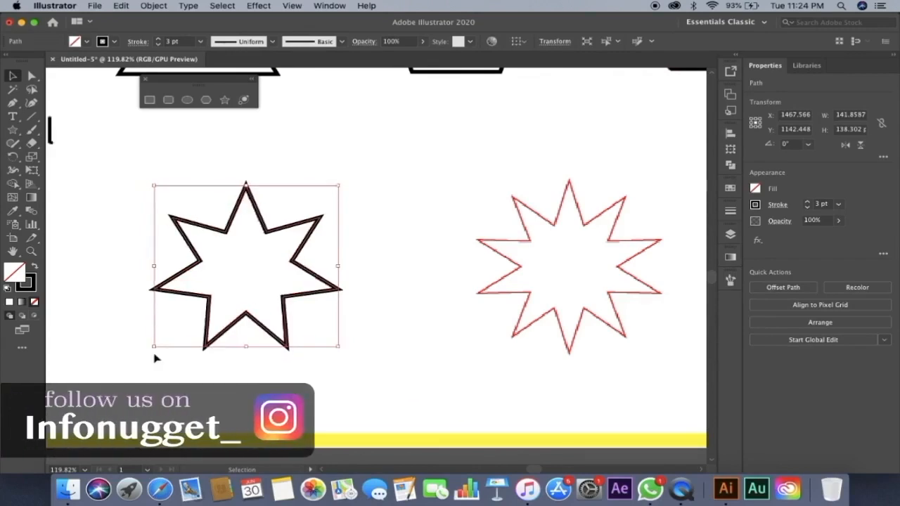
pyautogui.click(426, 268)
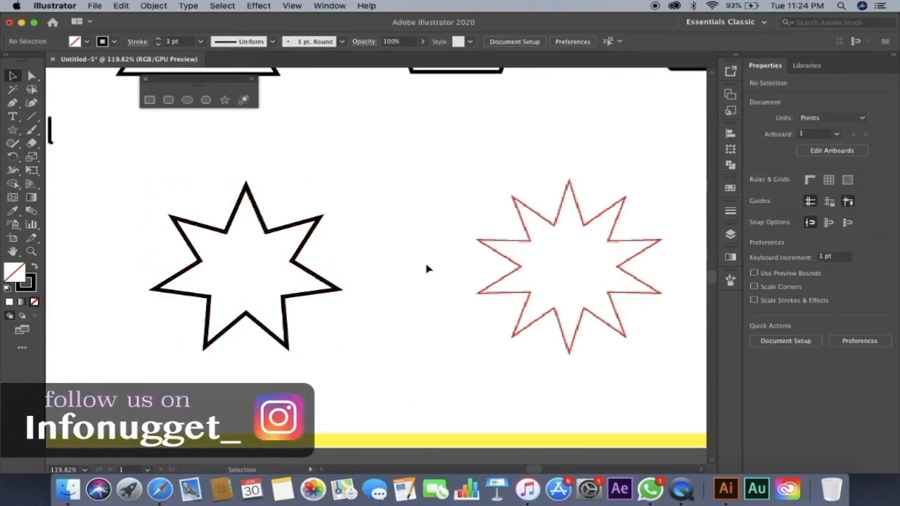
# Step: Create a ten-point star with radii 92.9476 pt and 46.4738 pt centred on the third star example
pyautogui.hscroll(6, 427, 268)
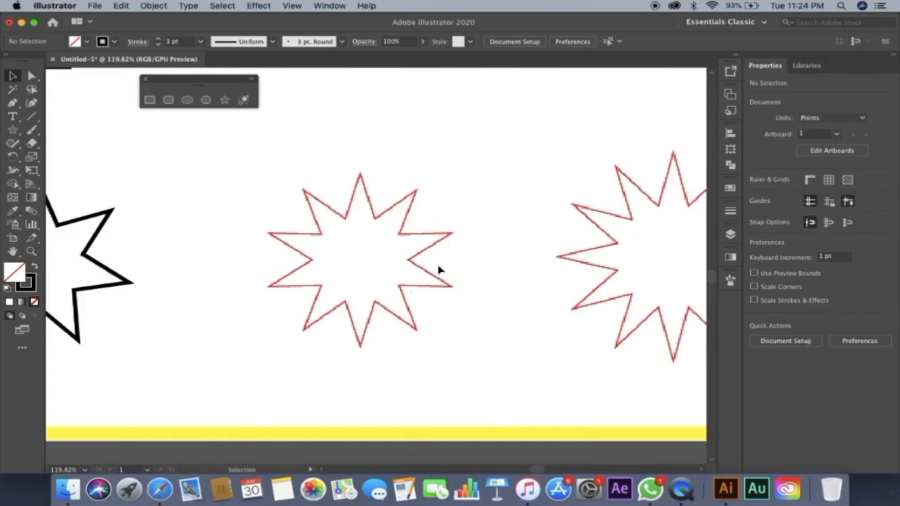
pyautogui.click(224, 100)
pyautogui.click(362, 263)
pyautogui.click(478, 280)
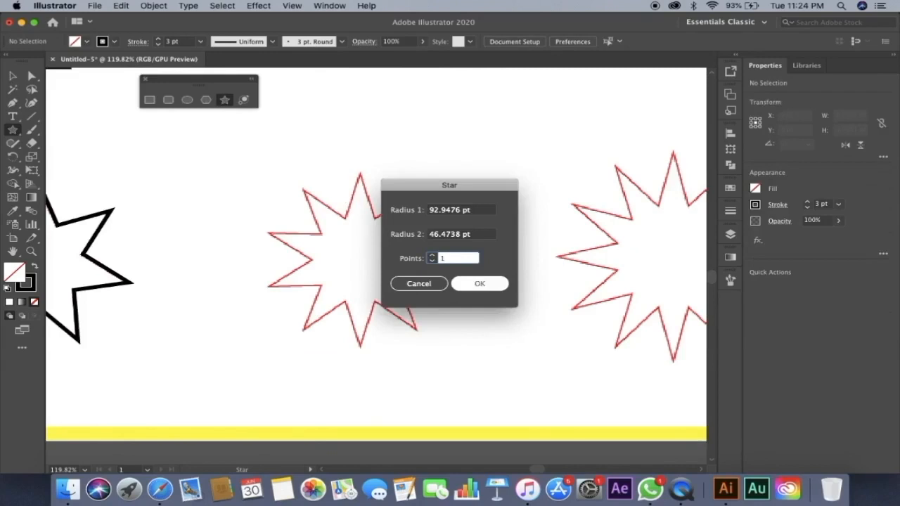
pyautogui.press('Return')
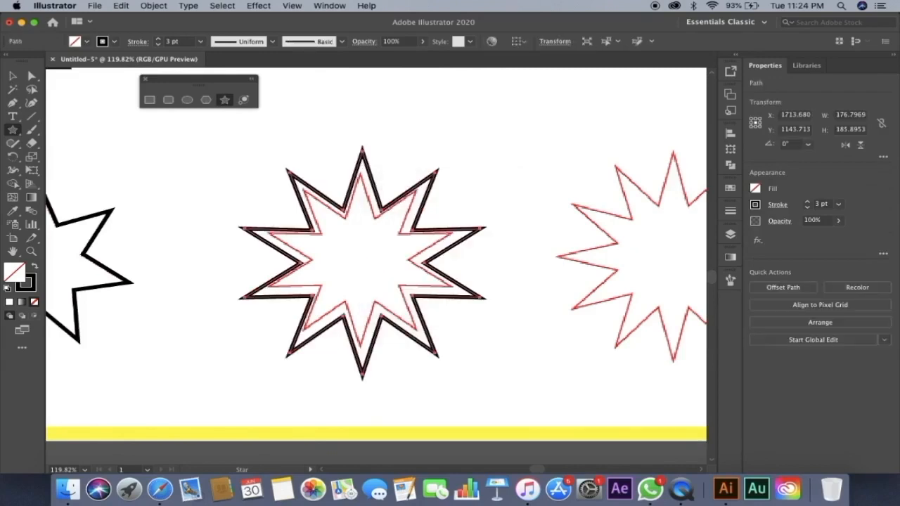
# Step: Scale the ten-point star down to about 136 by 143 pt, align it with its template outline, and deselect it
pyautogui.press('v')
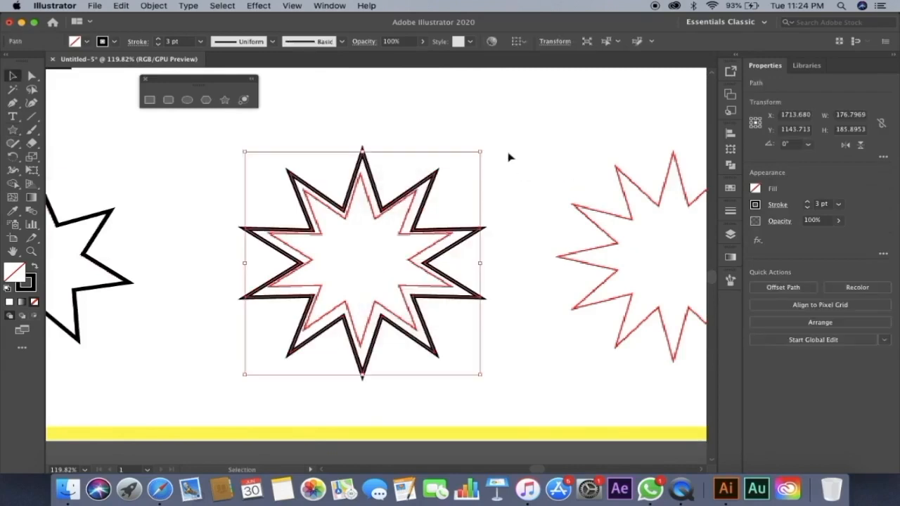
pyautogui.moveTo(480, 151); pyautogui.dragTo(457, 166)
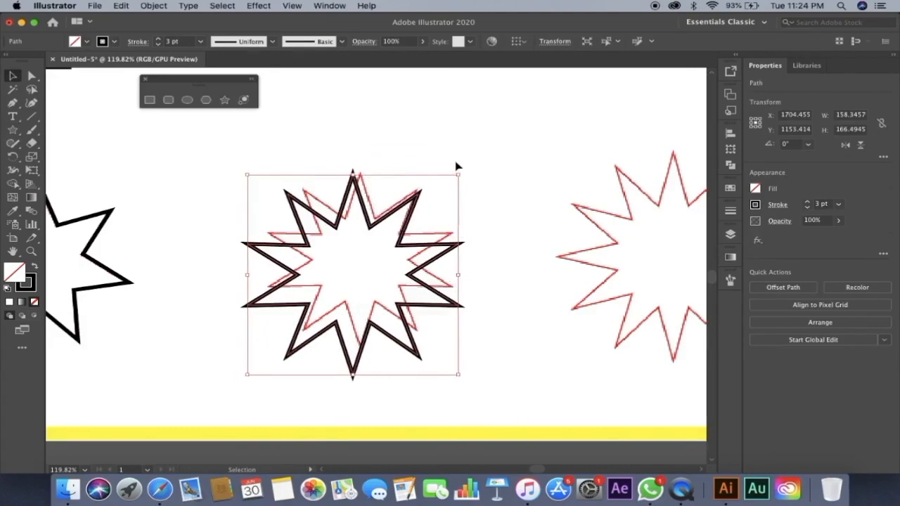
pyautogui.press('Right')
pyautogui.press('Right')
pyautogui.press('Right')
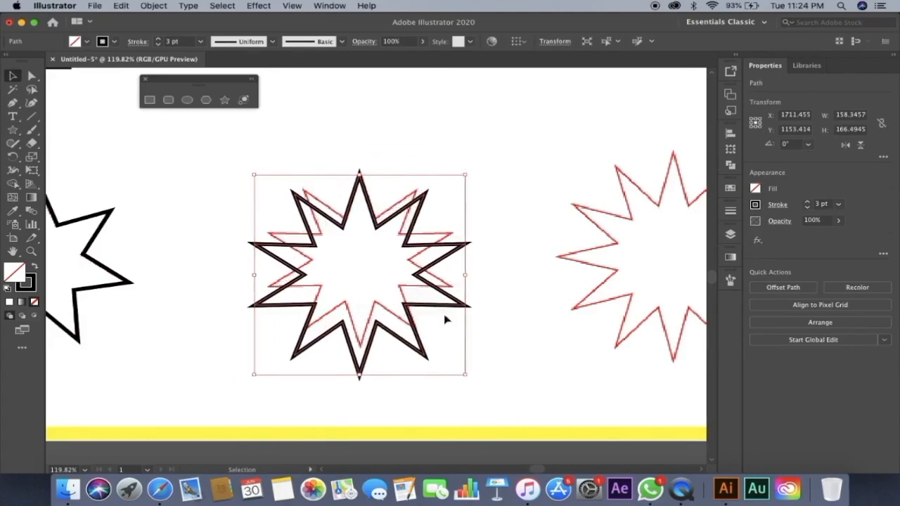
pyautogui.click(461, 373)
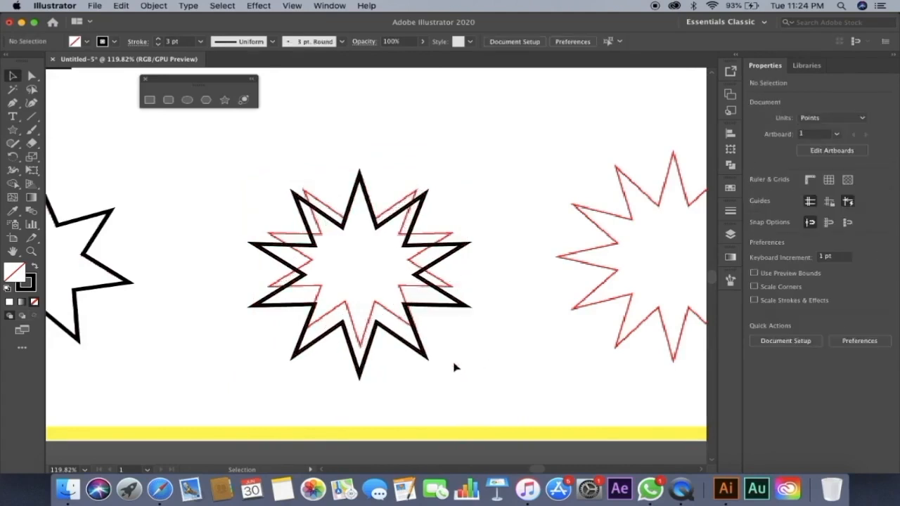
pyautogui.click(425, 353)
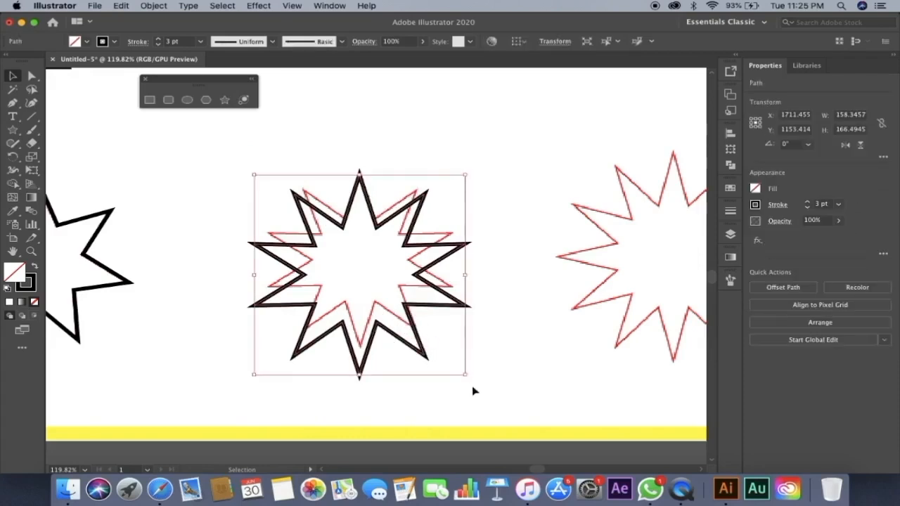
pyautogui.moveTo(466, 375); pyautogui.dragTo(434, 345)
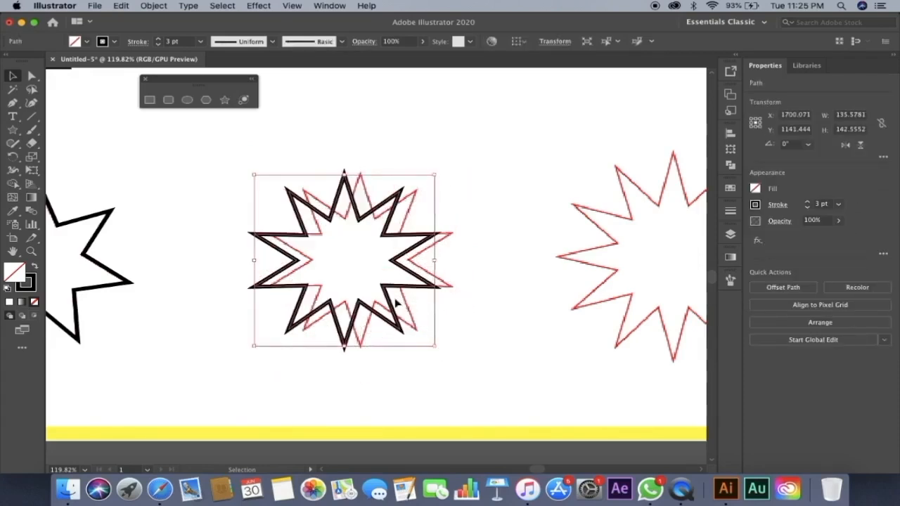
pyautogui.moveTo(394, 299); pyautogui.dragTo(407, 302)
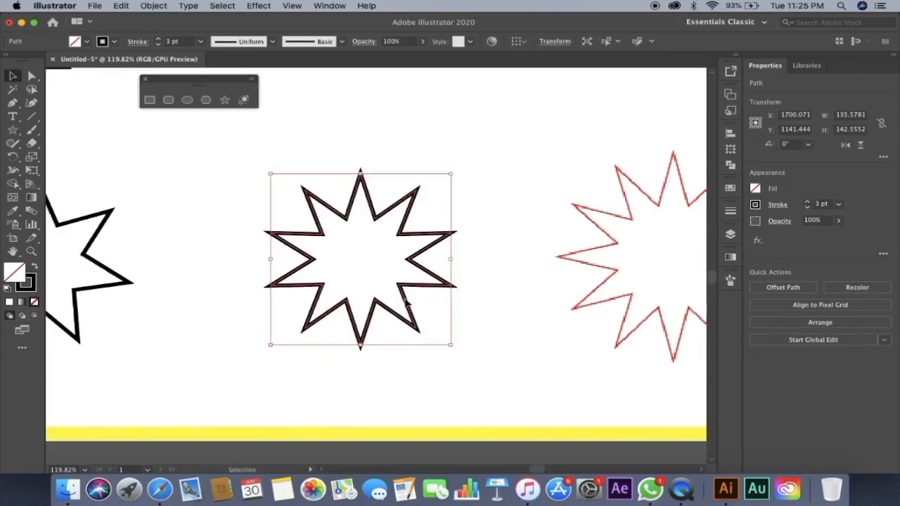
pyautogui.click(243, 275)
# Step: Create a twelve-point star with radii 92.9476 pt and 46.4738 pt over the last star example
pyautogui.hscroll(10, 235, 280)
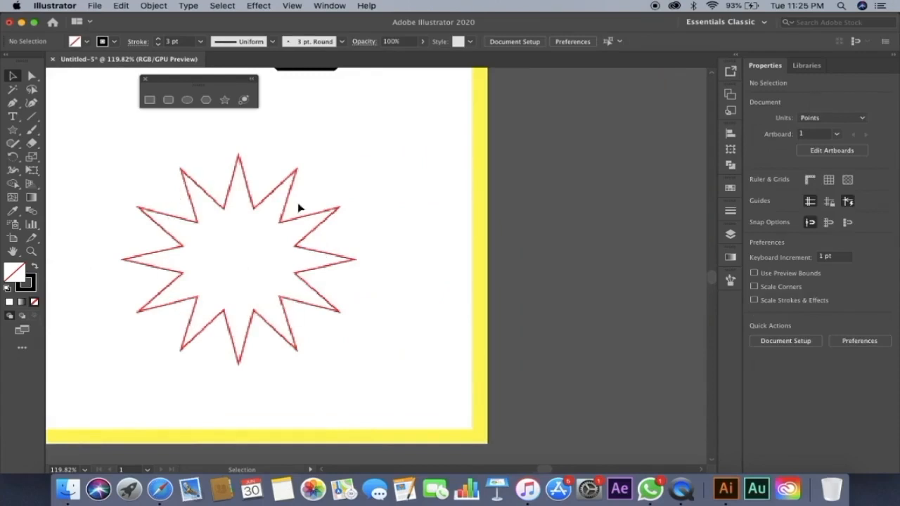
pyautogui.click(224, 100)
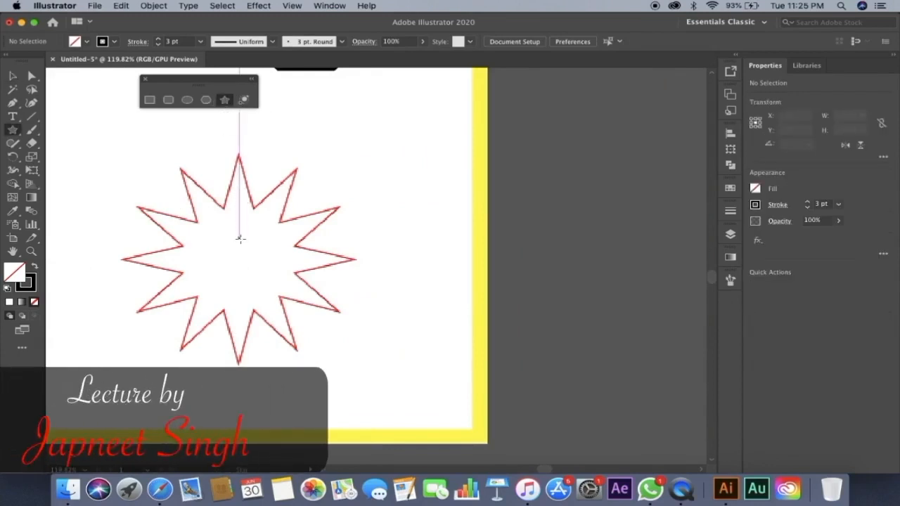
pyautogui.click(239, 238)
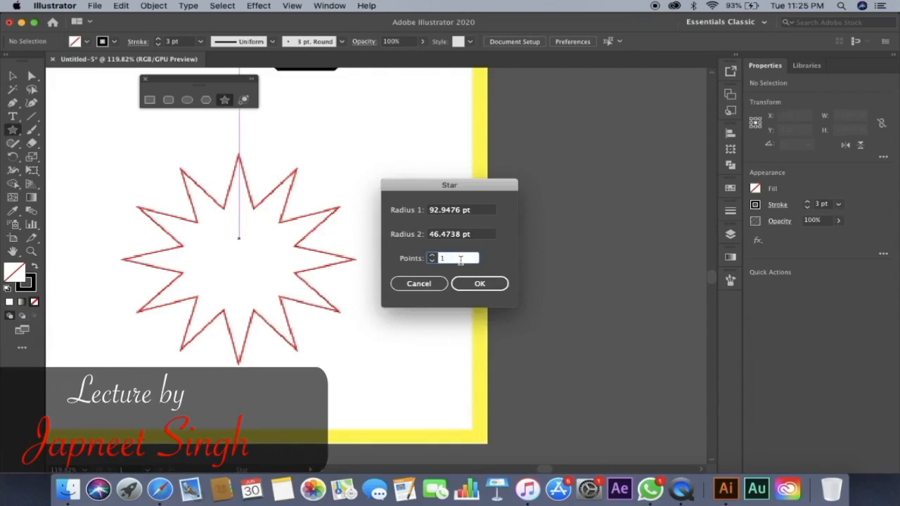
pyautogui.press('Return')
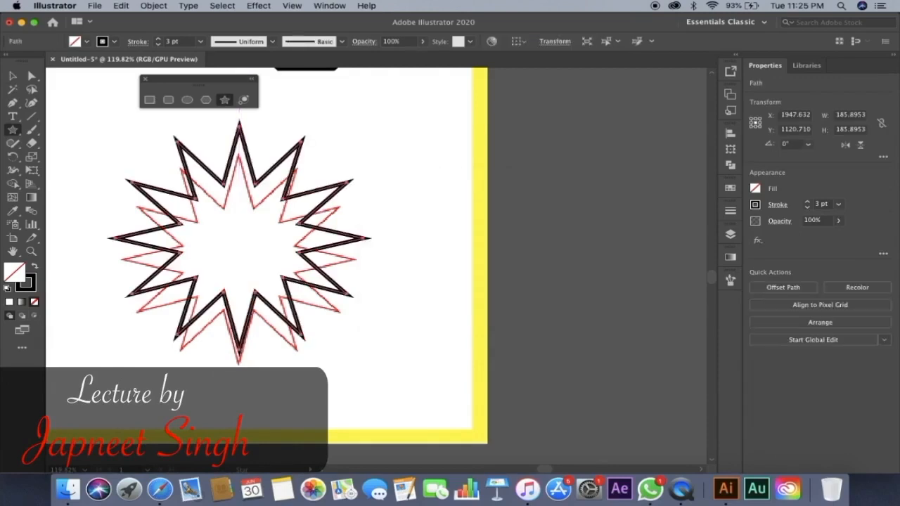
# Step: Move the twelve-point star down toward its template outline and scale it to about 175 by 175 pt
pyautogui.press('v')
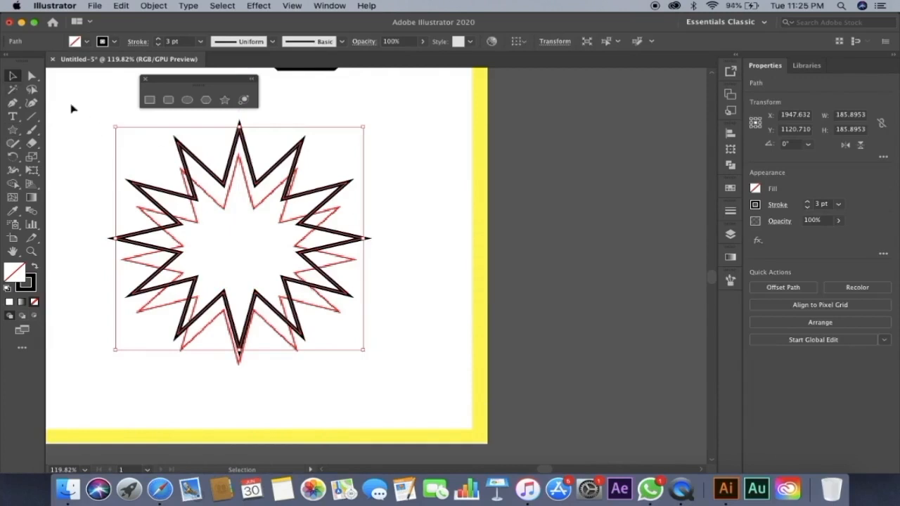
pyautogui.moveTo(336, 291); pyautogui.dragTo(340, 307)
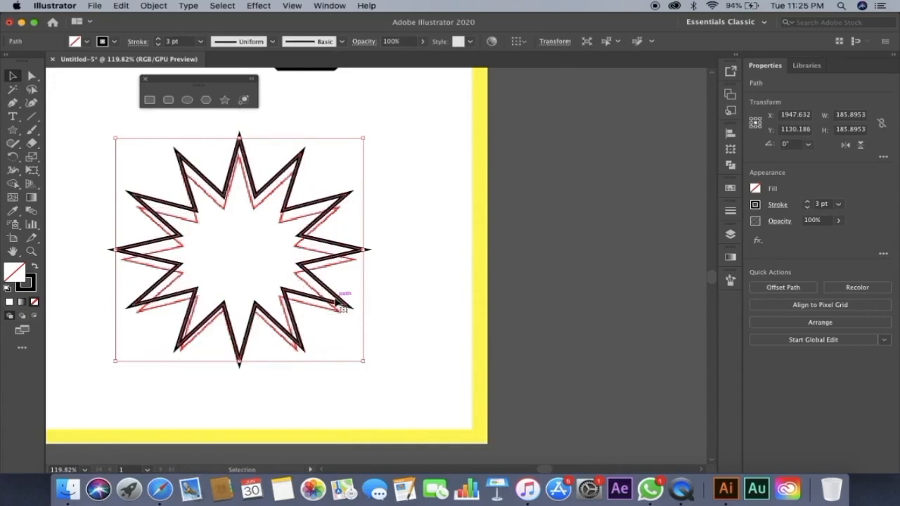
pyautogui.moveTo(363, 137); pyautogui.dragTo(352, 151)
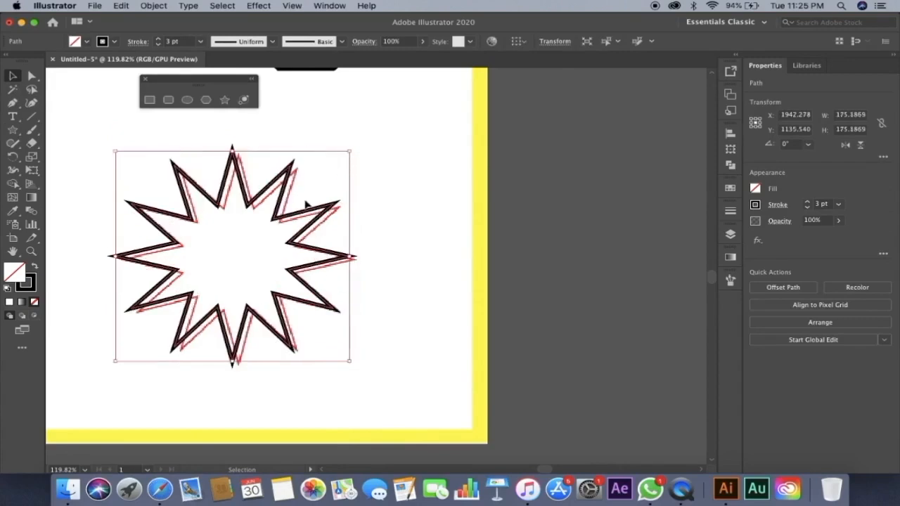